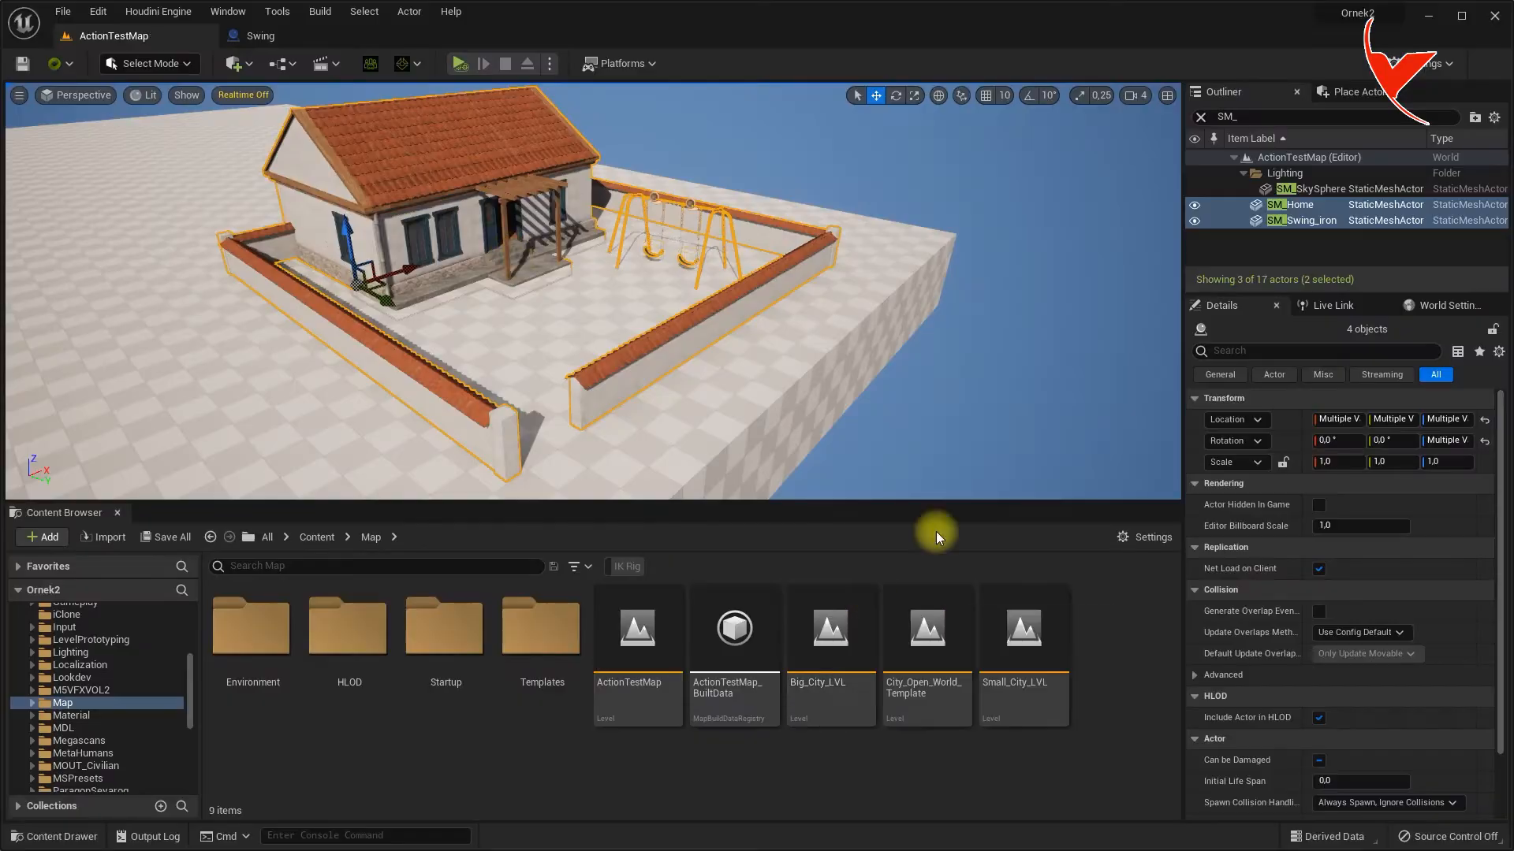
Place a Plane shape on the ground in the walled yard in front of the house.
left_click(1357, 91)
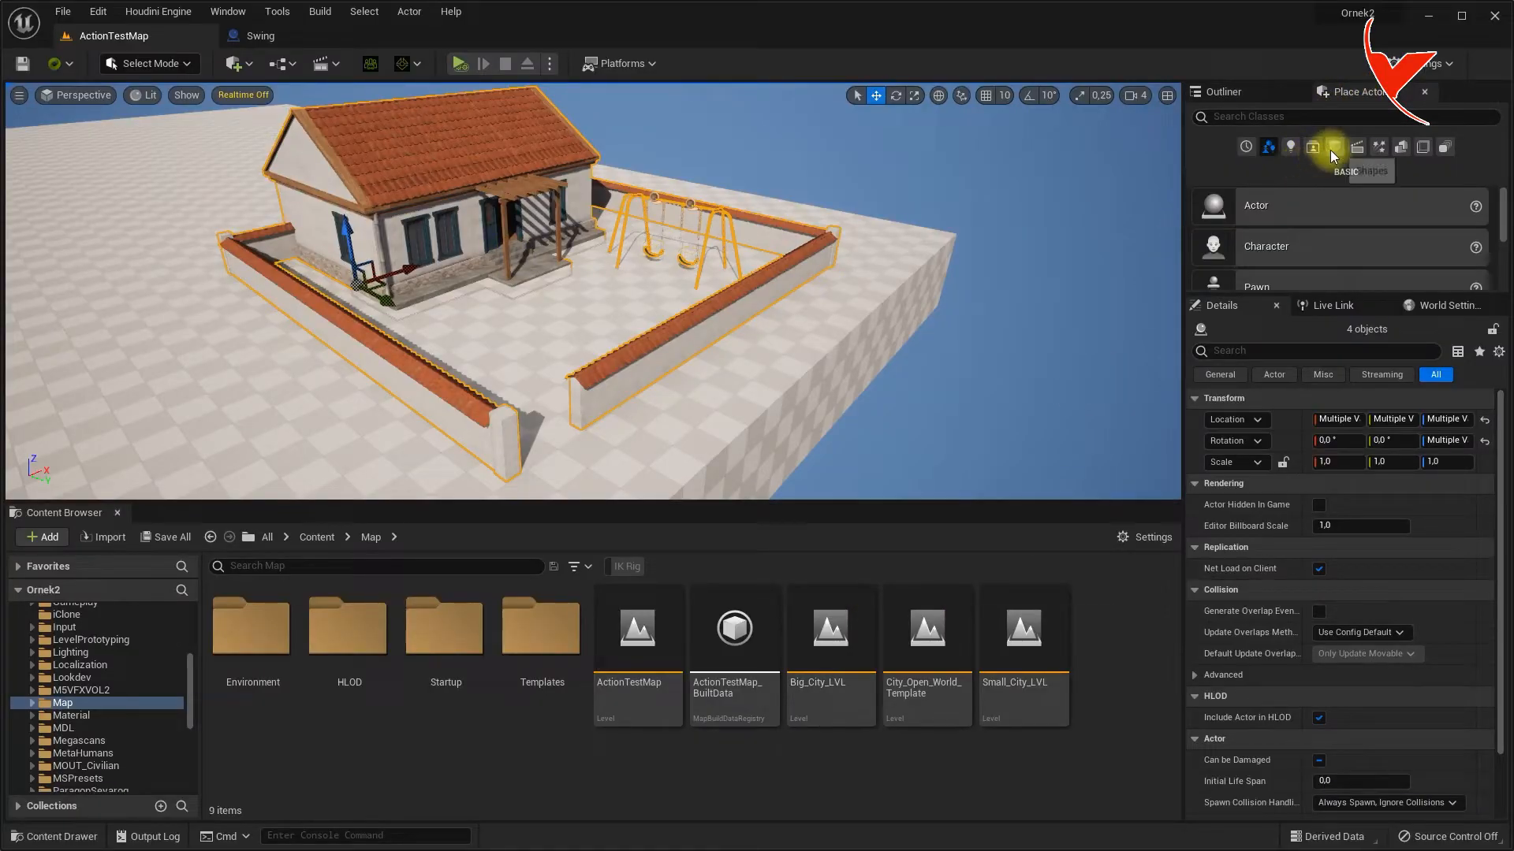
left_click(1334, 147)
scroll(1405, 243, "down", 3)
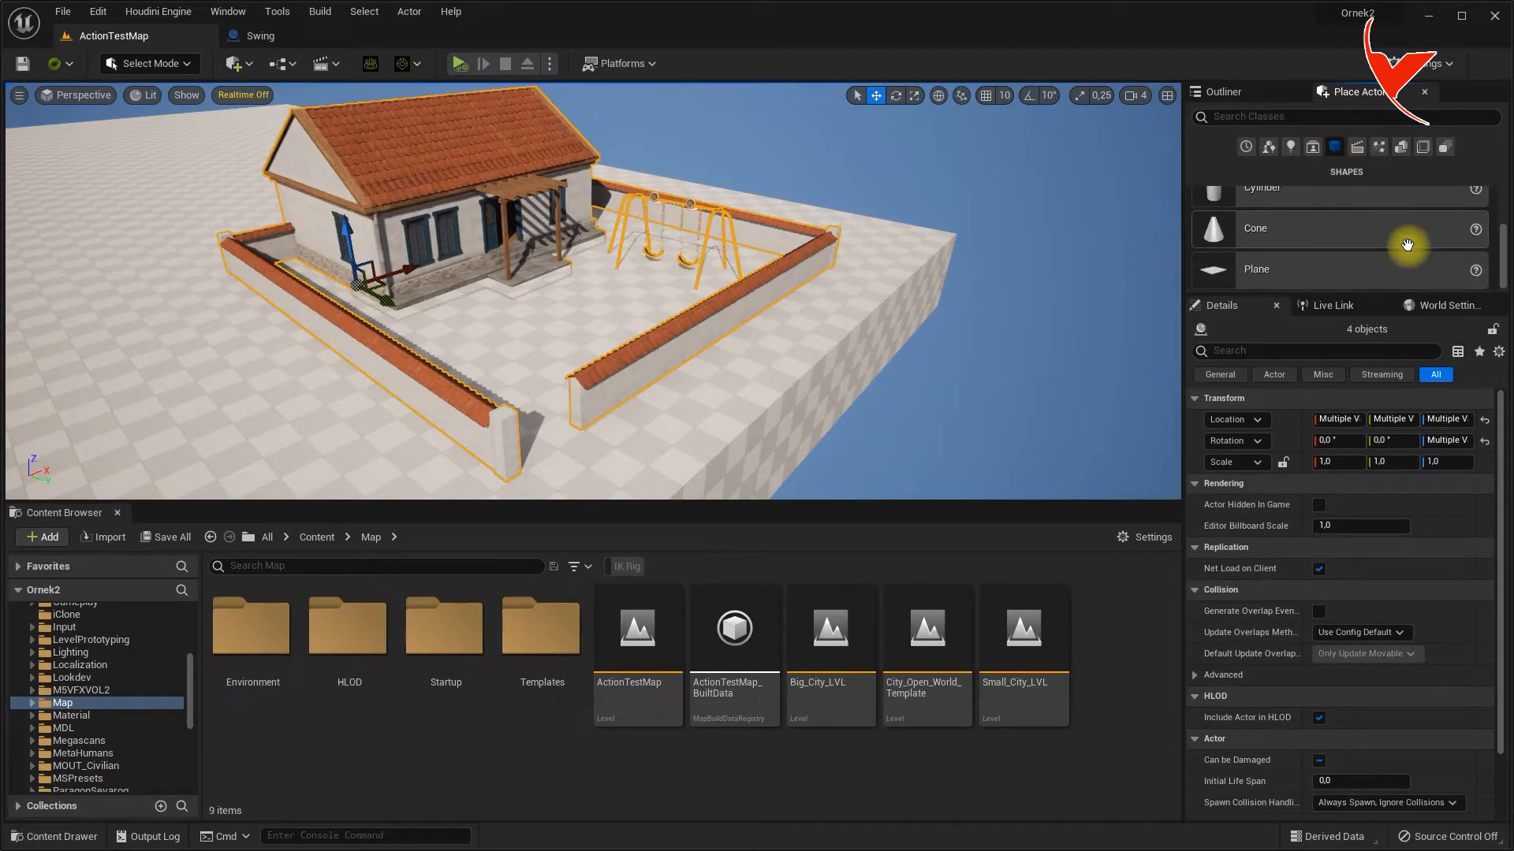
left_click_drag(541, 318, 631, 356)
Scale the plane to about 16.8 by 14.8 to cover the walled yard and raise it to about 5769.73 in Z.
left_click(914, 95)
left_click_drag(575, 303, 1017, 2)
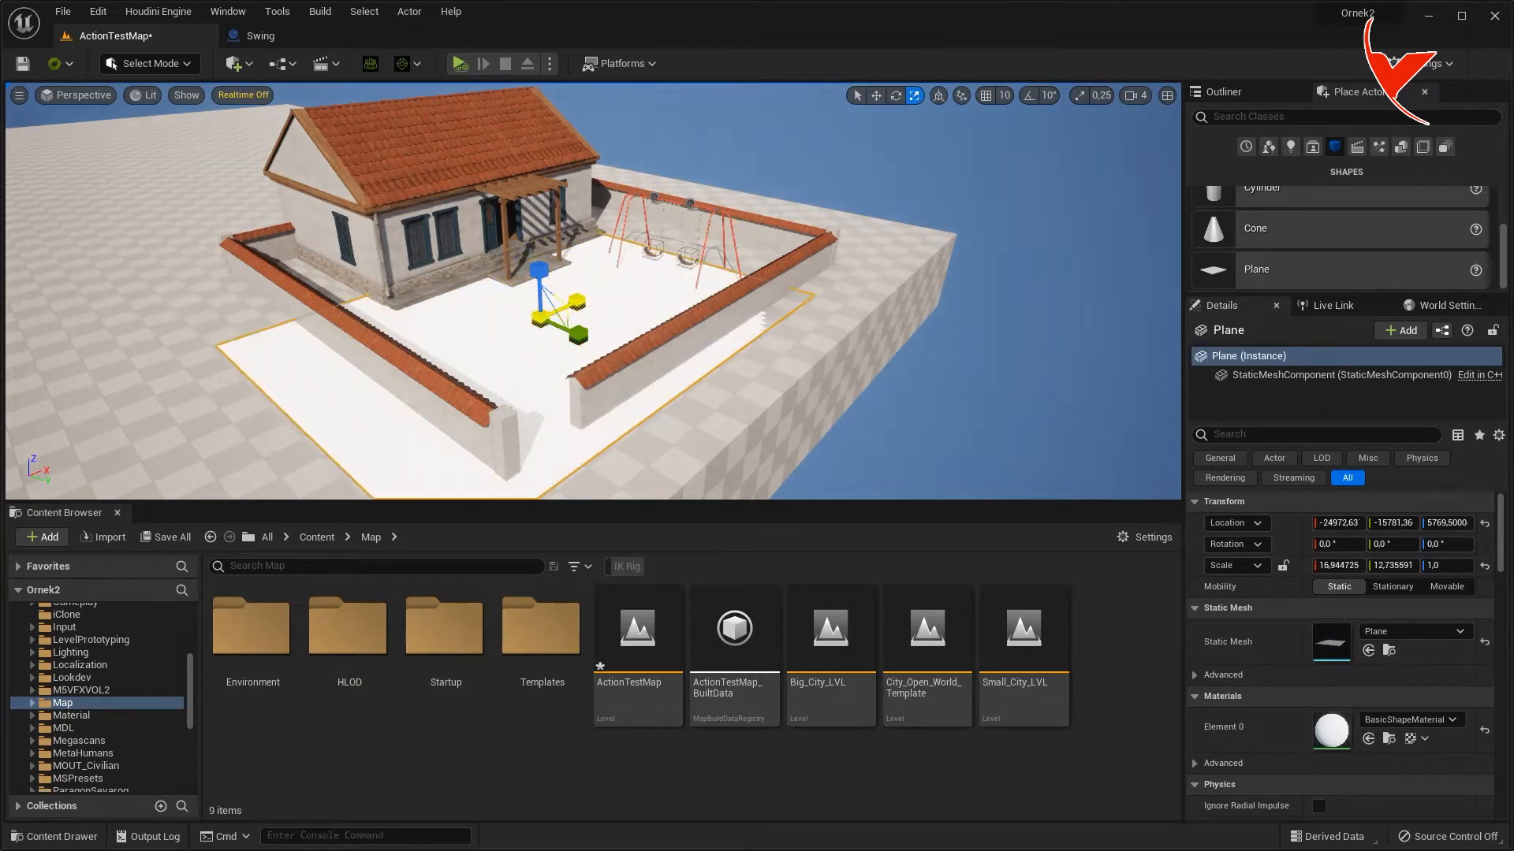
left_click_drag(578, 336, 601, 256)
left_click(876, 95)
right_click_drag(609, 257, 685, 295)
left_click_drag(571, 288, 573, 273)
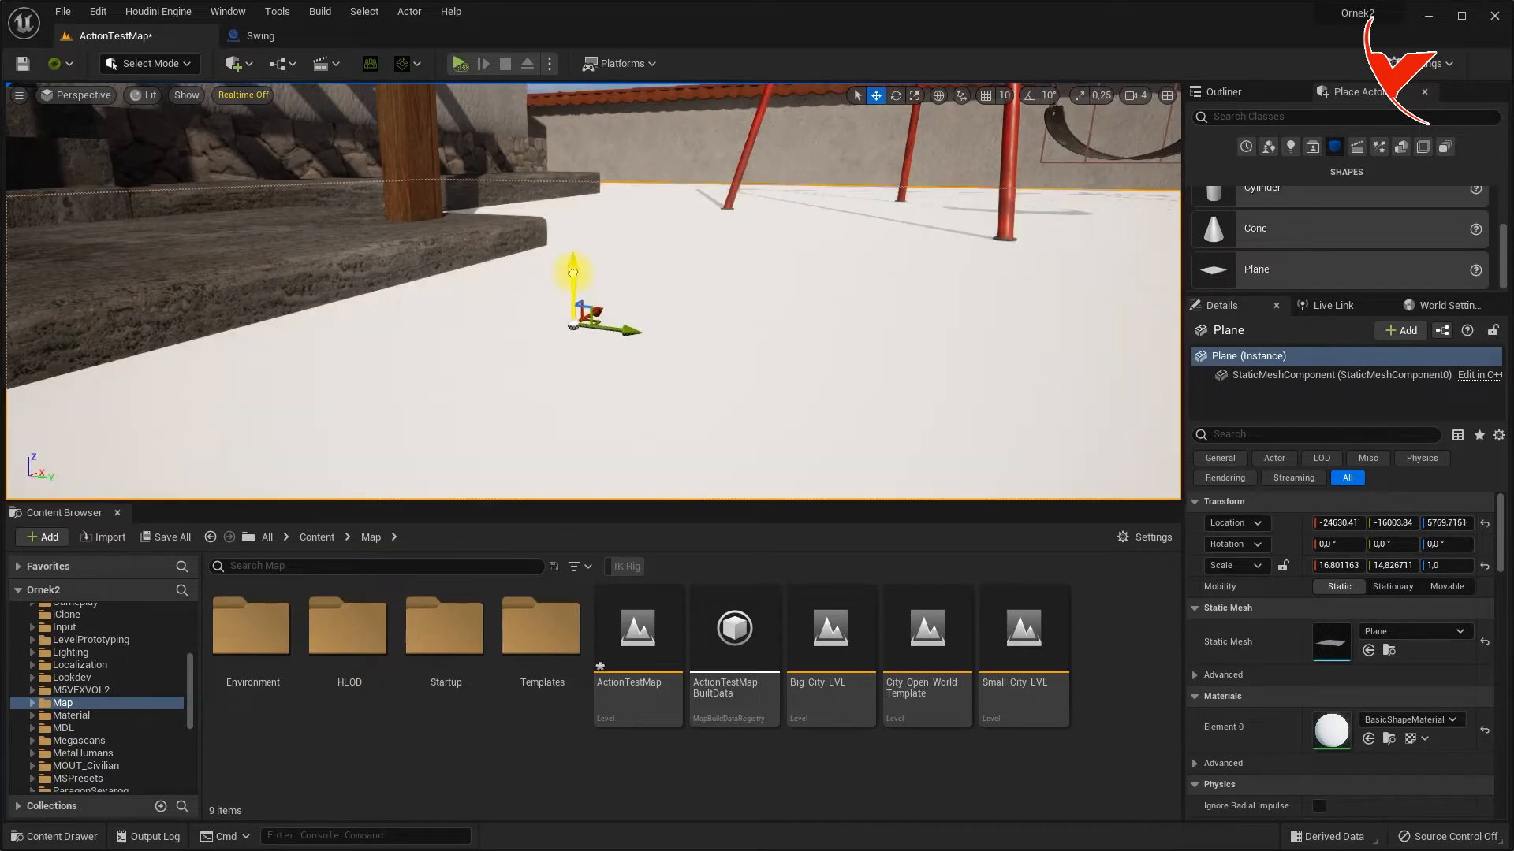
right_click_drag(573, 273, 733, 359)
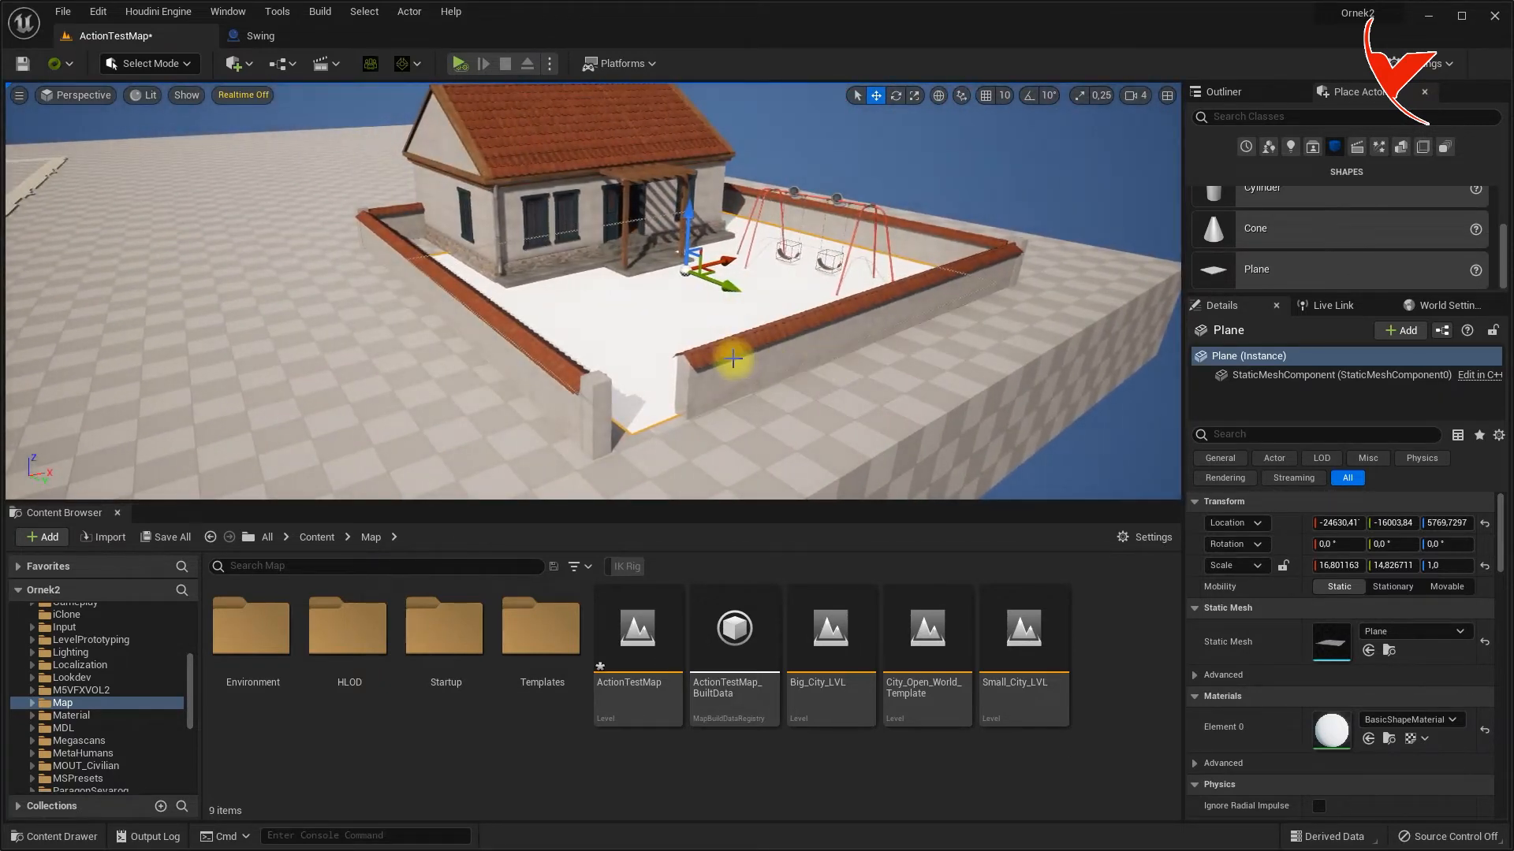
Merge the plane, house, both swings and swing frame into a single mesh named SM_Reference in the Content folder.
left_click(732, 360, "ctrl")
right_click_drag(697, 293, 641, 253)
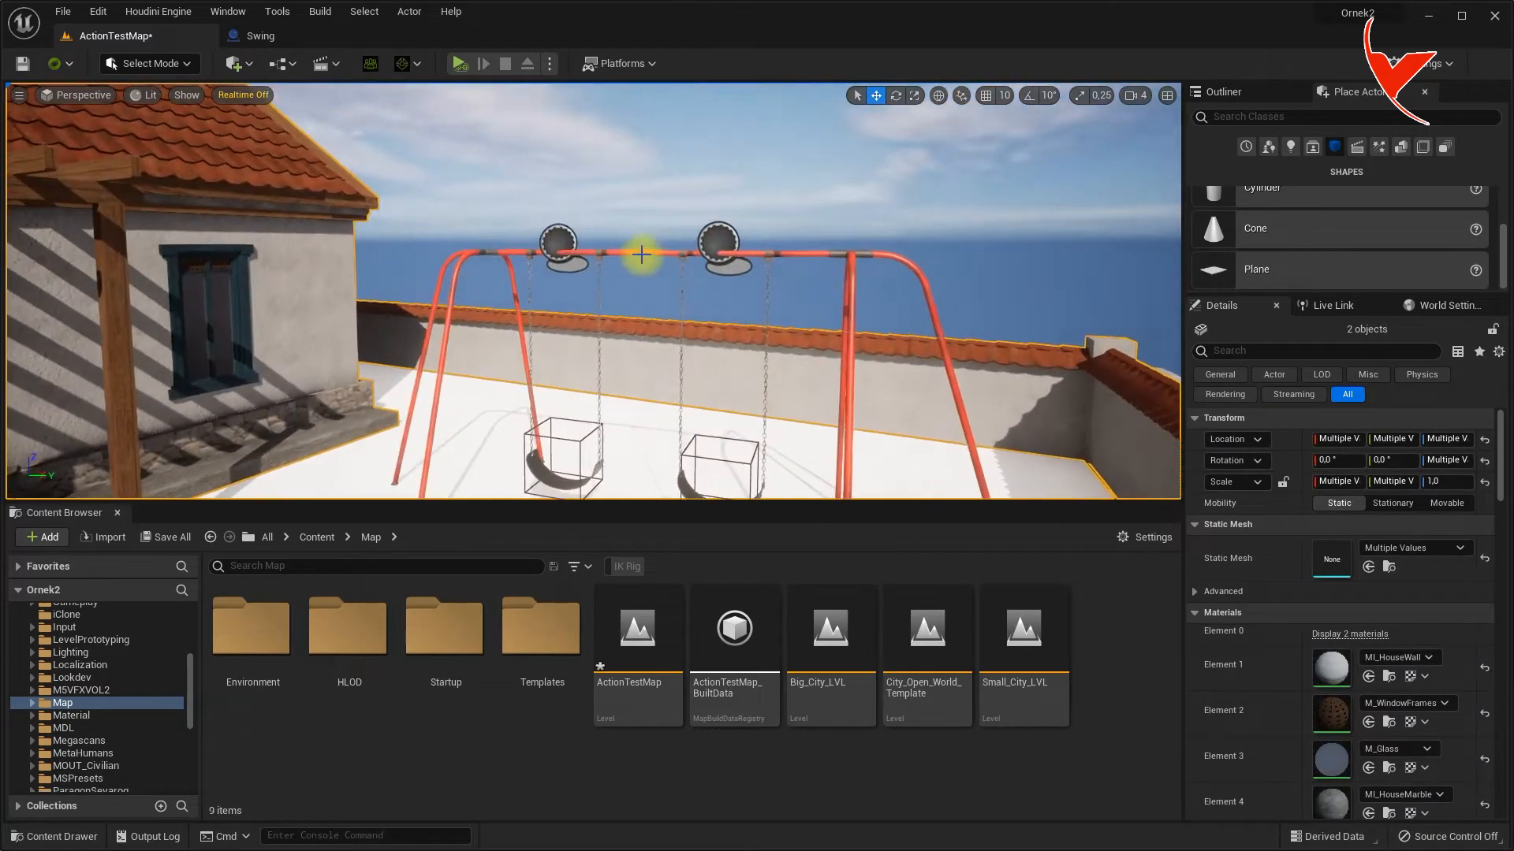
left_click(561, 240, "ctrl")
left_click(718, 240, "ctrl")
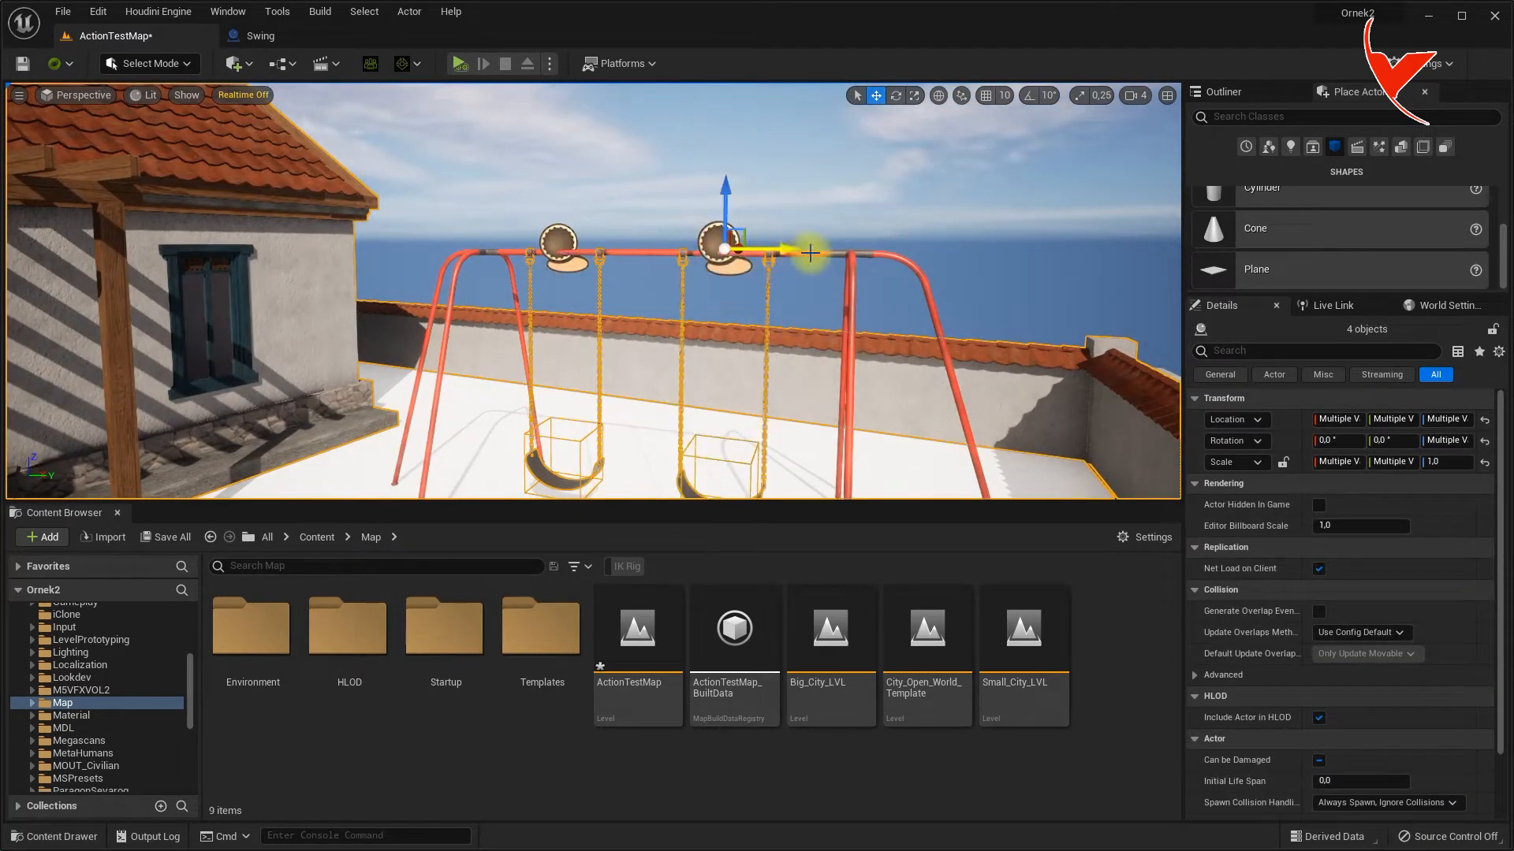
left_click(814, 253, "ctrl")
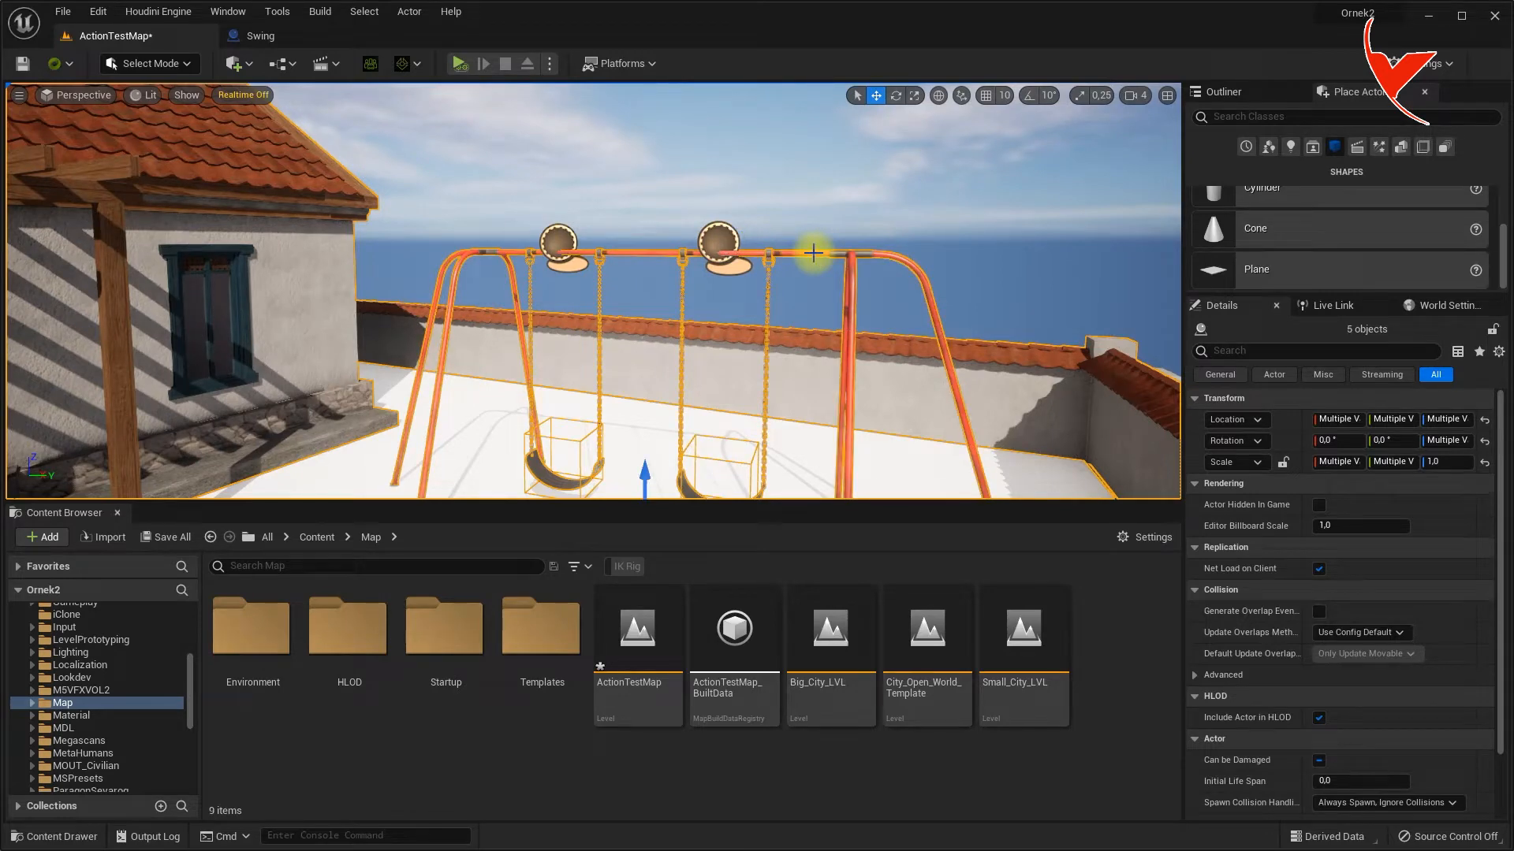
left_click(409, 12)
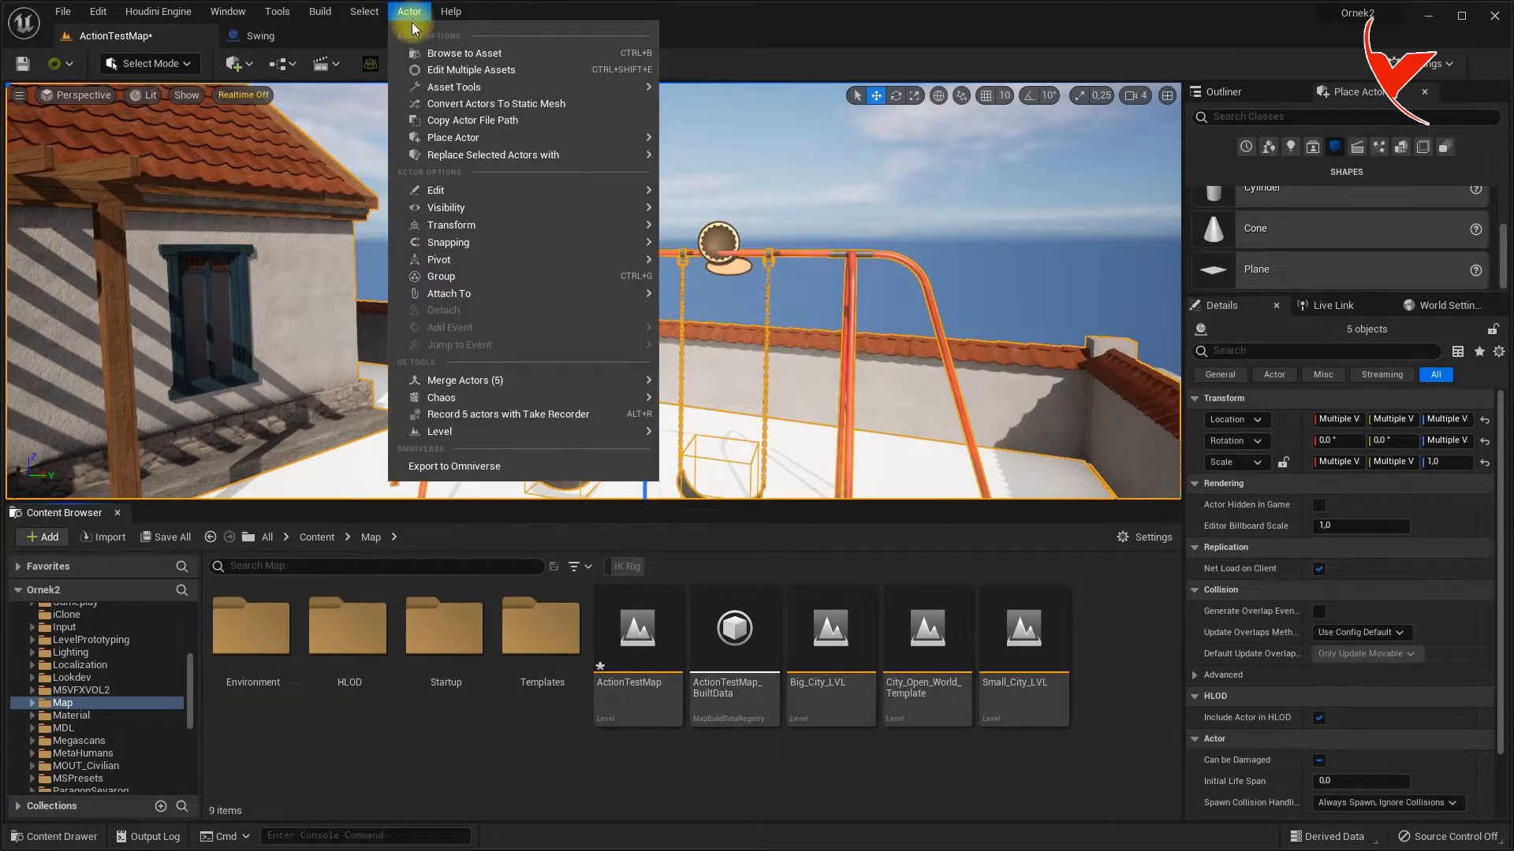
mouse_move(483, 383)
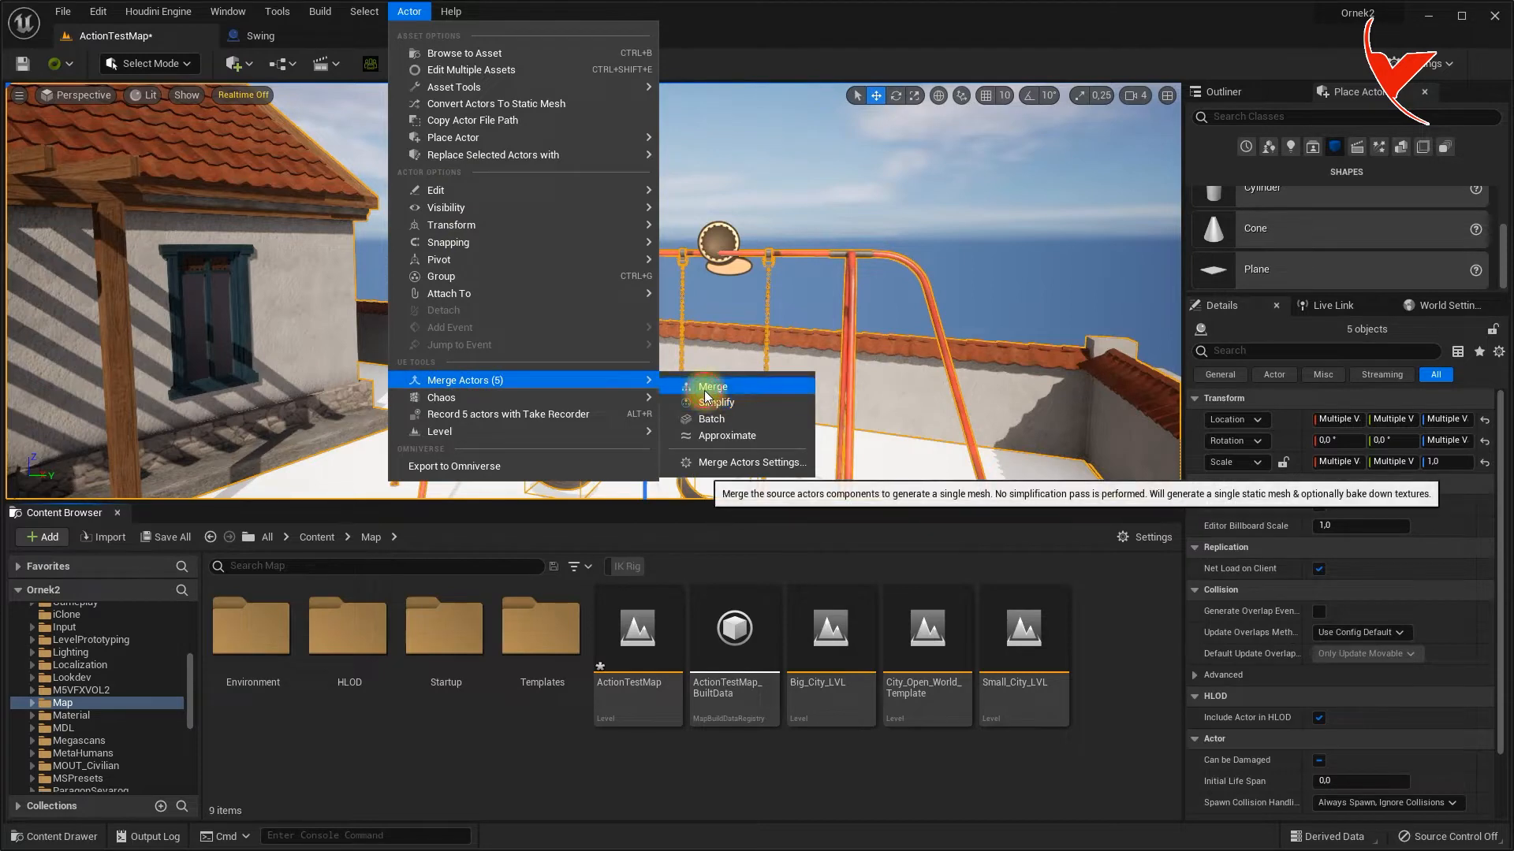
left_click(703, 388)
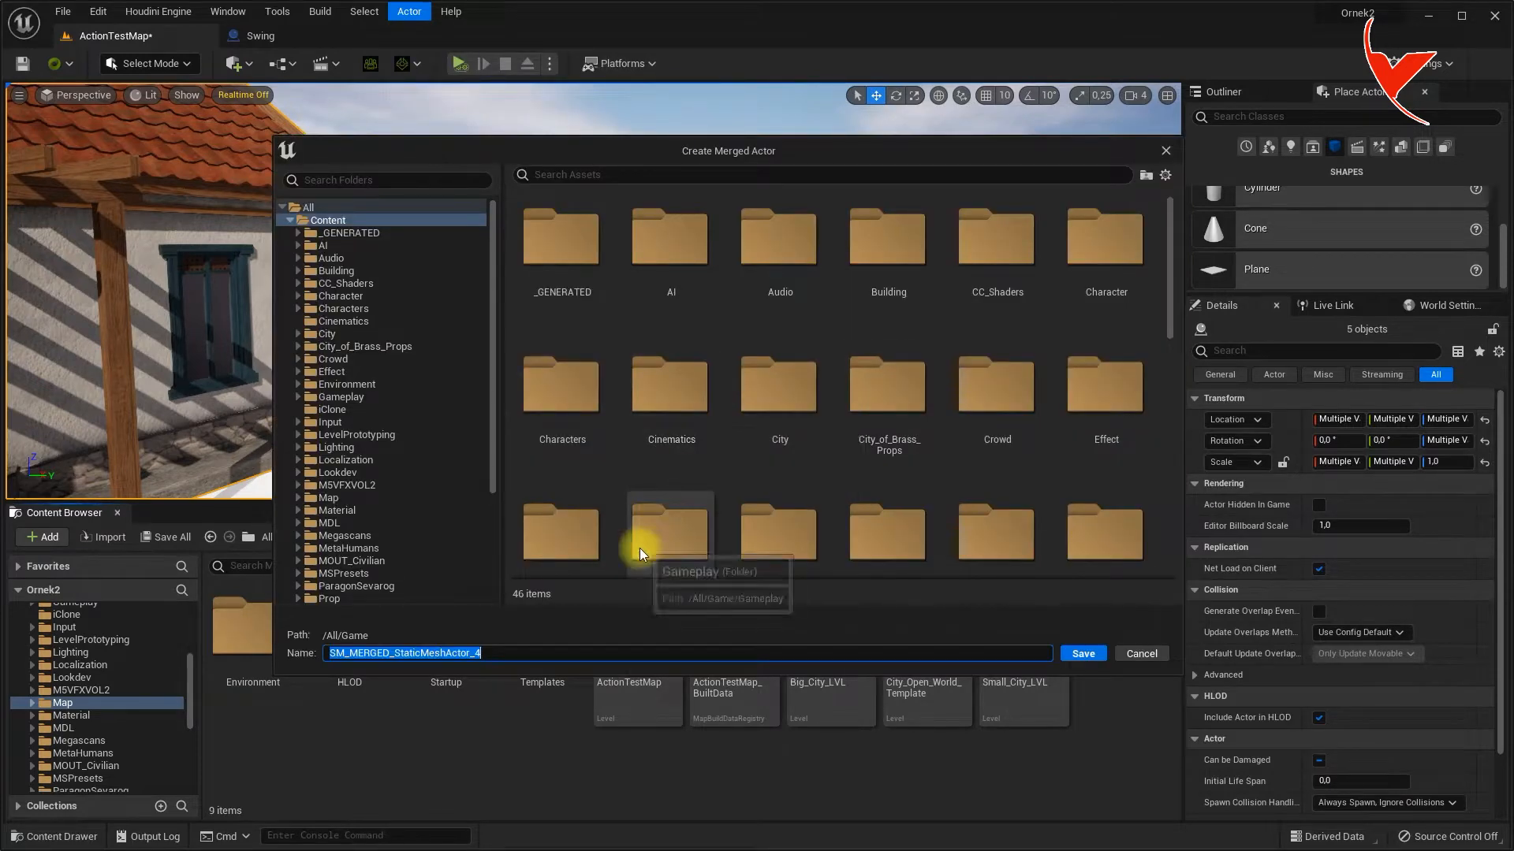
type("SM_Reference")
left_click(1072, 657)
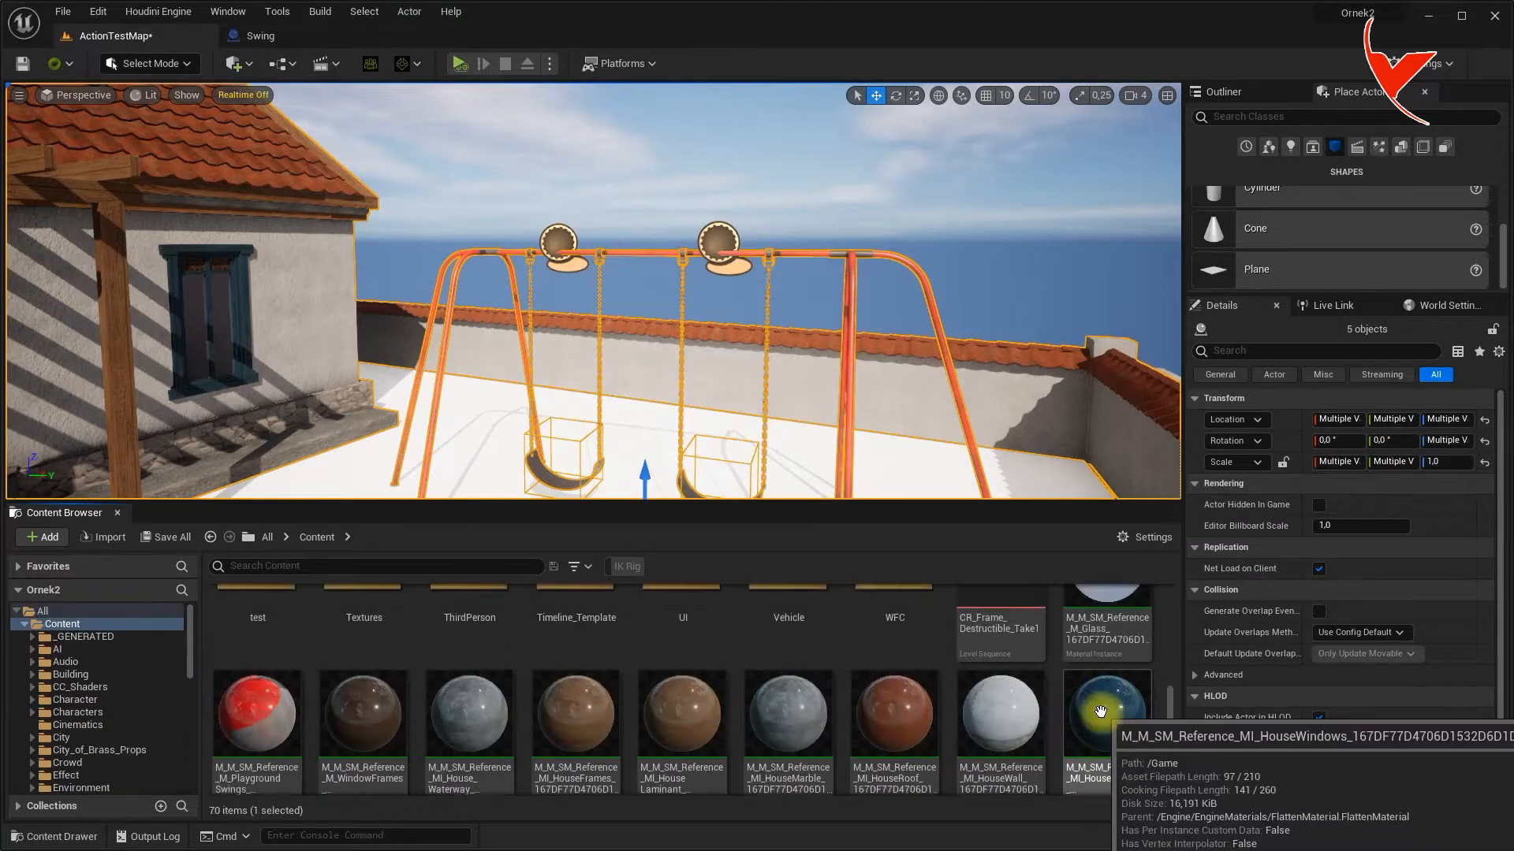
Export the SM_Reference mesh to the UE5 folder as a Universe Scene Description text file (.usda).
scroll(1096, 725, "down", 3)
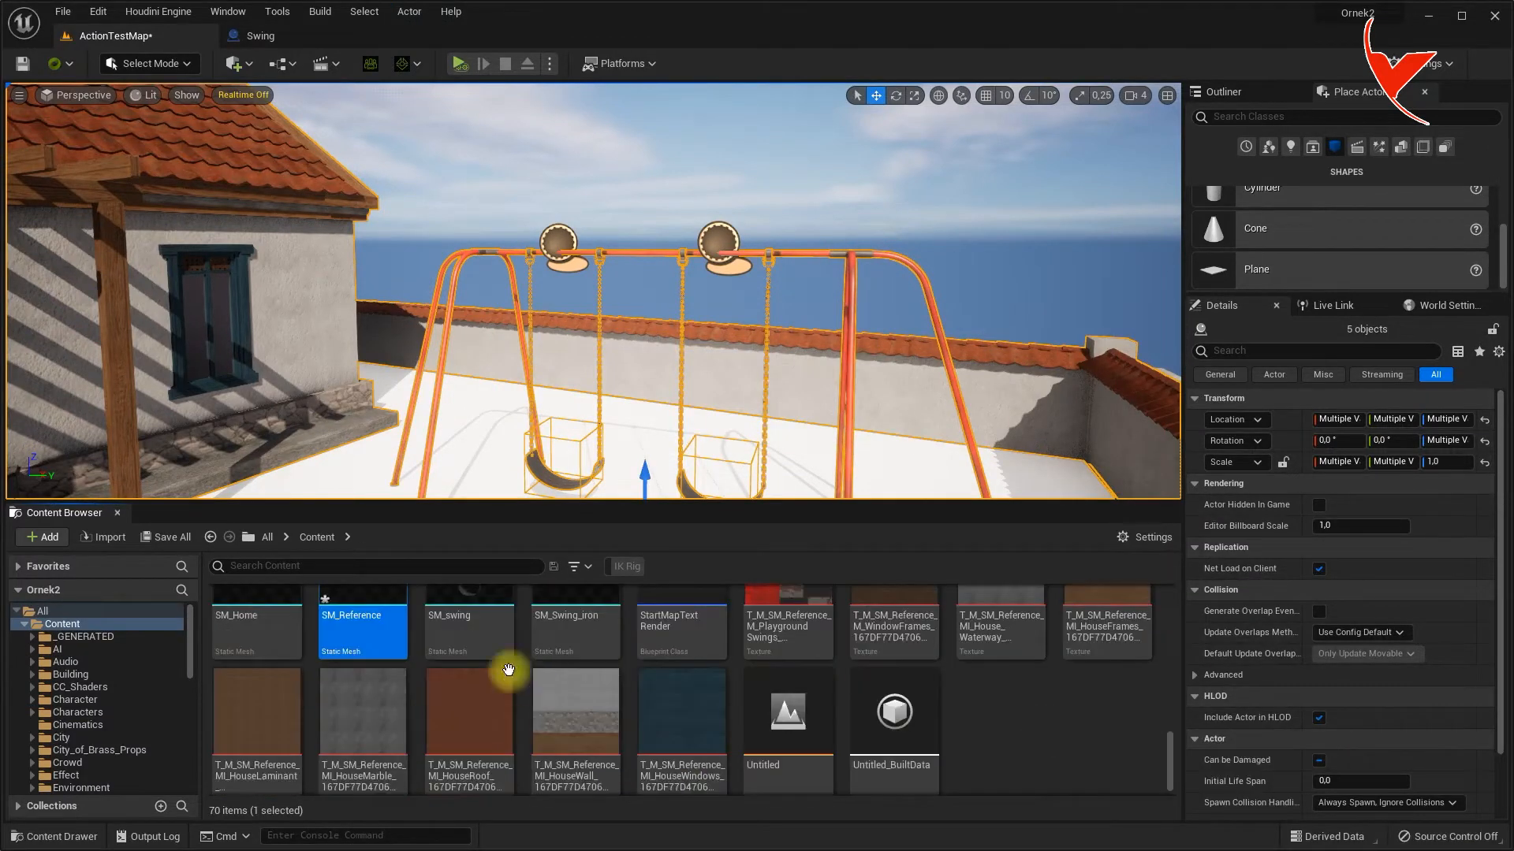
right_click(370, 636)
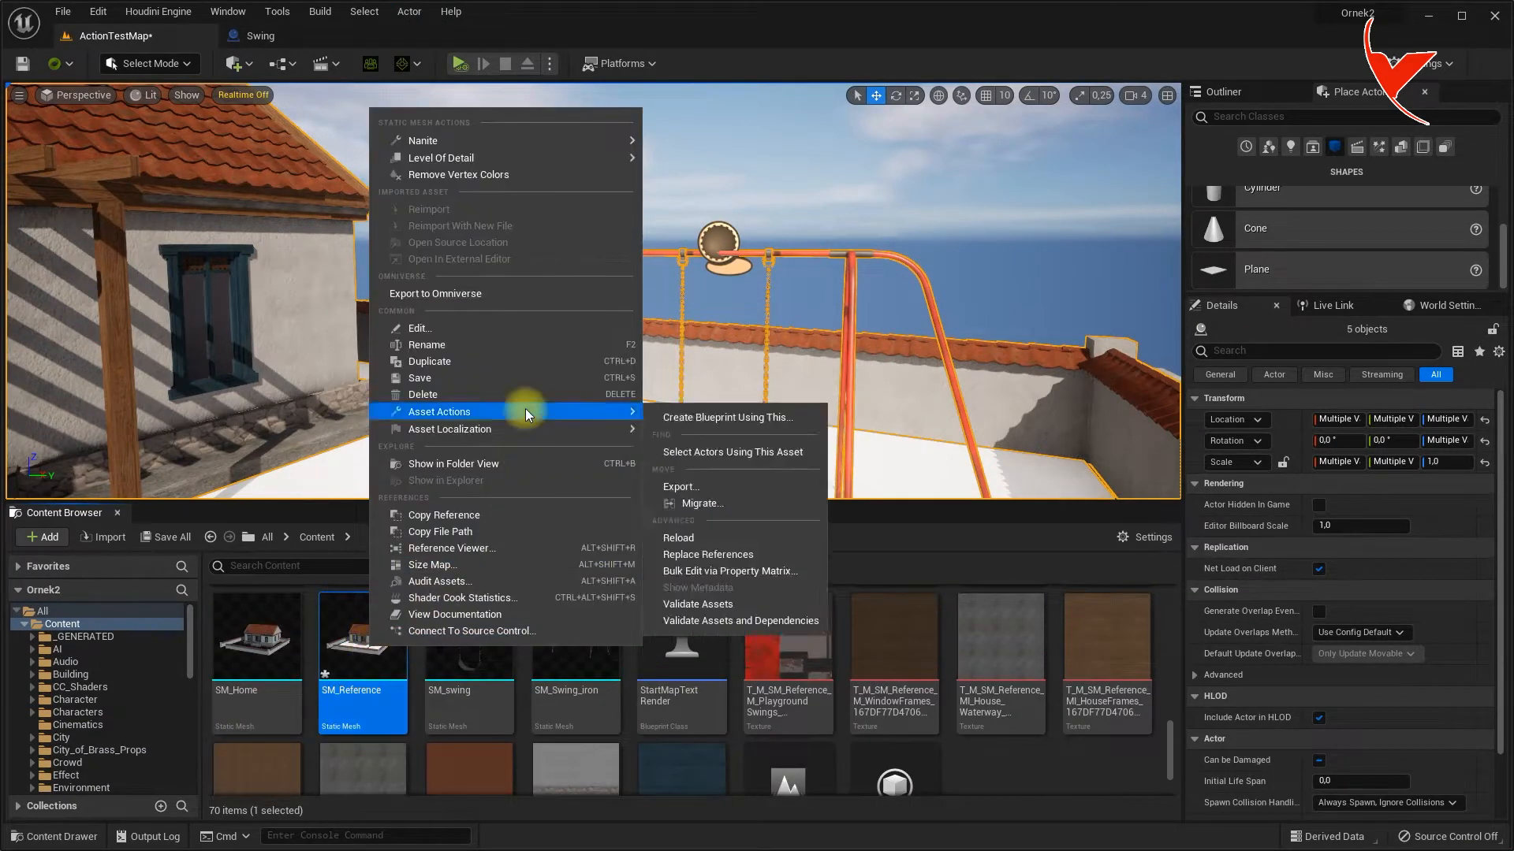
mouse_move(514, 410)
left_click(706, 484)
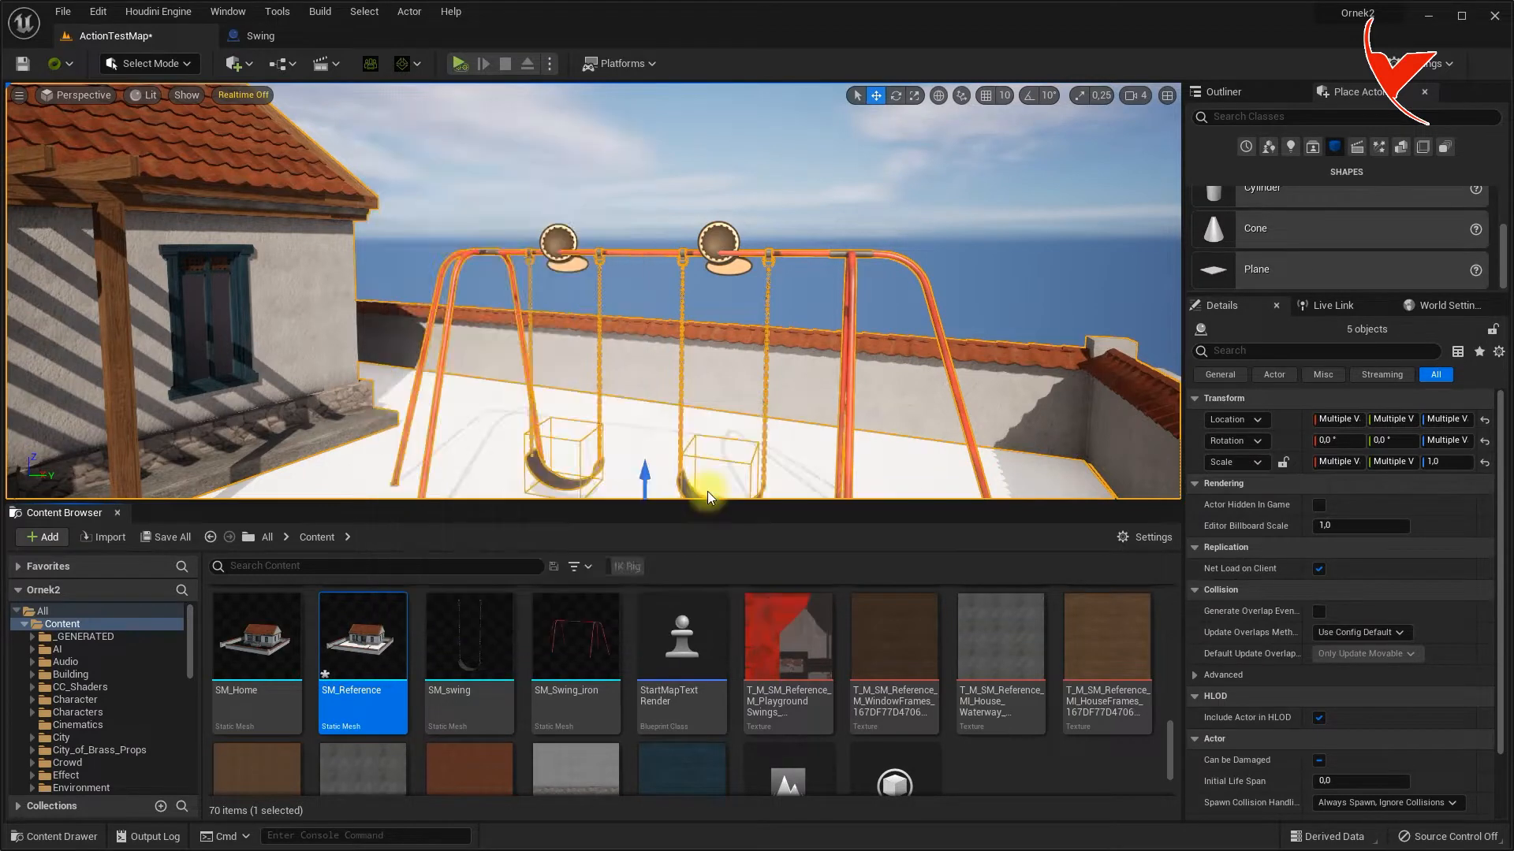
left_click(308, 504)
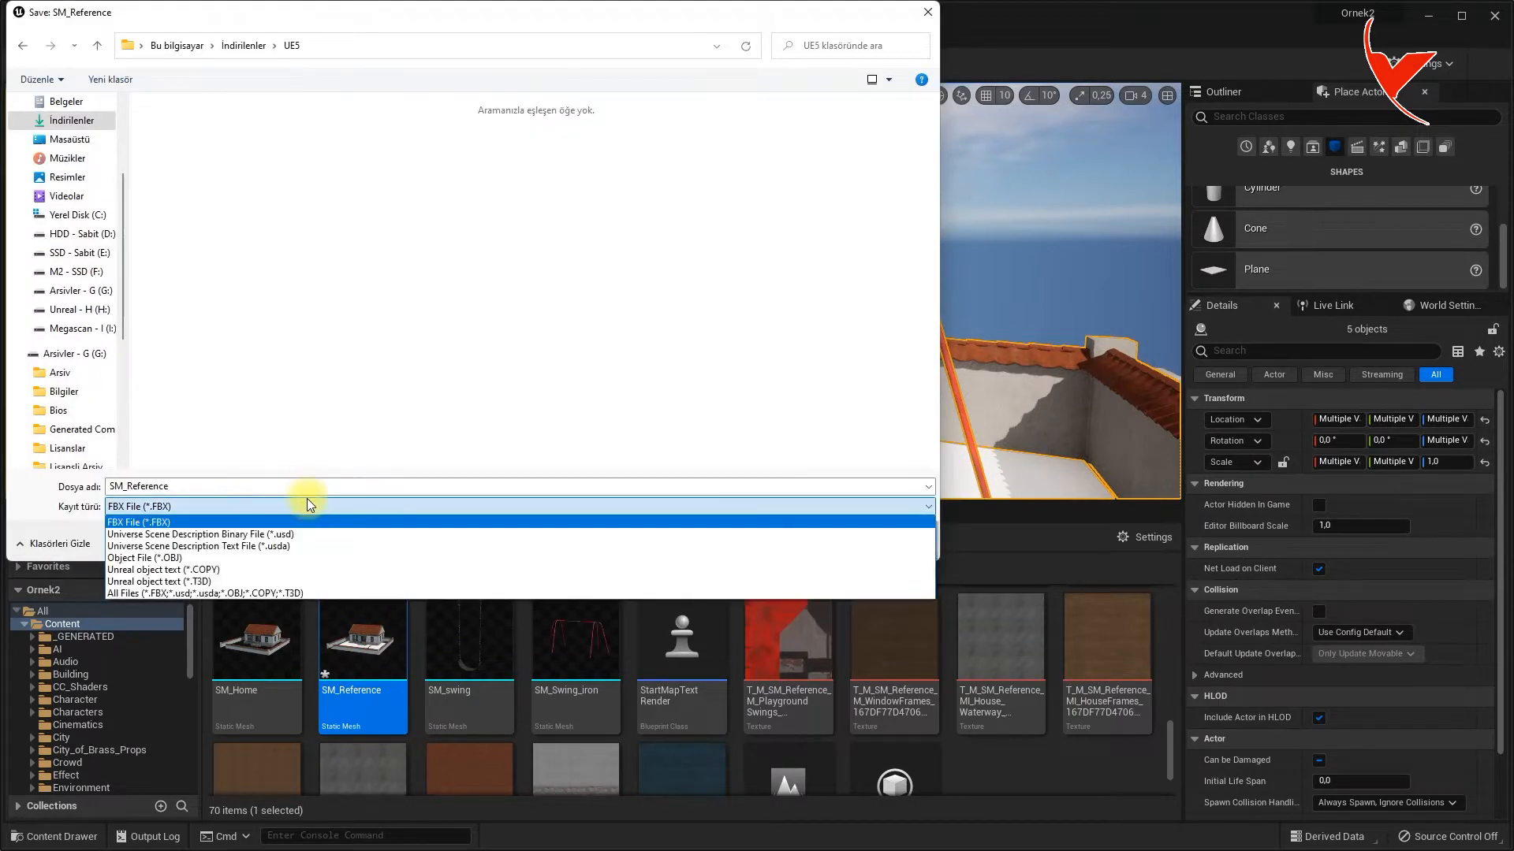
left_click(292, 549)
left_click(812, 542)
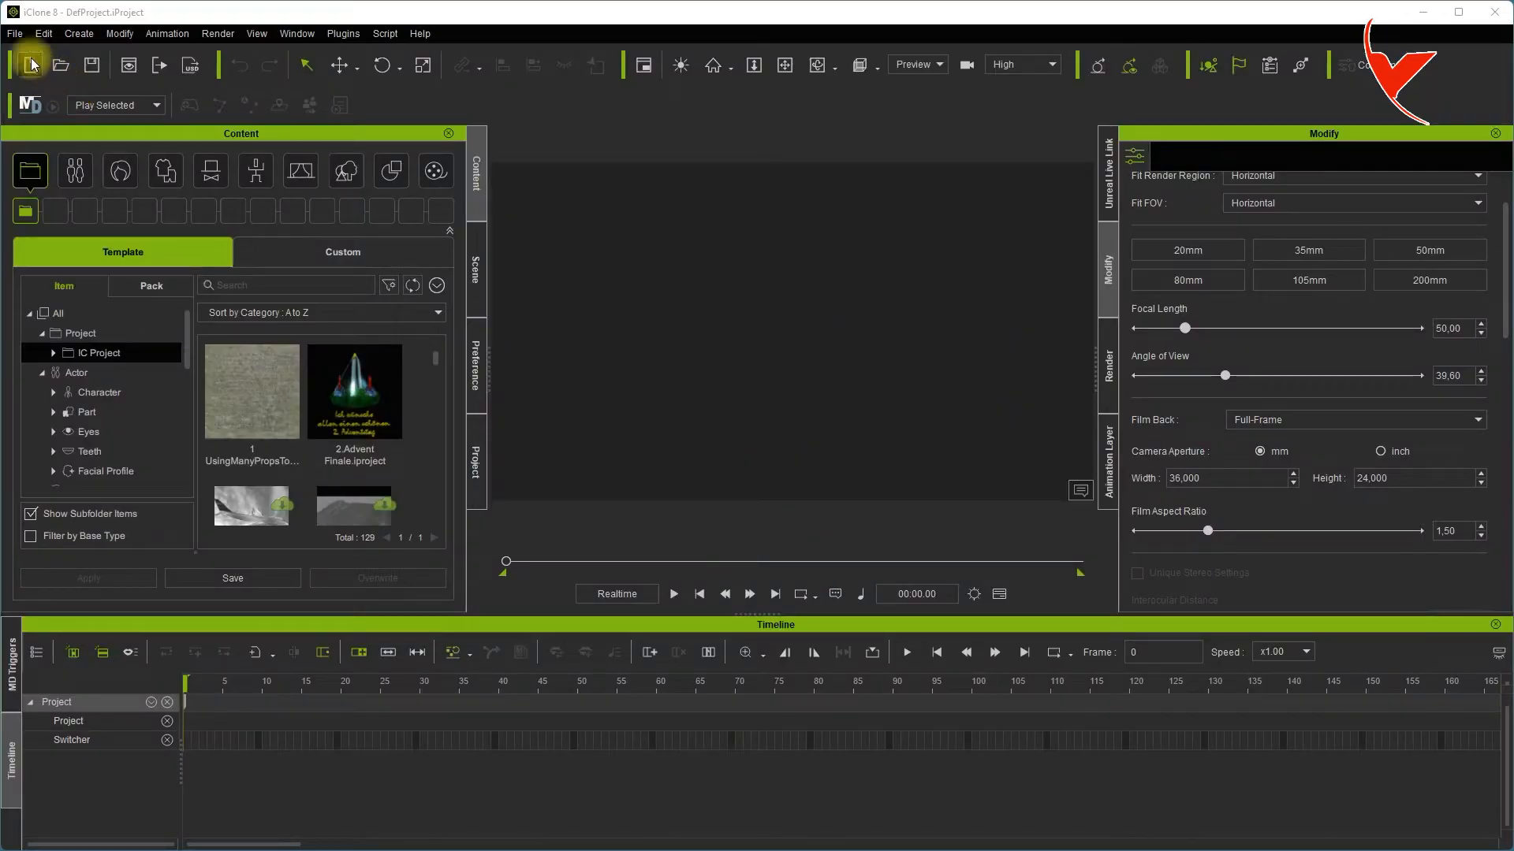
Switch to iClone and import the exported SM_Reference file into the project.
left_click(15, 33)
left_click(194, 148)
left_click(287, 147)
double_click(169, 175)
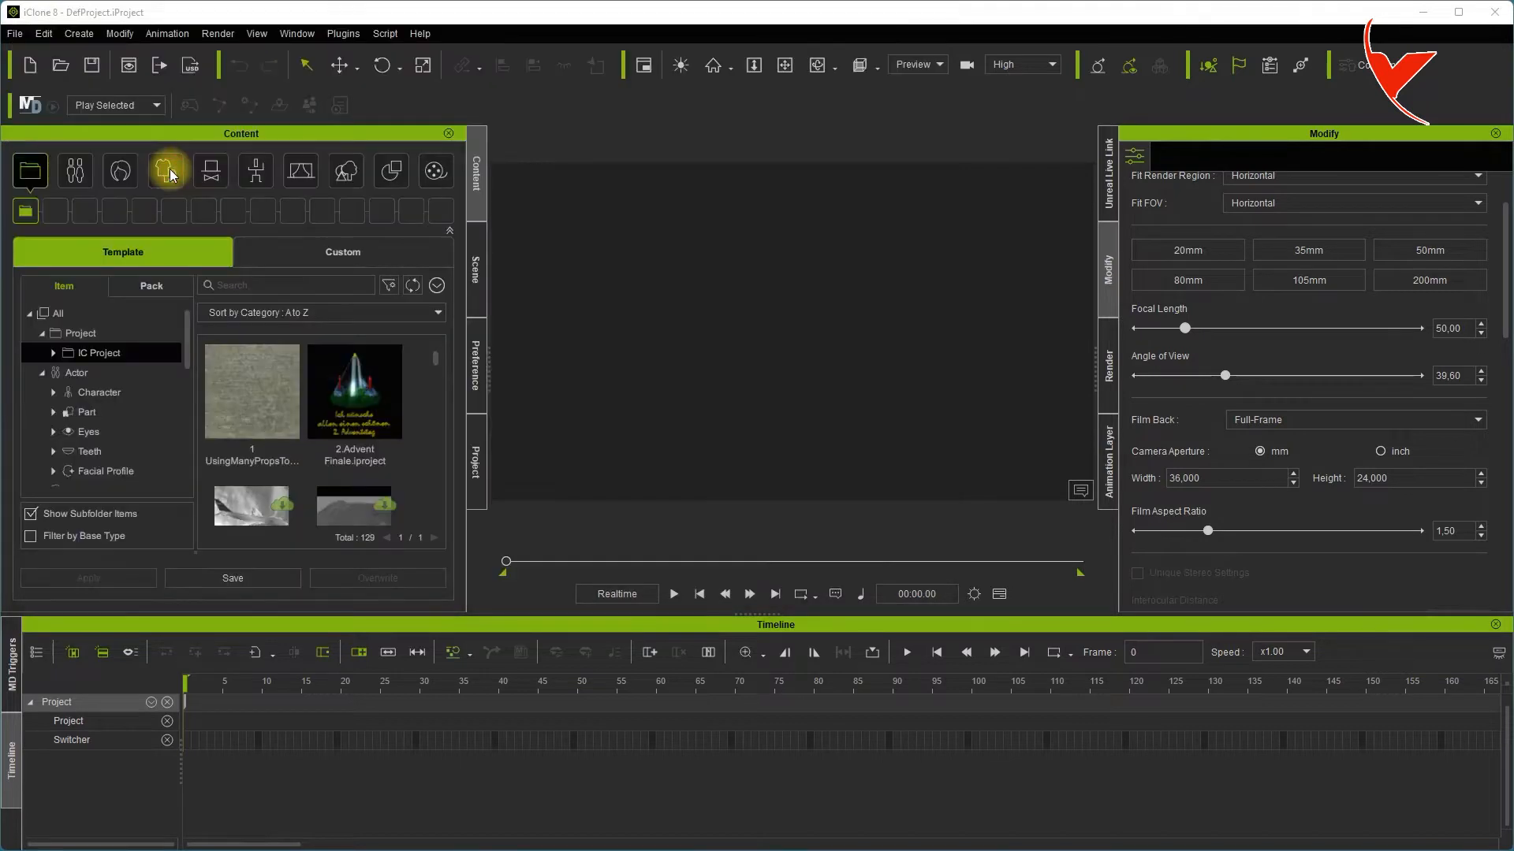
Add the OldMan avatar from the custom MyCharacters folder to the scene.
left_click(382, 263)
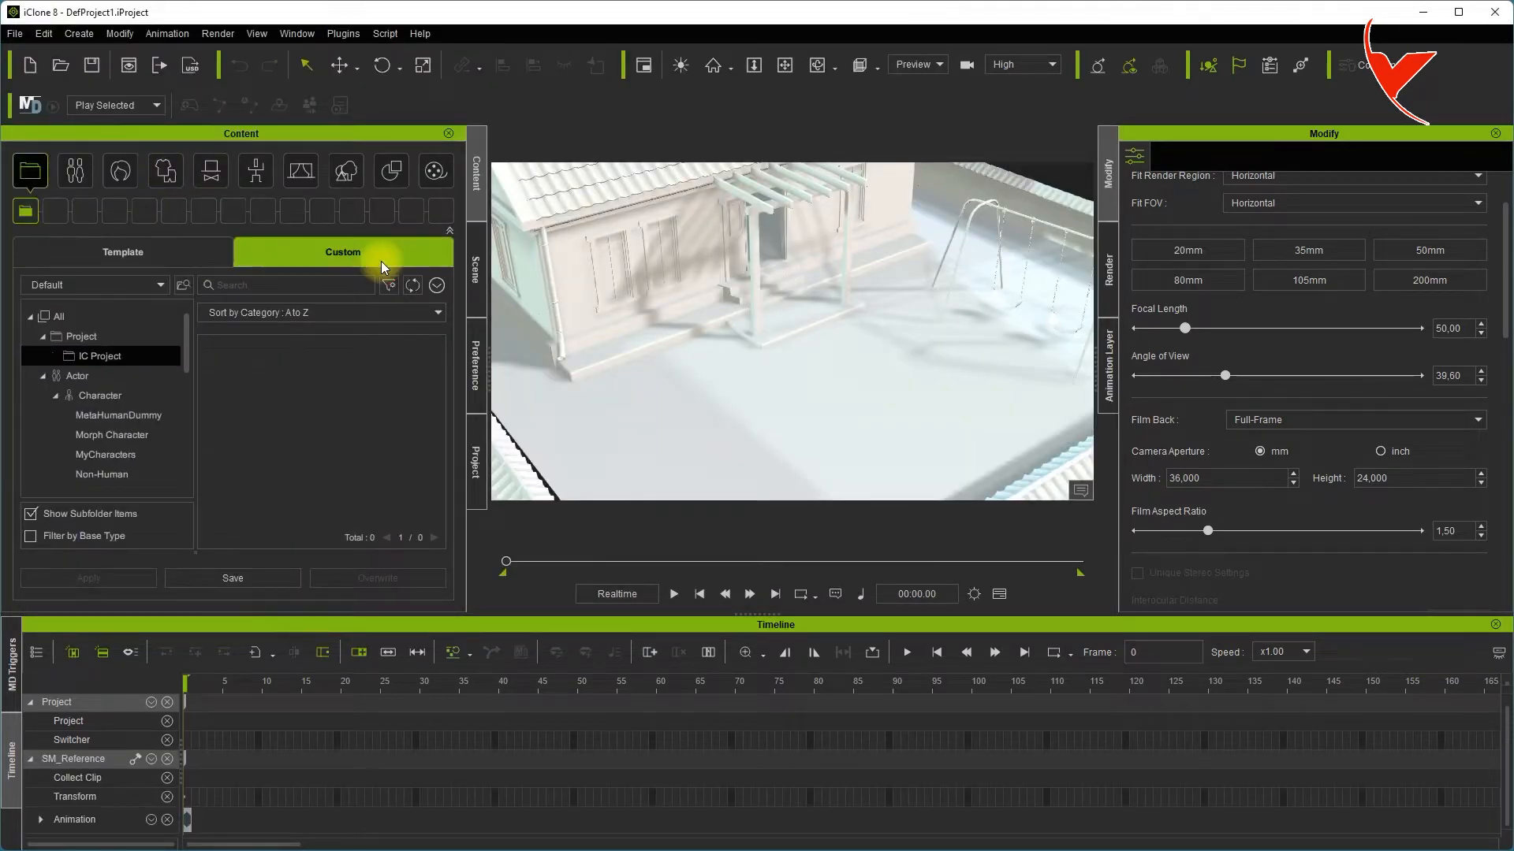
left_click(107, 455)
double_click(355, 410)
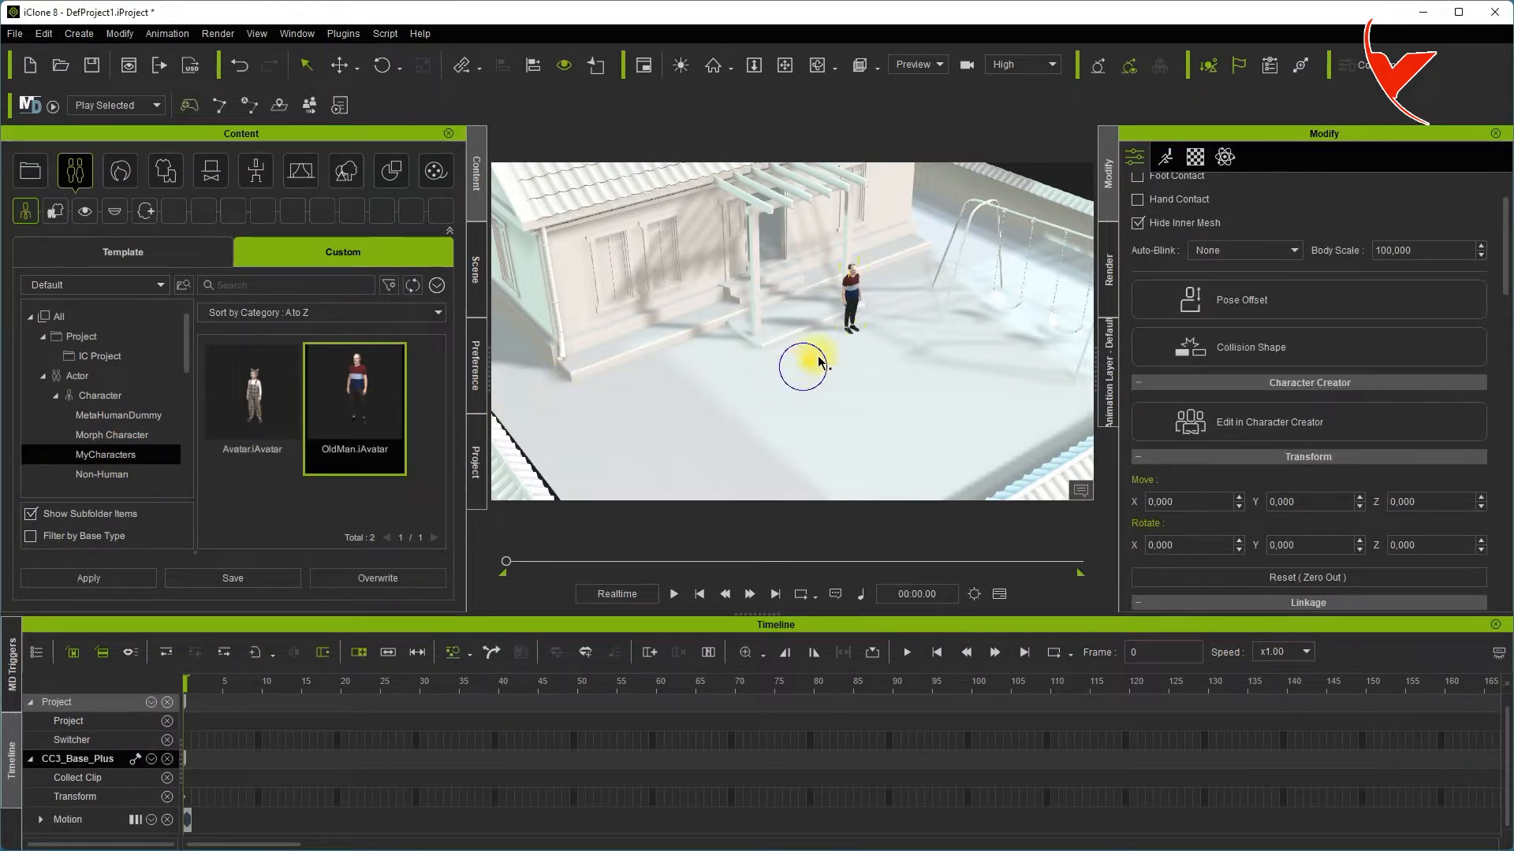
Move the avatar to the house doorway at about X -24.25, Y 283.945, Z 64.917 and rotate it about -27.3 degrees around Z.
key("Home")
right_click_drag(804, 298, 618, 316)
left_click(339, 65)
left_click_drag(816, 386, 465, 342)
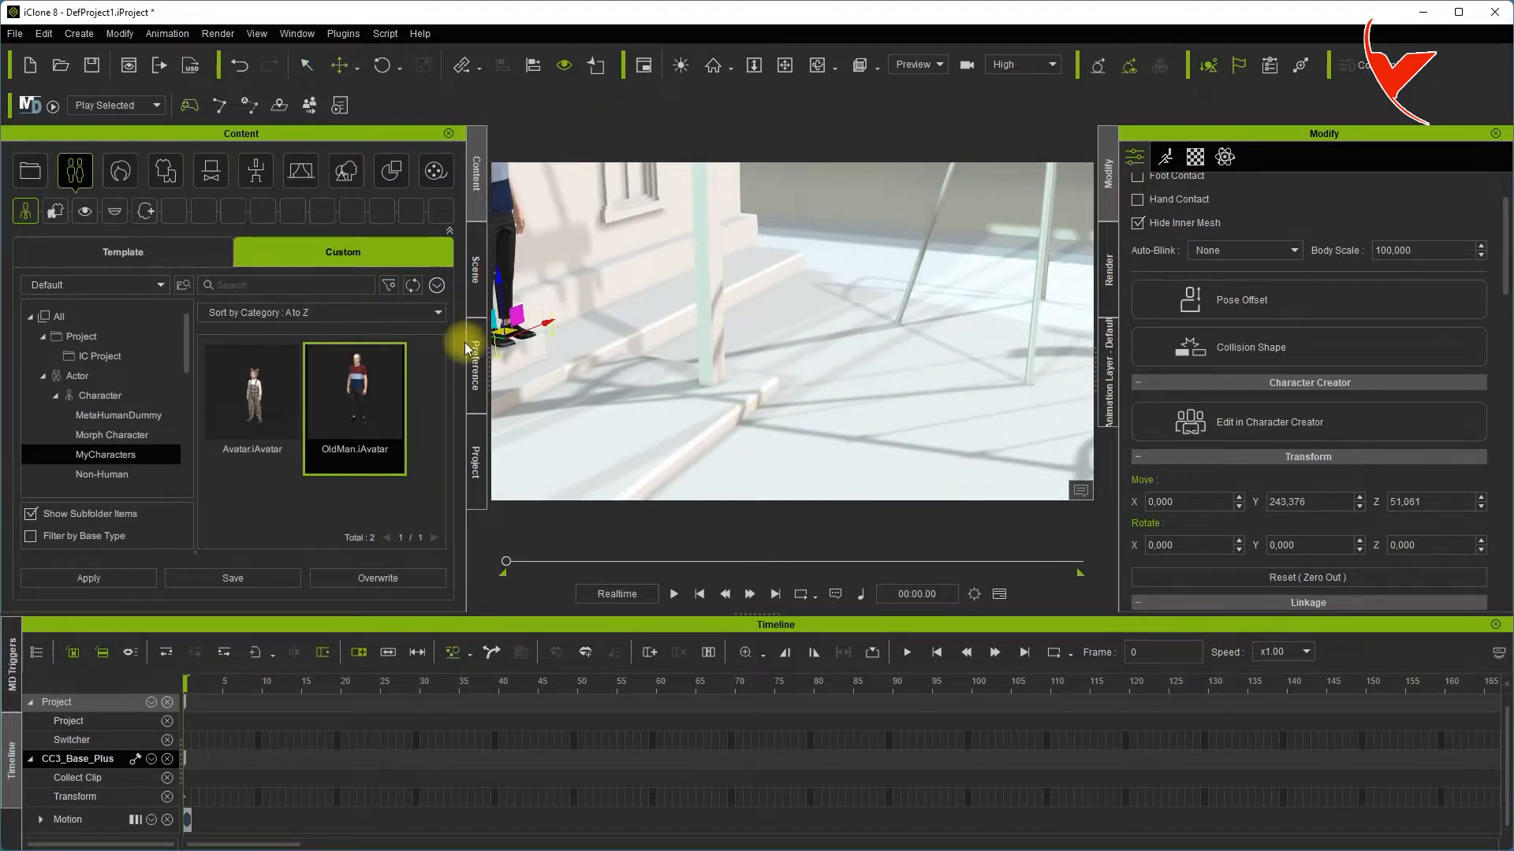
right_click_drag(736, 328, 840, 384)
left_click_drag(839, 385, 835, 296)
left_click_drag(867, 344, 797, 355)
key("z")
right_click_drag(918, 399, 852, 407)
left_click_drag(851, 407, 856, 405)
left_click(386, 68)
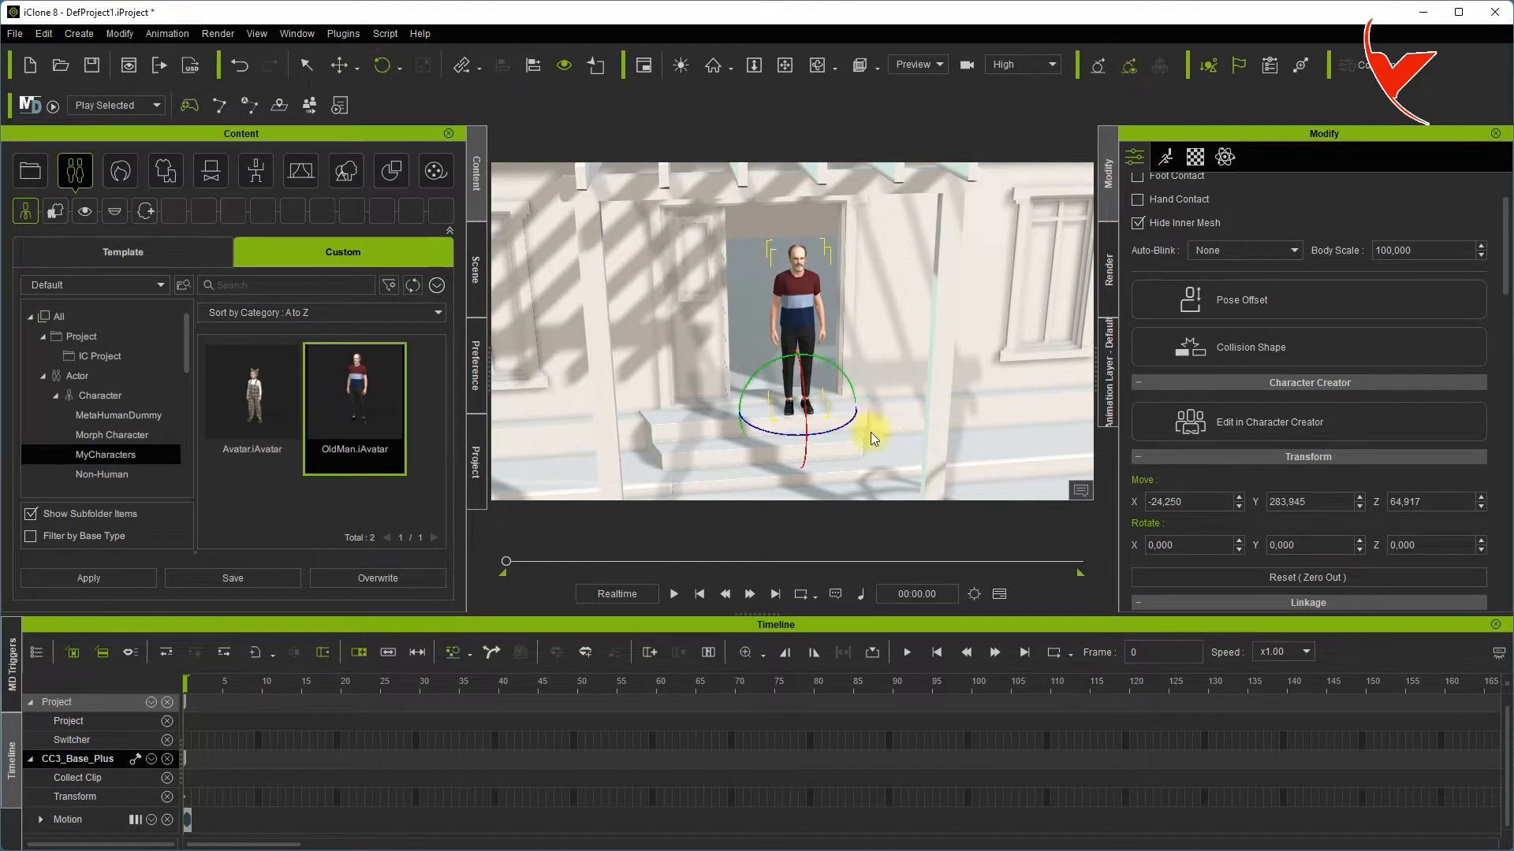
left_click_drag(845, 424, 824, 430)
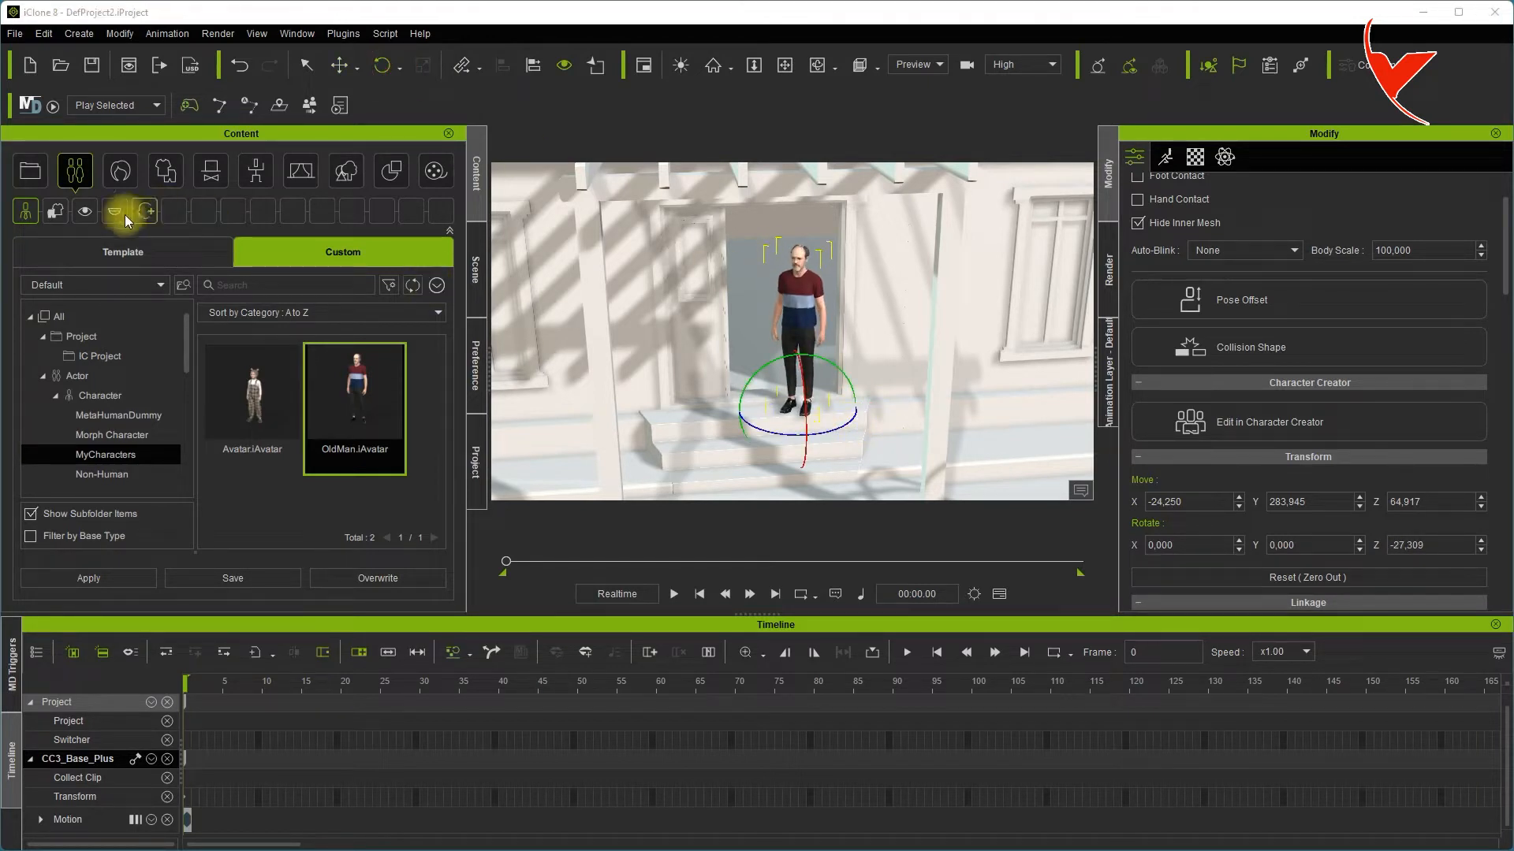
Find walk_normal among the template animations and apply the Walk_Normal_M motion to the avatar.
left_click(118, 253)
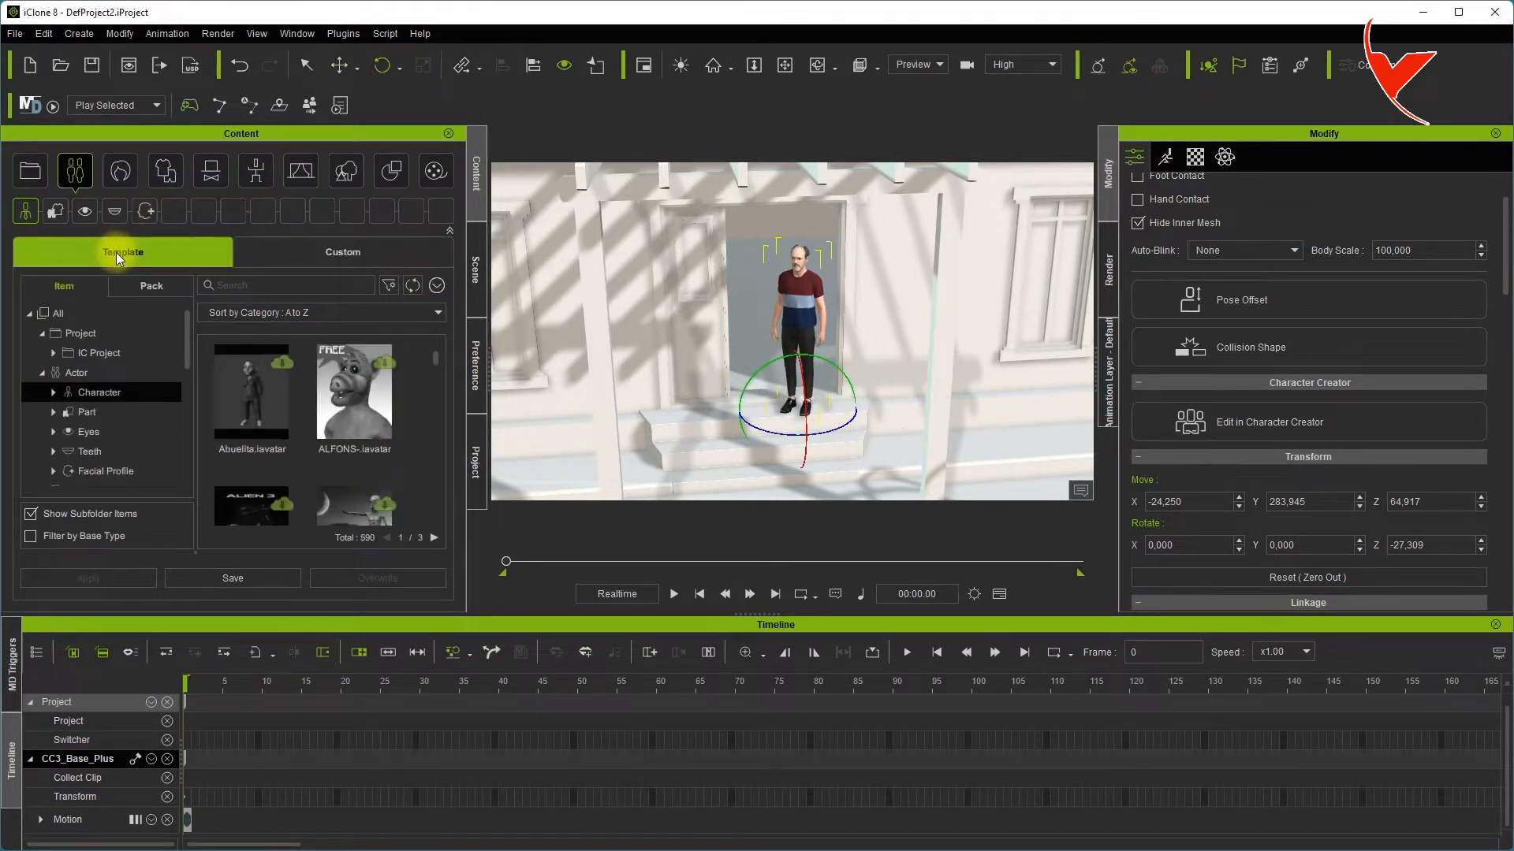
scroll(110, 471, "down", 1)
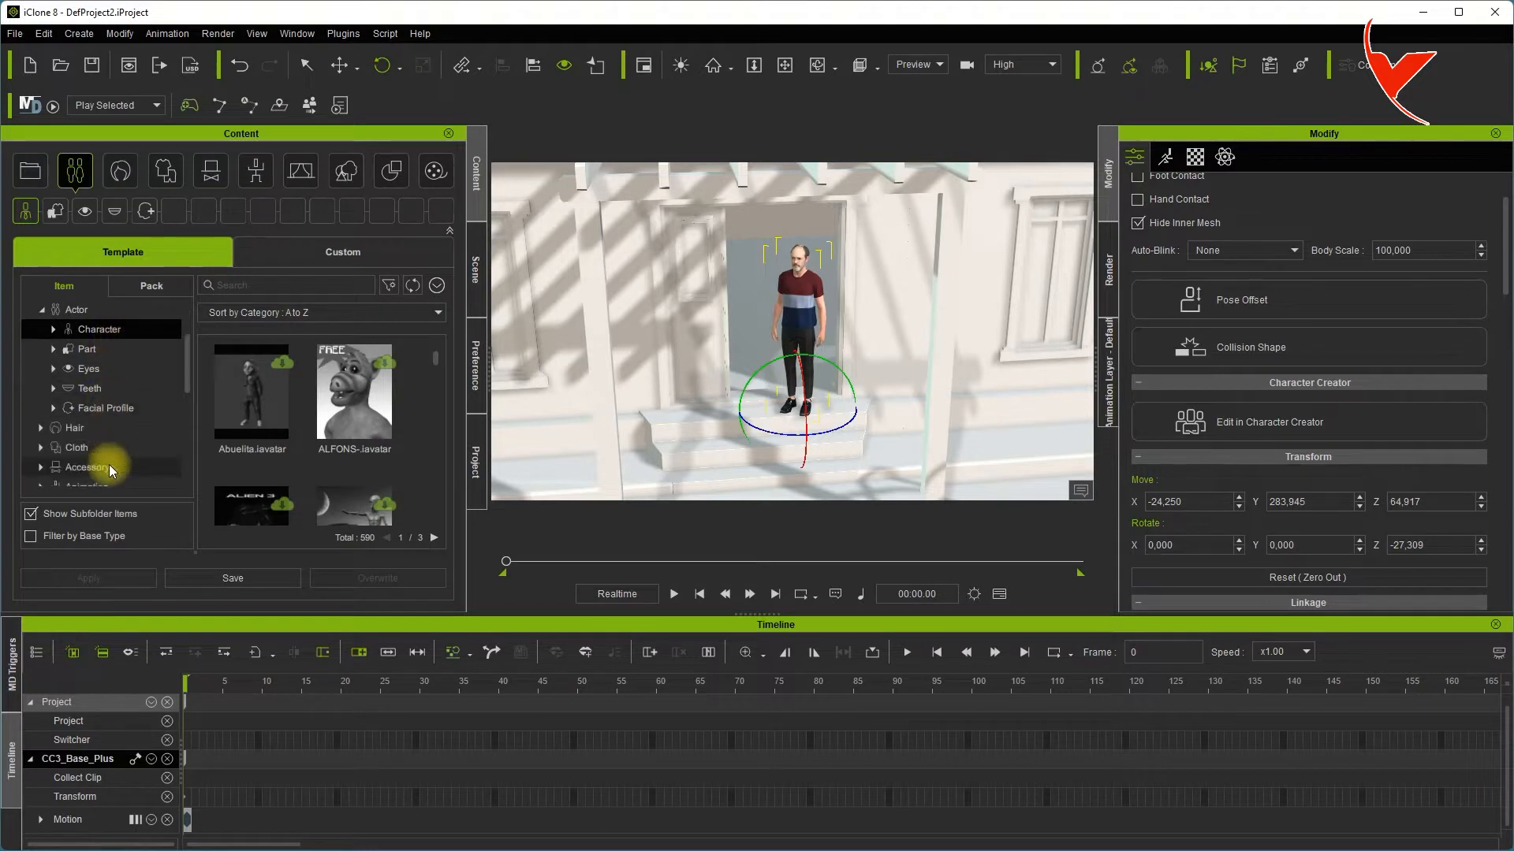
scroll(111, 473, "down", 1)
left_click(103, 439)
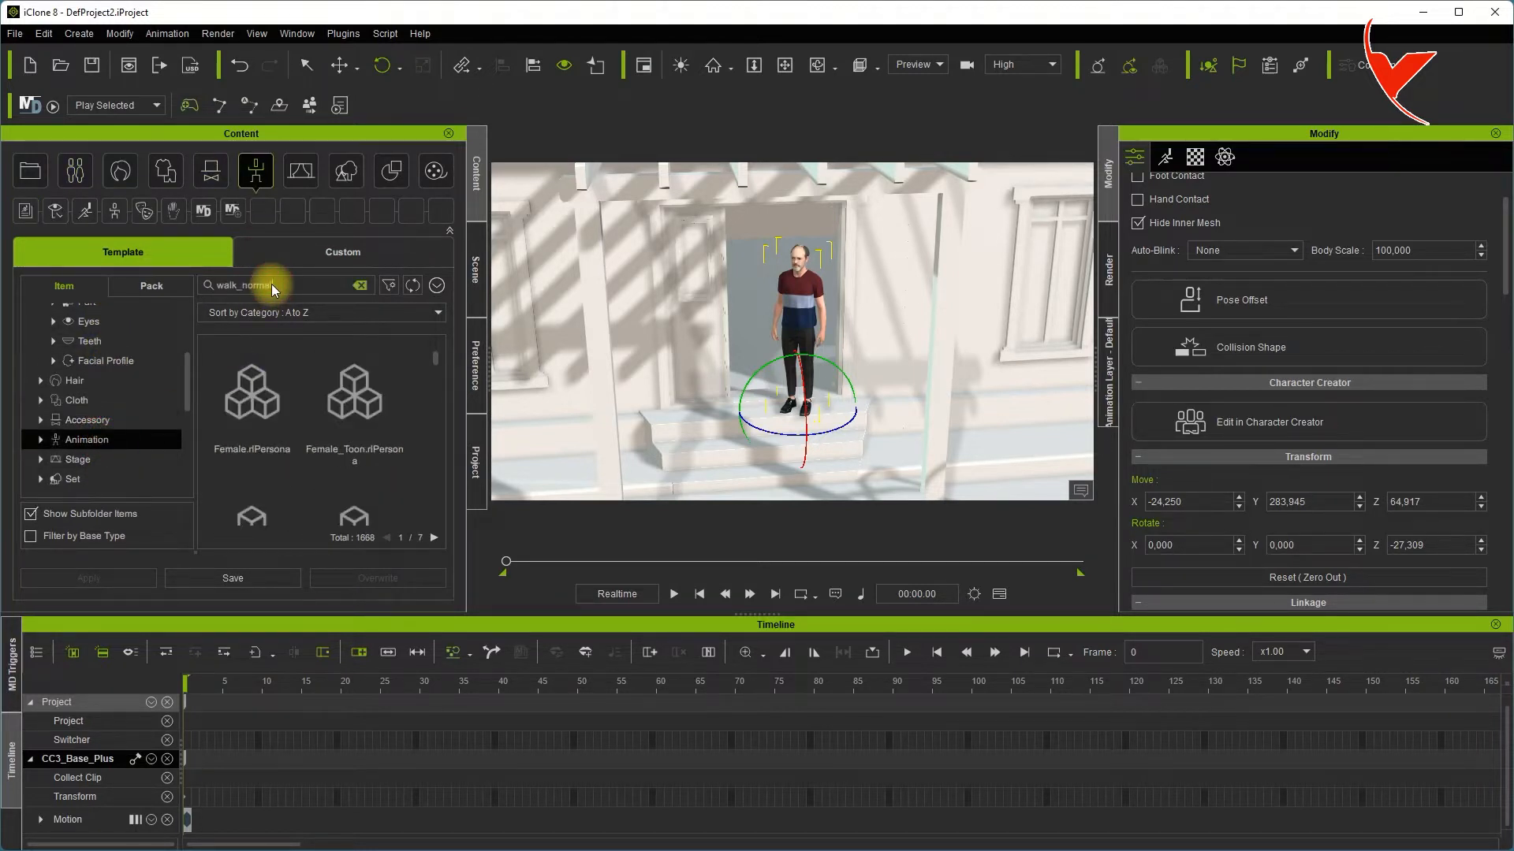
key("Return")
double_click(370, 375)
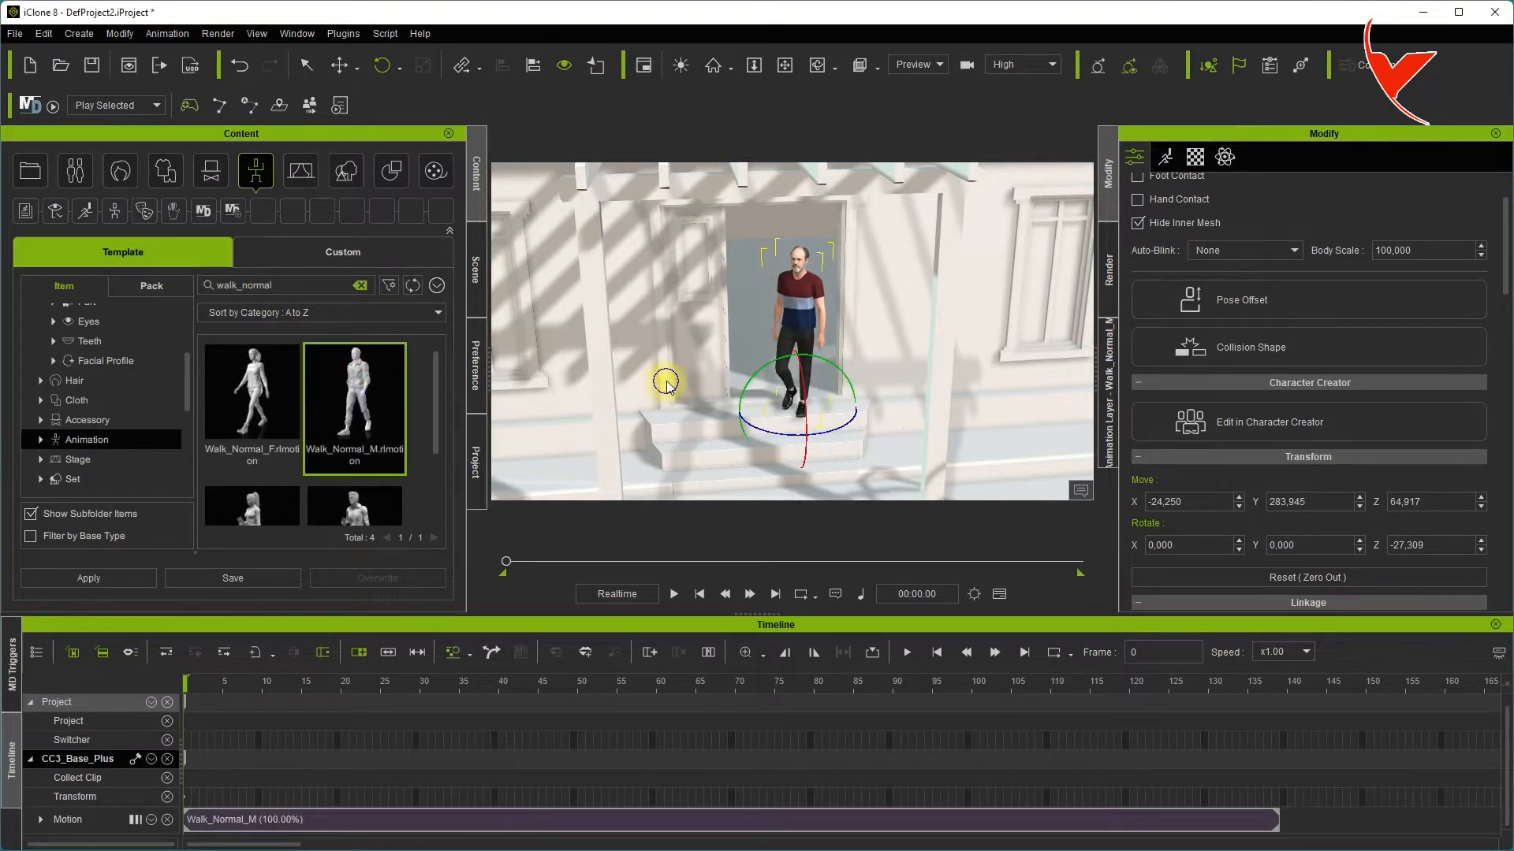
Frame the avatar and open Edit Motion Layer for it, keeping the editor clear of the viewport.
key("j")
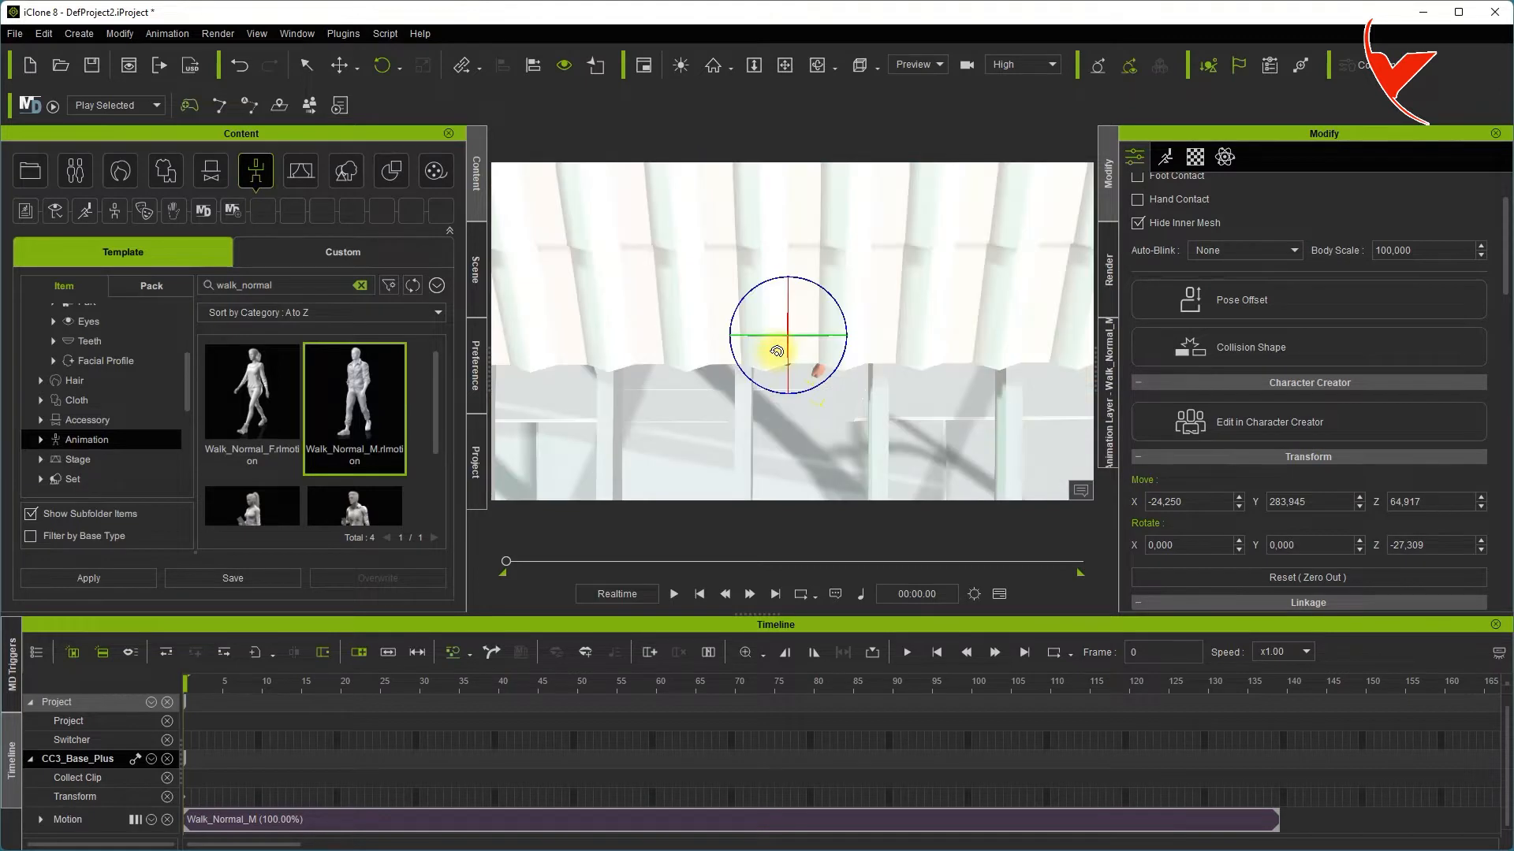
scroll(758, 342, "up", 1)
scroll(758, 342, "up", 1)
key("f")
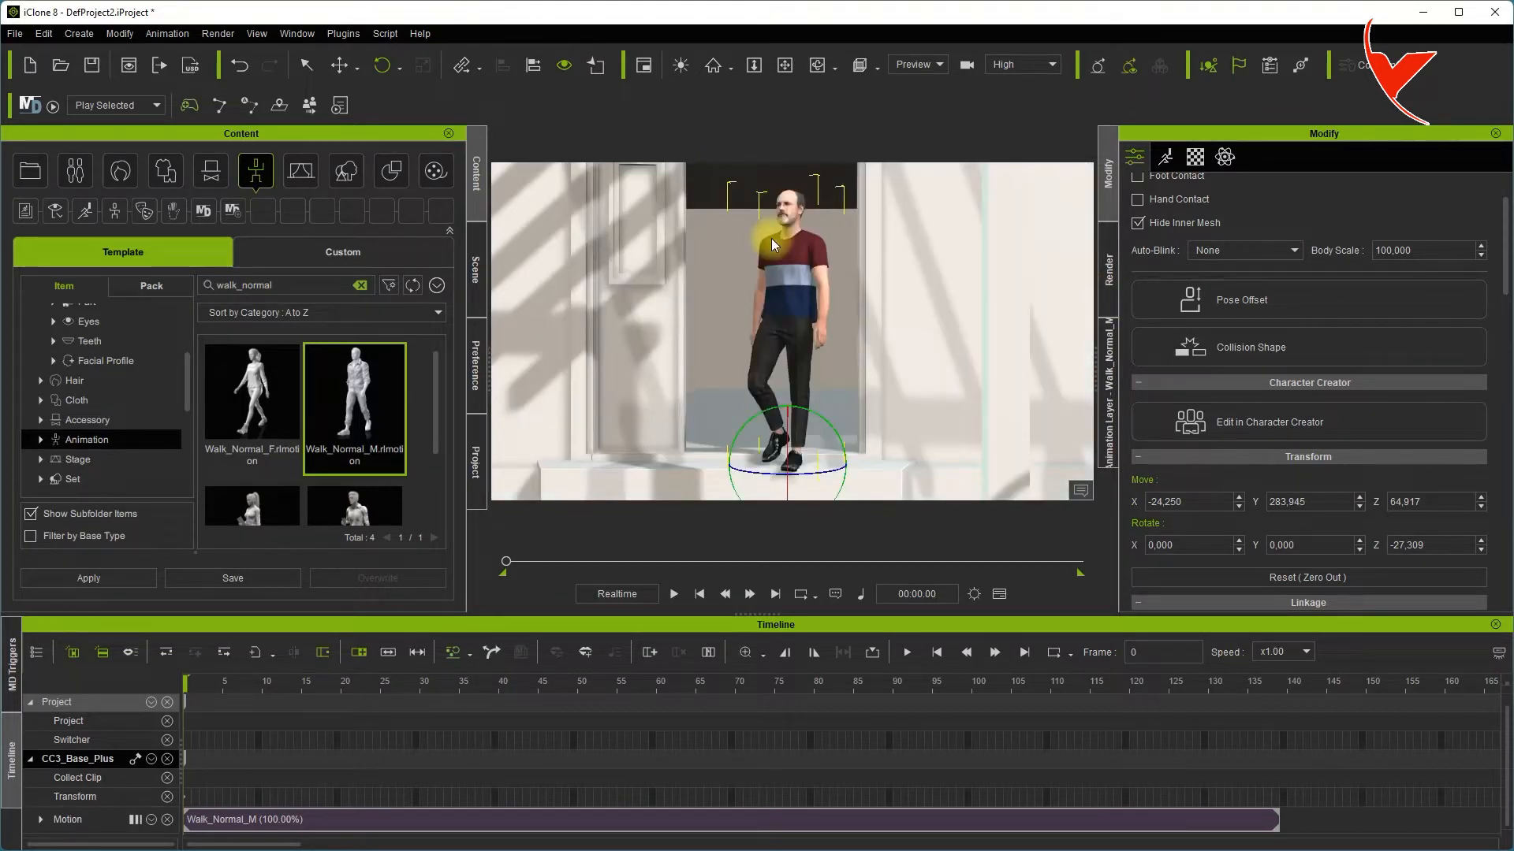
left_click(149, 33)
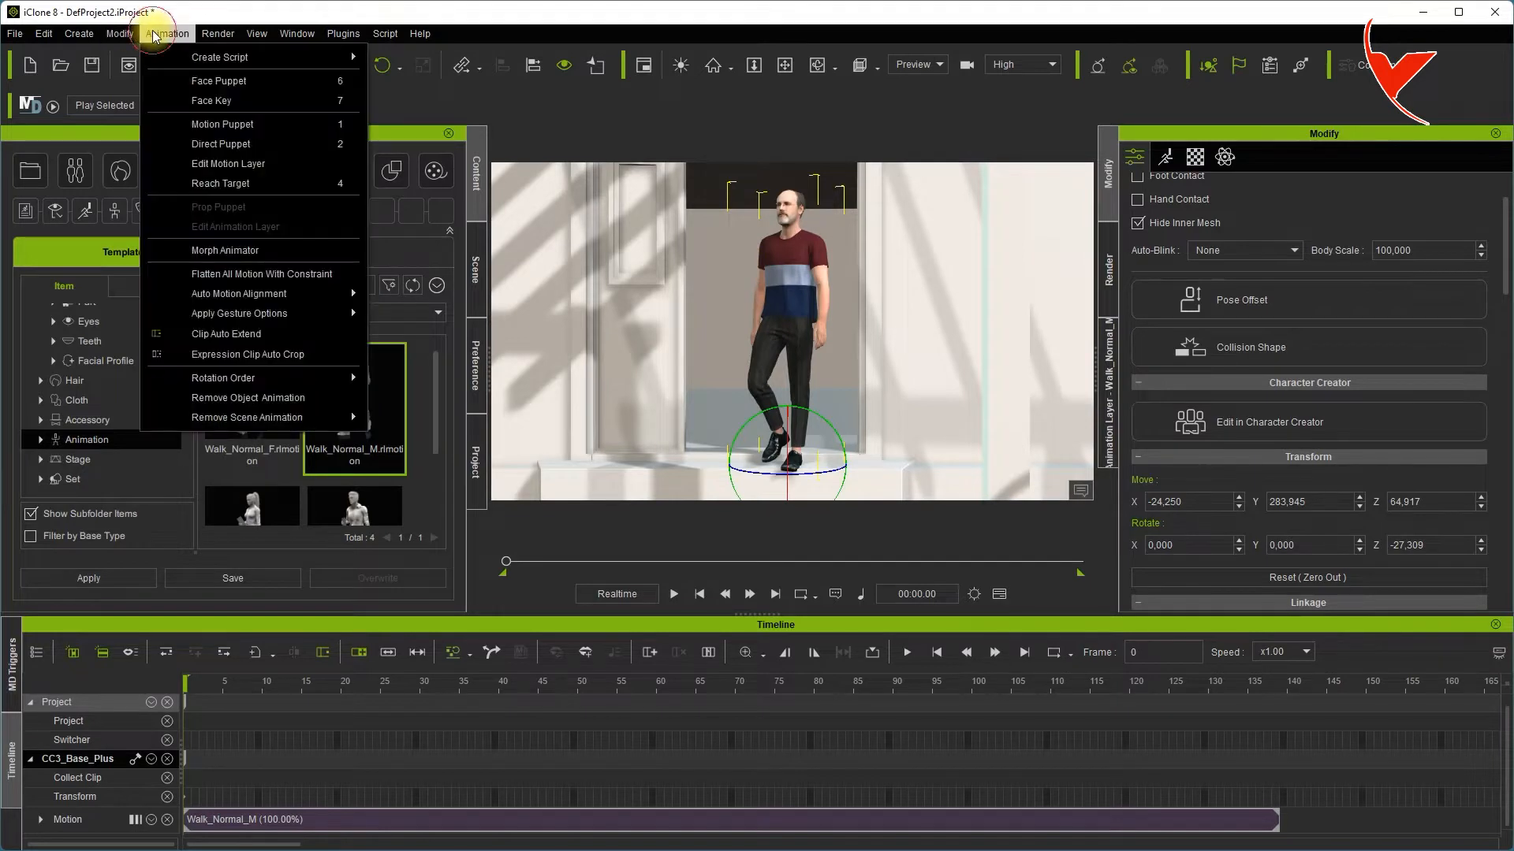
left_click(243, 161)
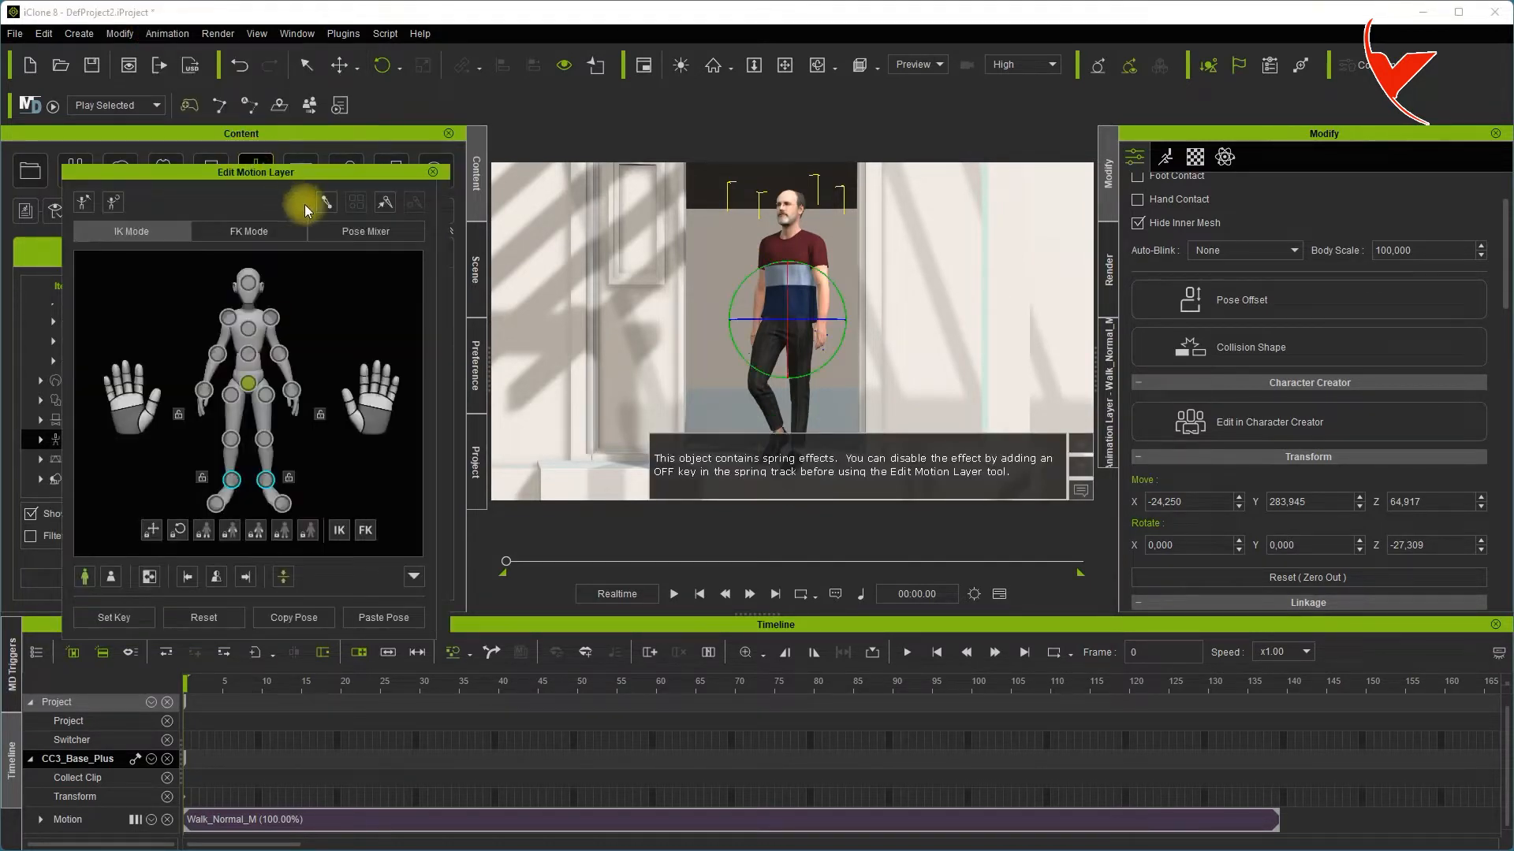
left_click_drag(305, 170, 294, 121)
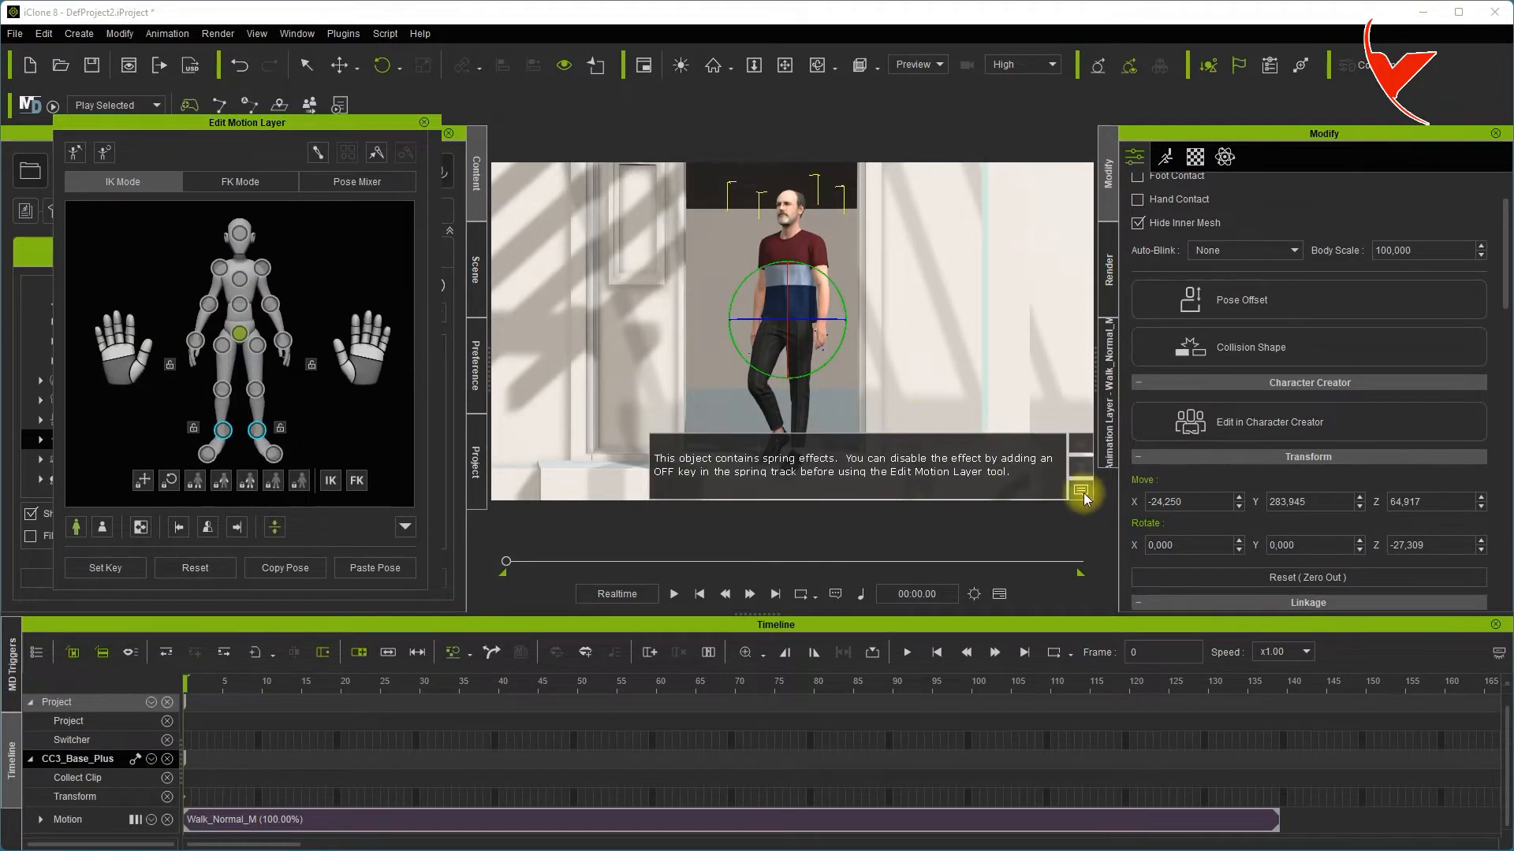
Add a new animation layer above the Base Layer of the walk motion and set its weight to 0.
left_click(1106, 468)
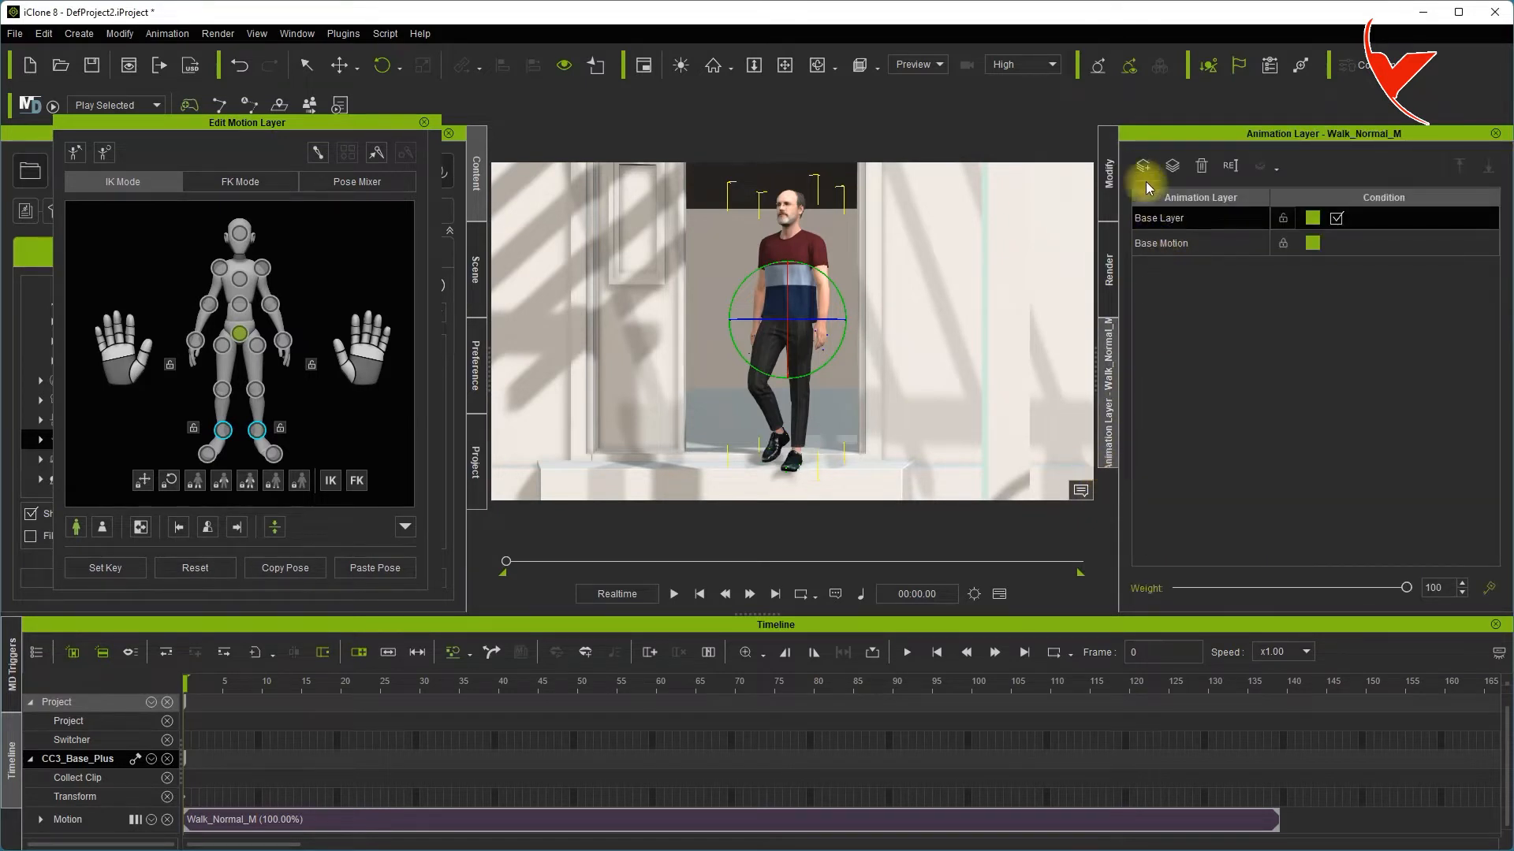
left_click(1144, 167)
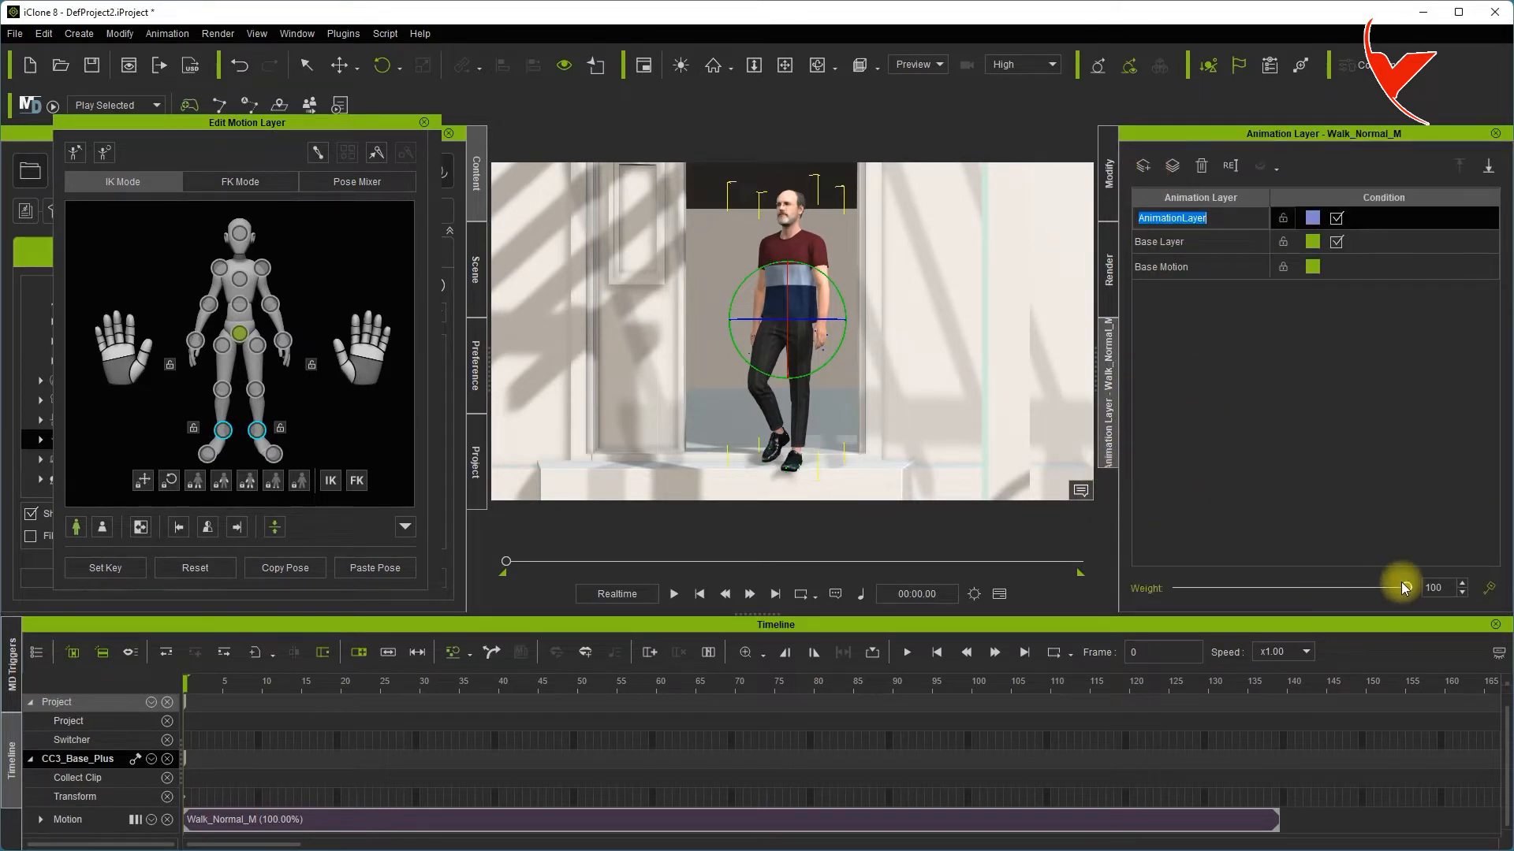
left_click_drag(1404, 587, 1372, 588)
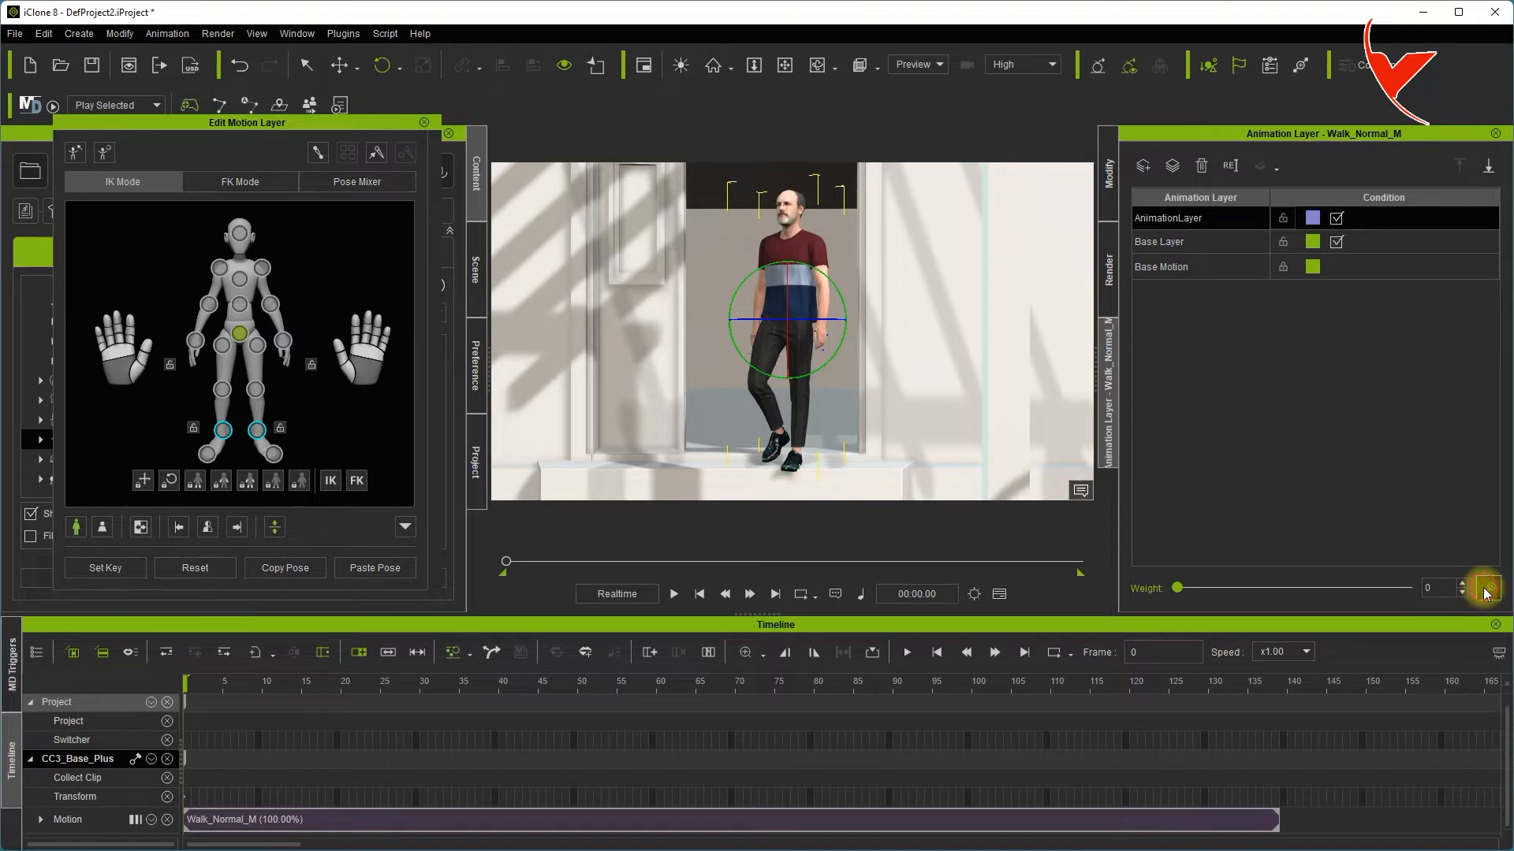
Rename the new animation layer to Walk.
double_click(1208, 220)
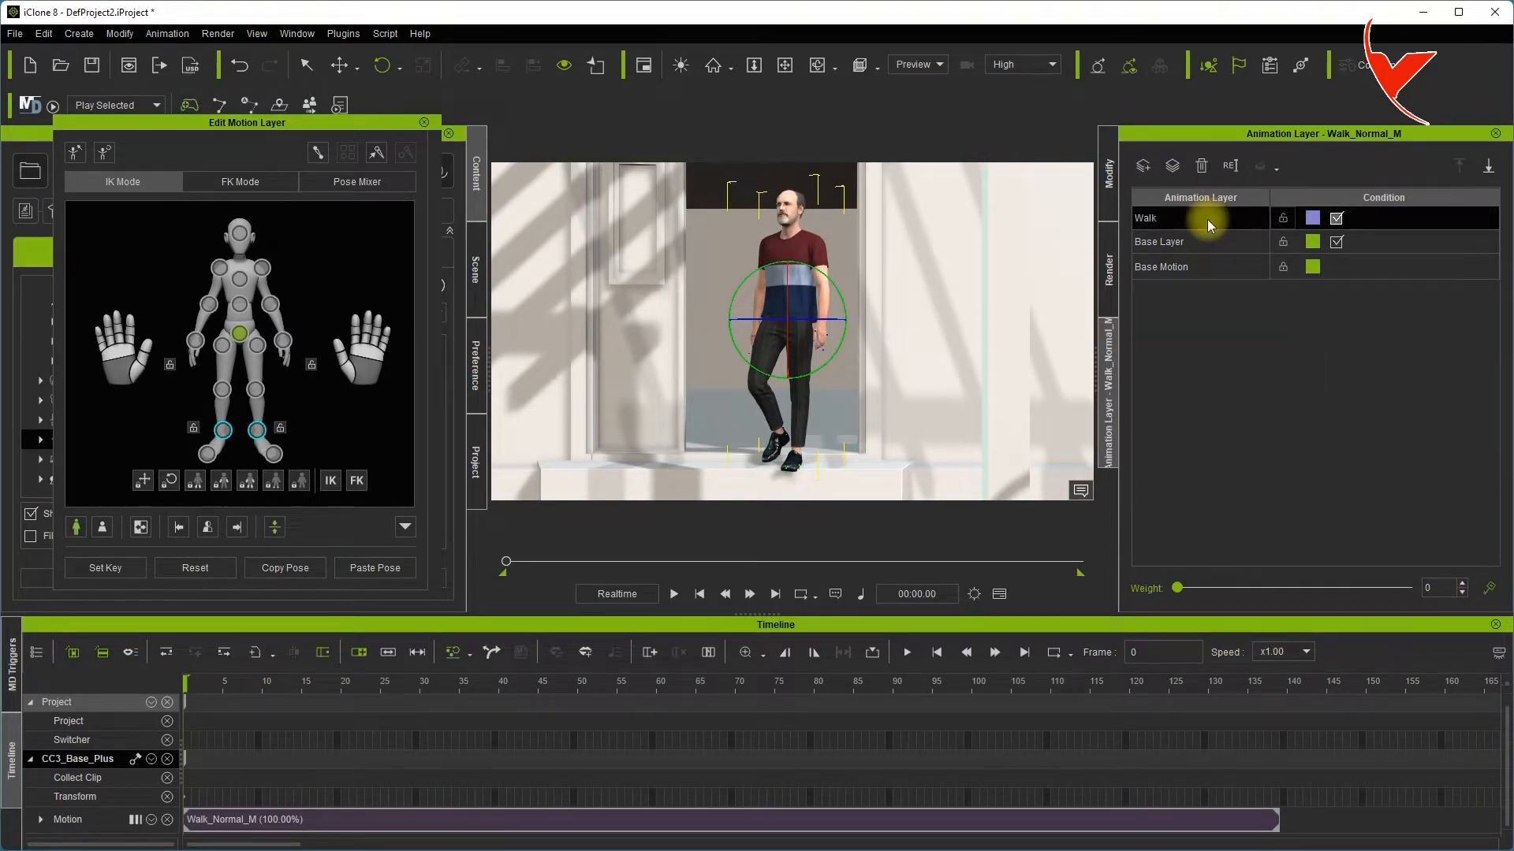
Activate the Move tool and select the avatar's hip control in IK mode.
left_click_drag(870, 315, 698, 369, "alt")
right_click_drag(698, 368, 755, 414, "alt")
left_click_drag(939, 422, 760, 463, "alt")
middle_click_drag(760, 463, 953, 337, "alt")
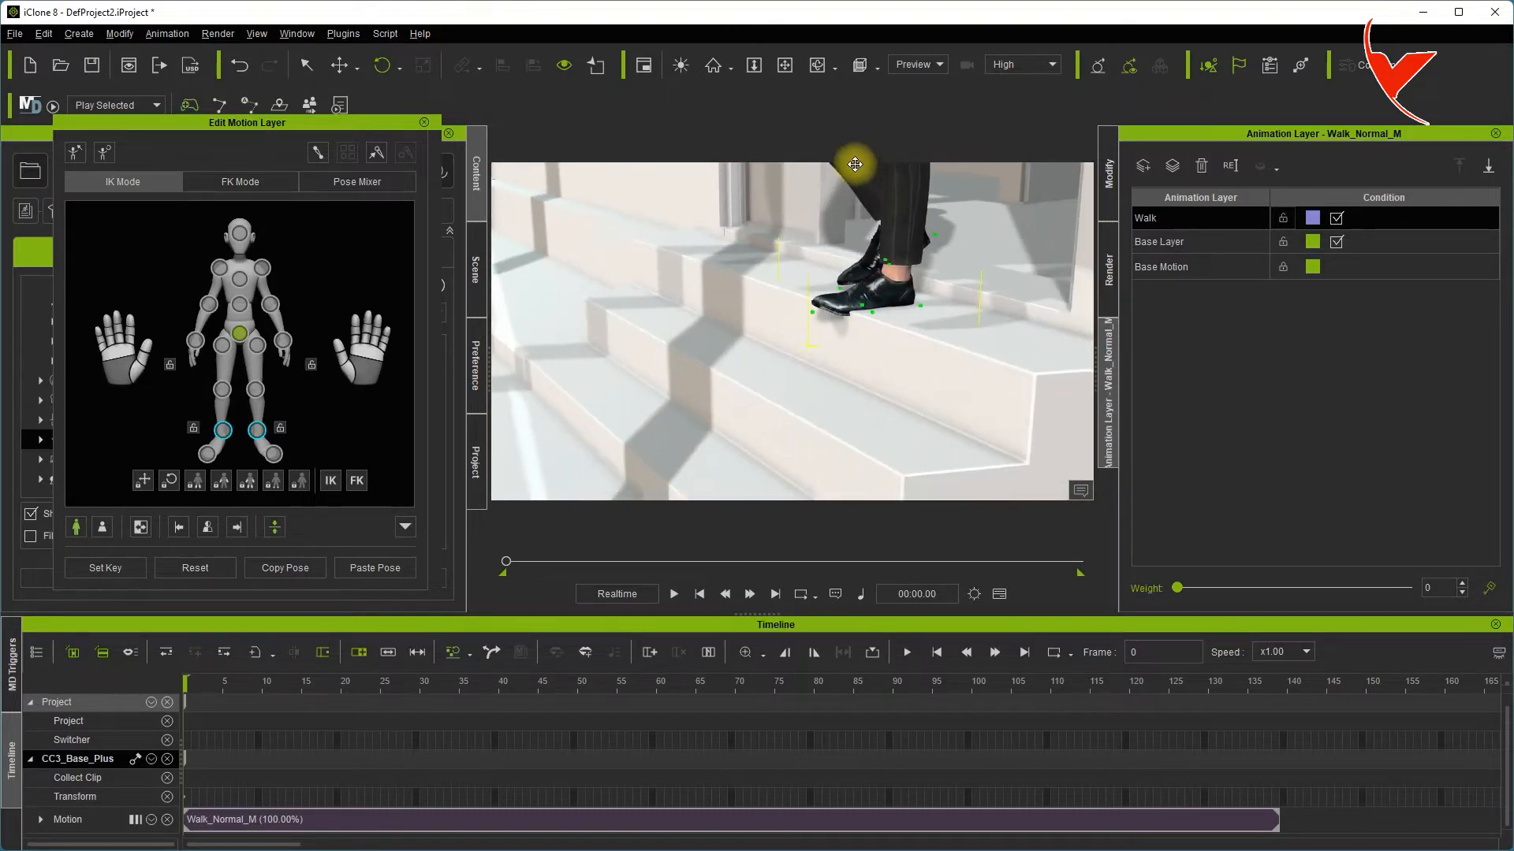
right_click_drag(954, 337, 915, 317, "alt")
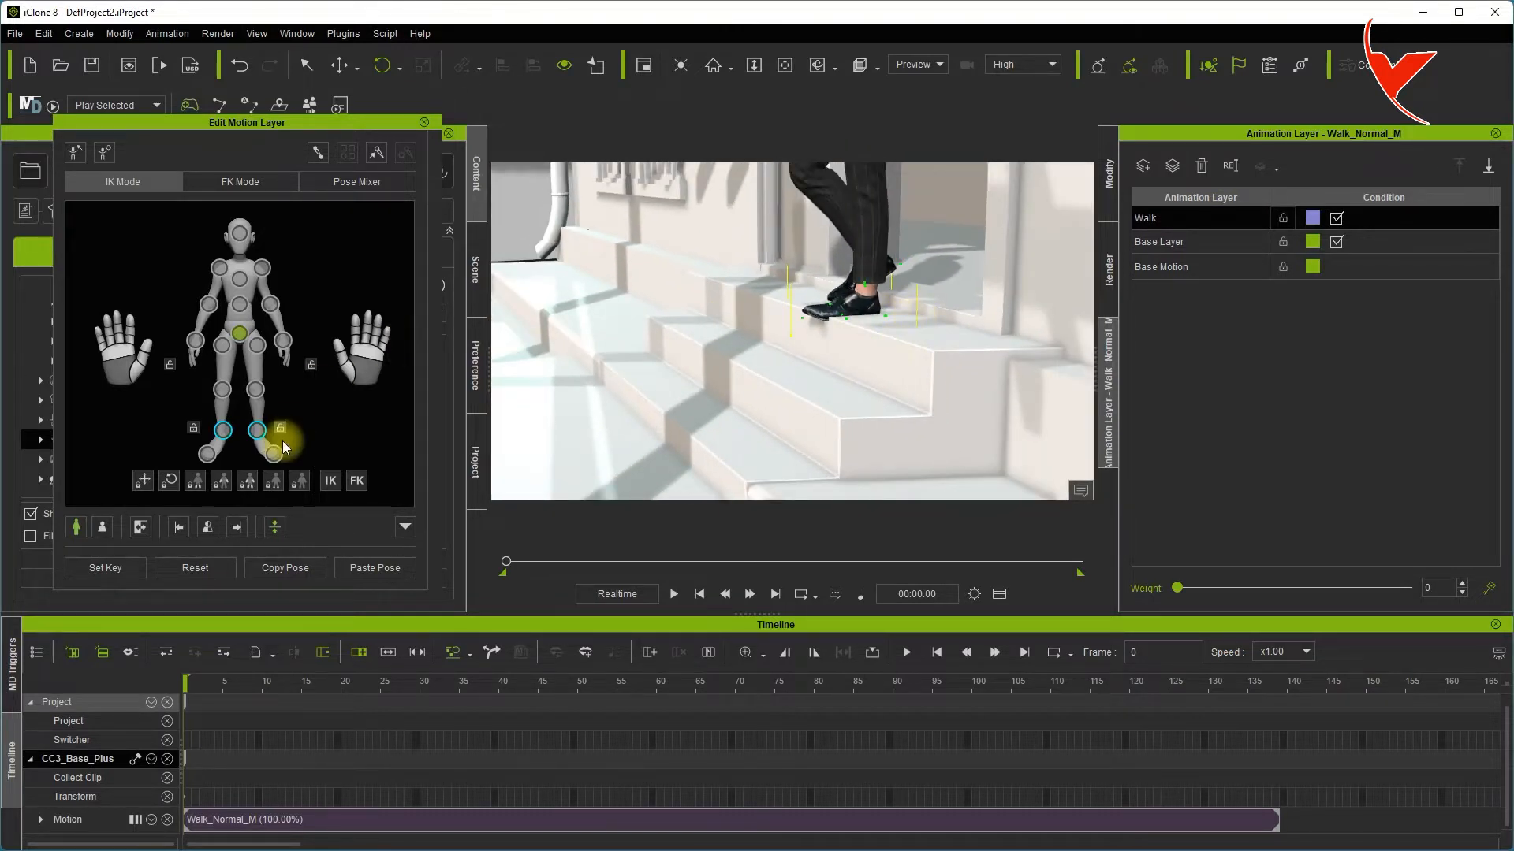
left_click(257, 430)
left_click(331, 65)
scroll(714, 274, "down", 3)
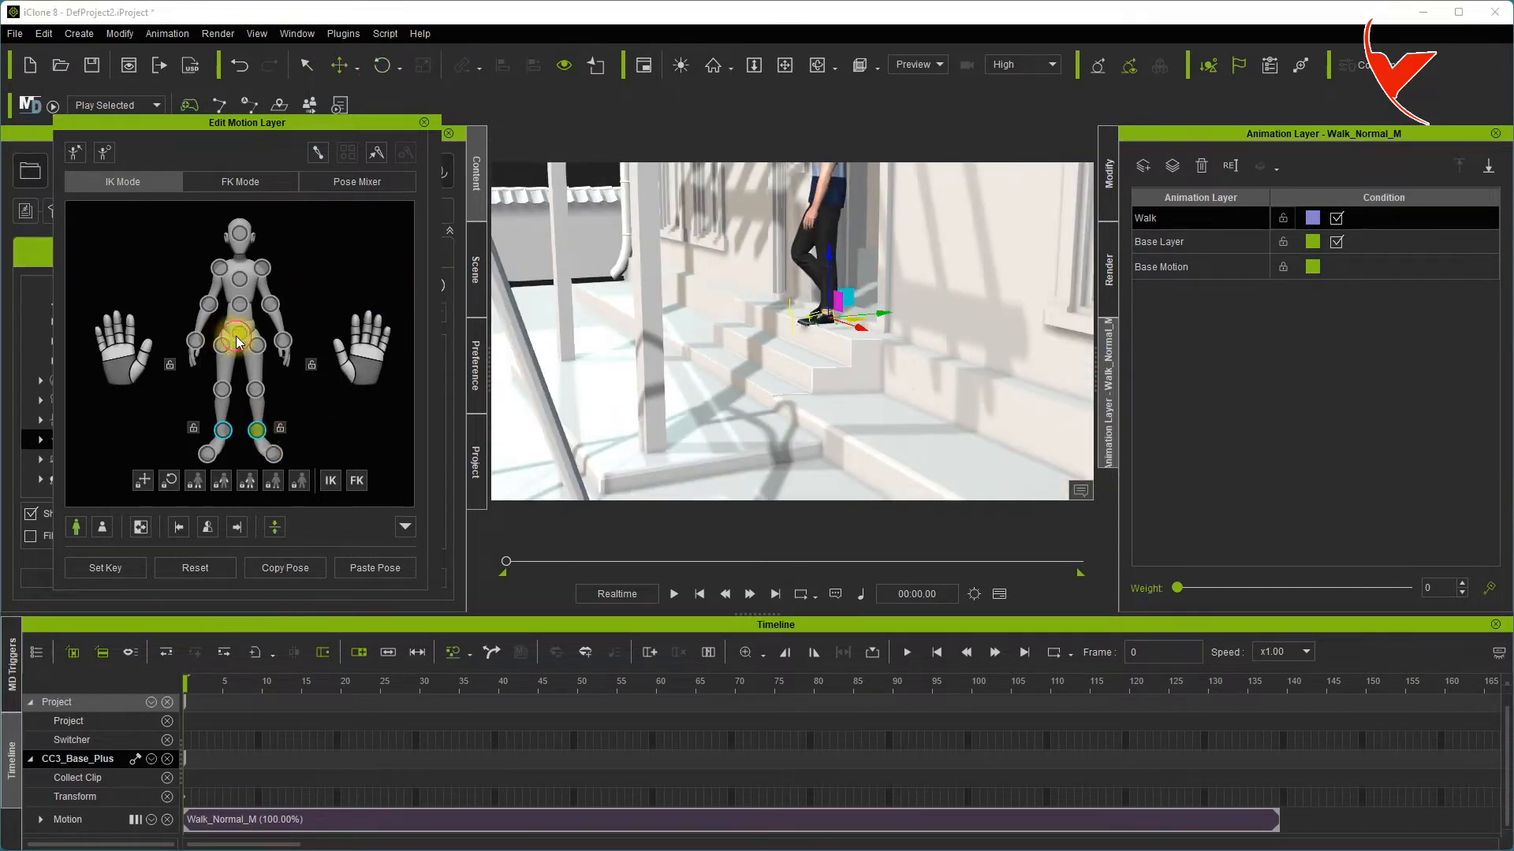
left_click(237, 341)
middle_click_drag(683, 242, 702, 333)
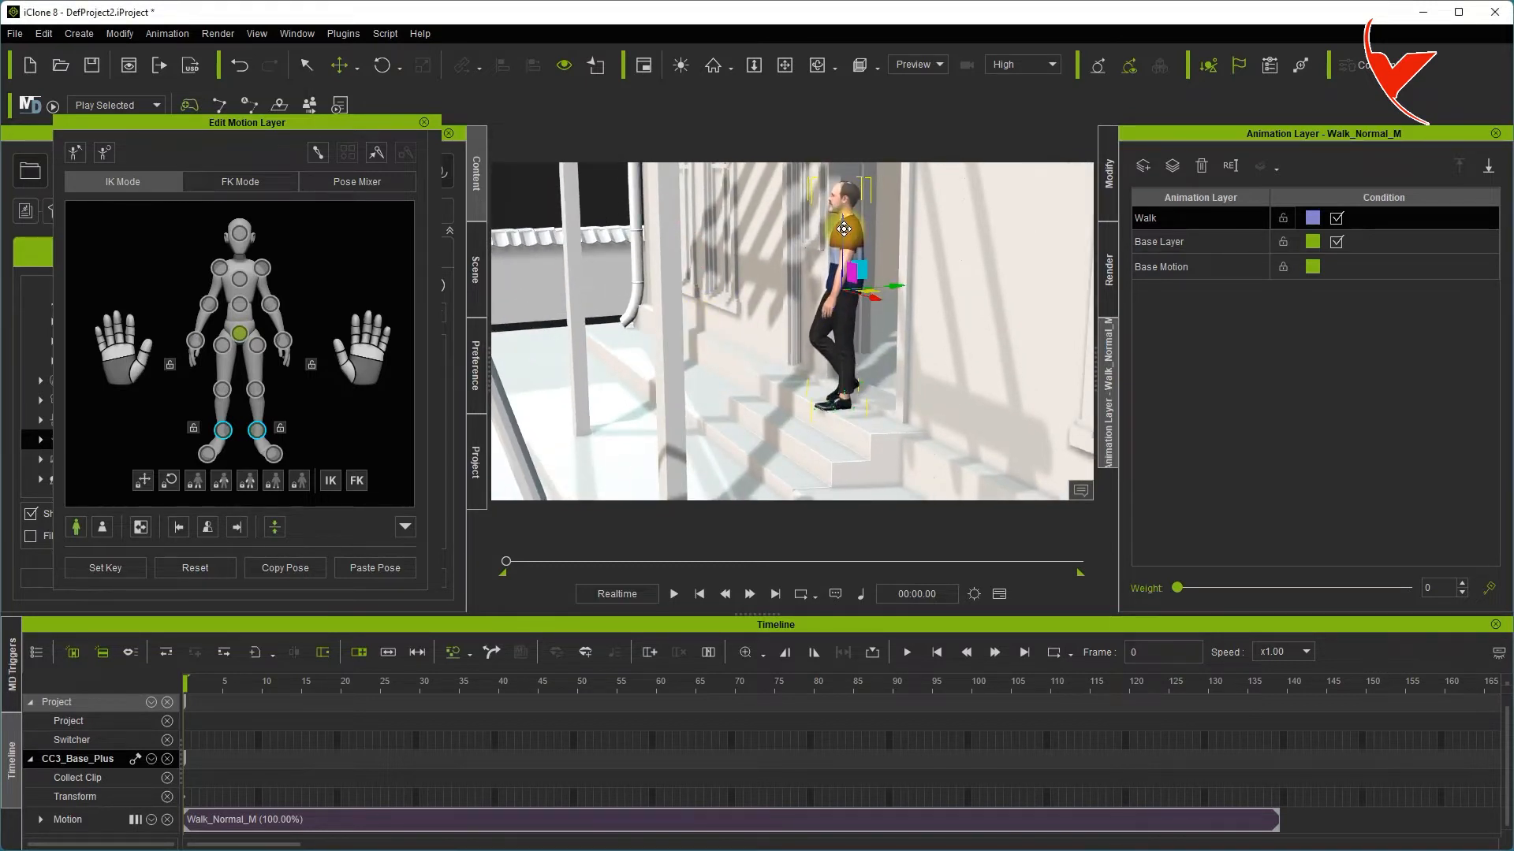
left_click(716, 378)
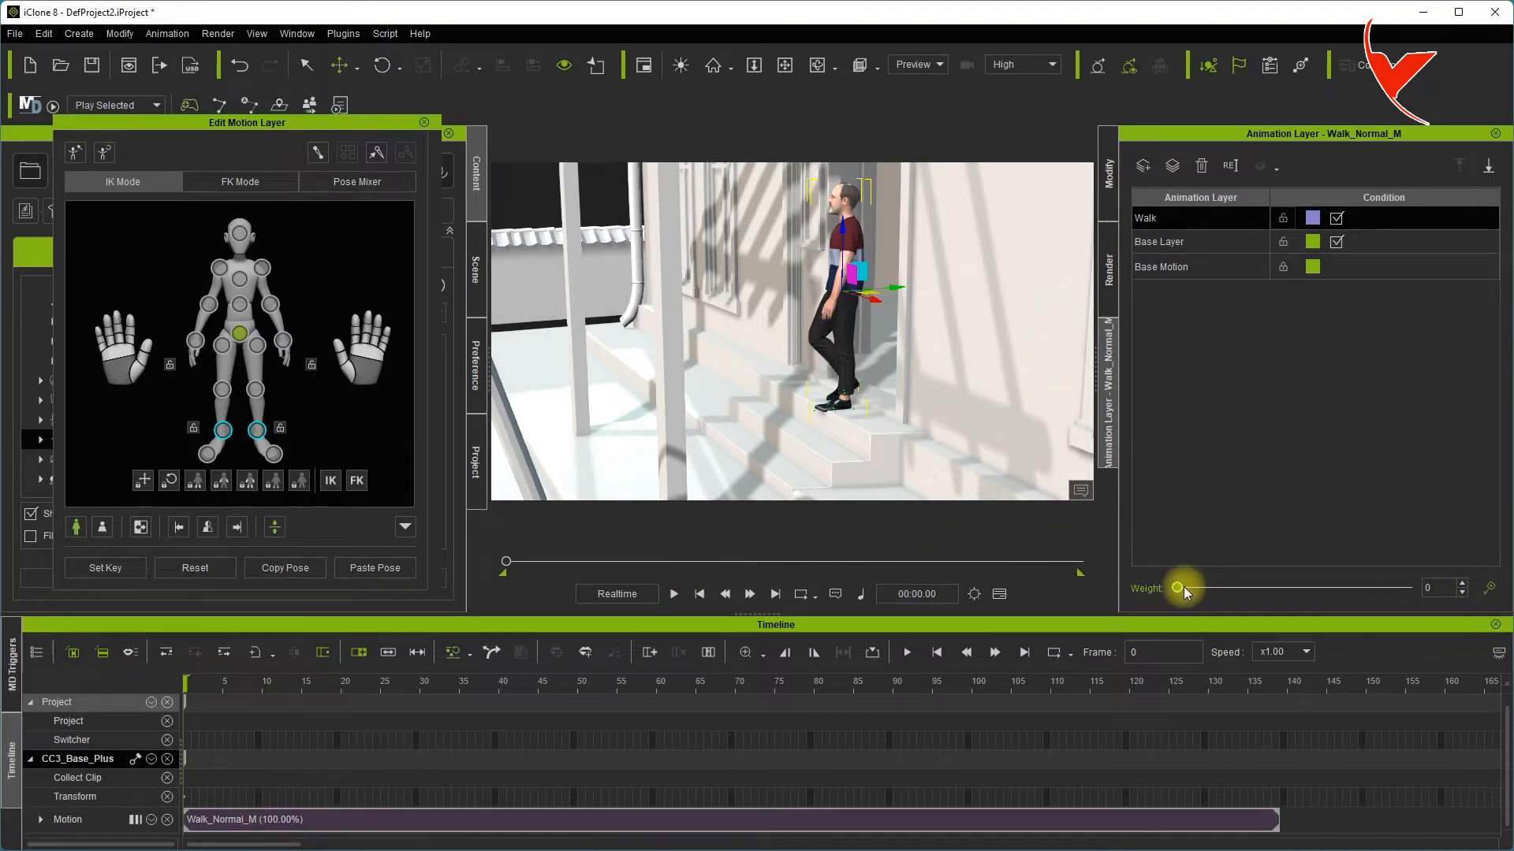
Add another animation layer above Walk and name it Body.
left_click(1142, 166)
double_click(1211, 210)
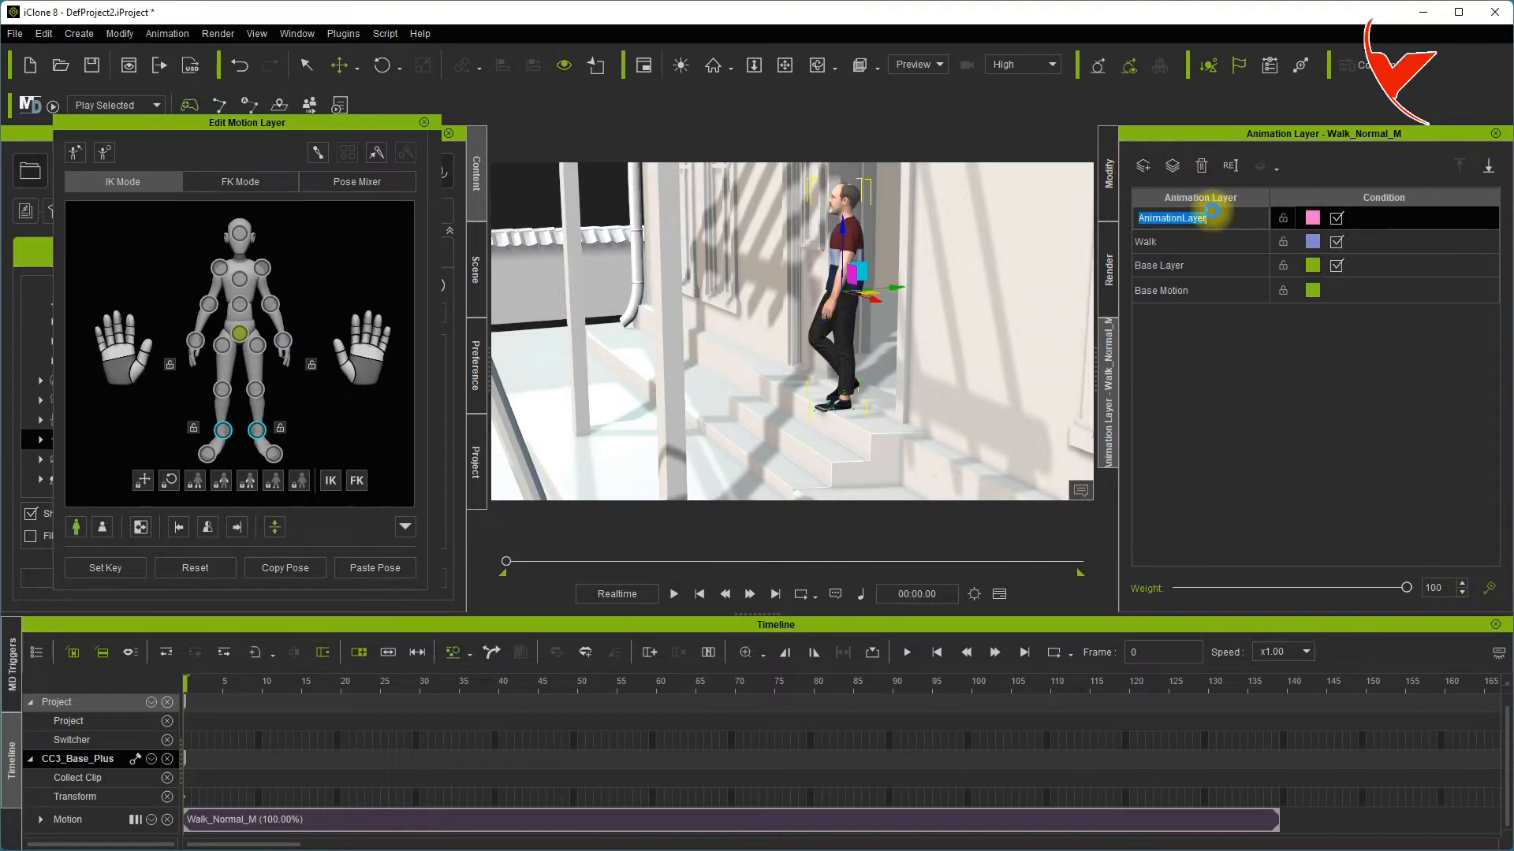
type("Body")
key("Return")
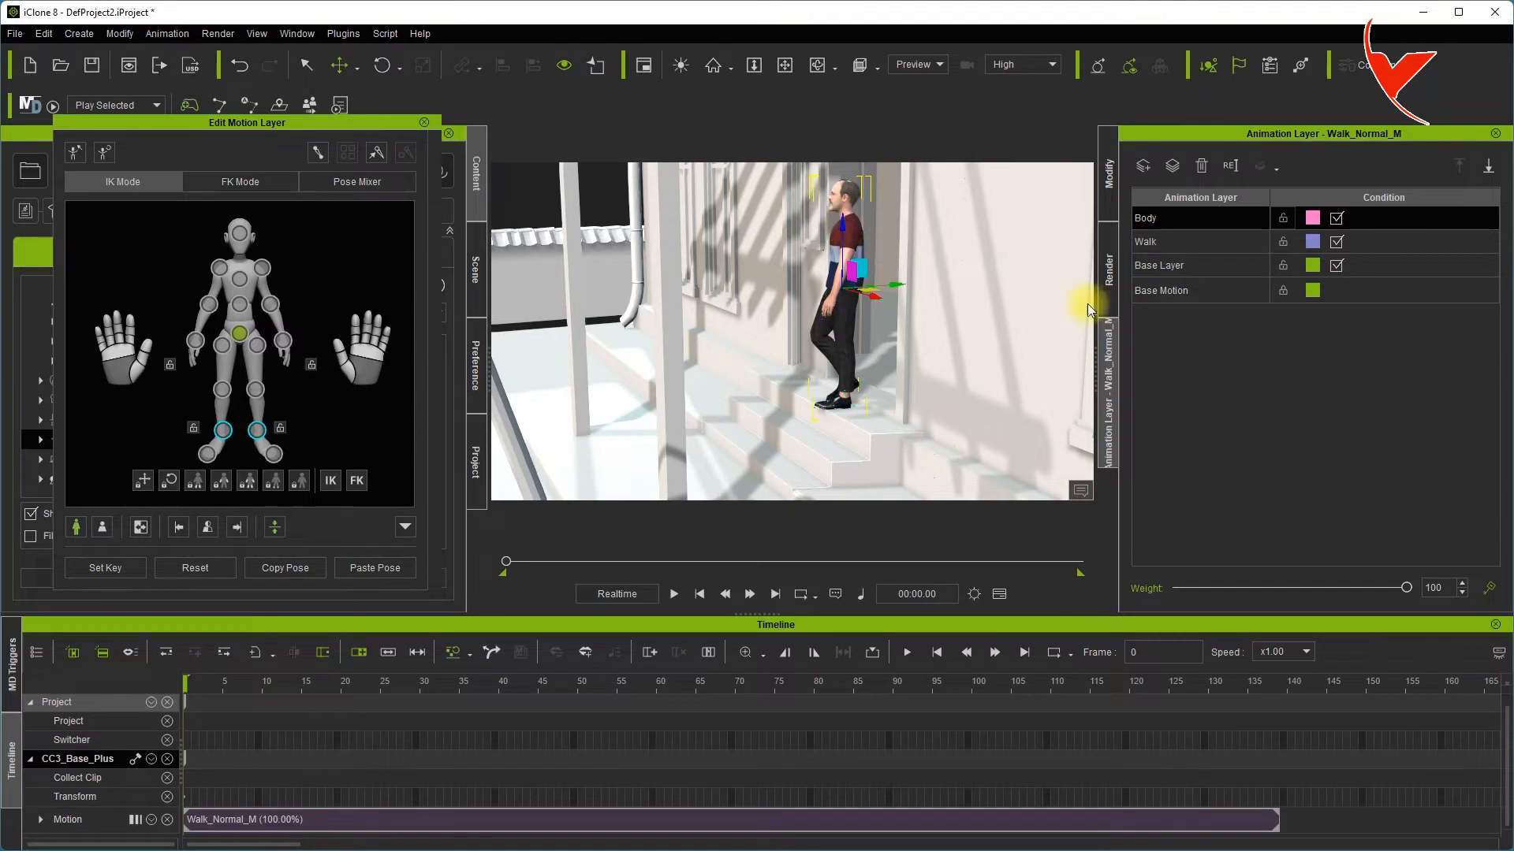
Switch to the Walk layer and select the right foot's IK control at frame 20.
left_click(1163, 244)
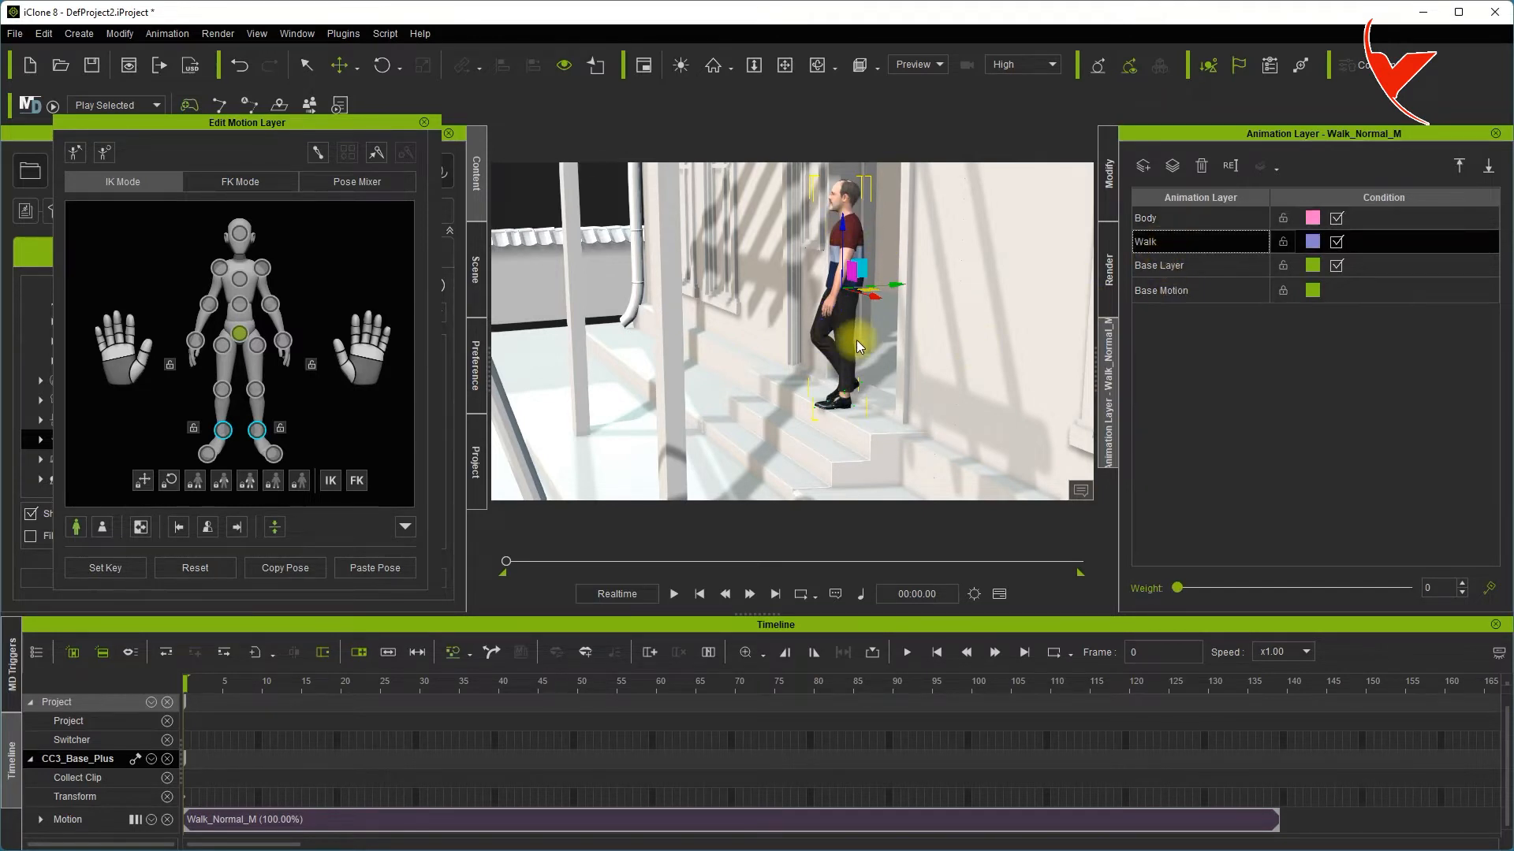
scroll(856, 340, "up", 5)
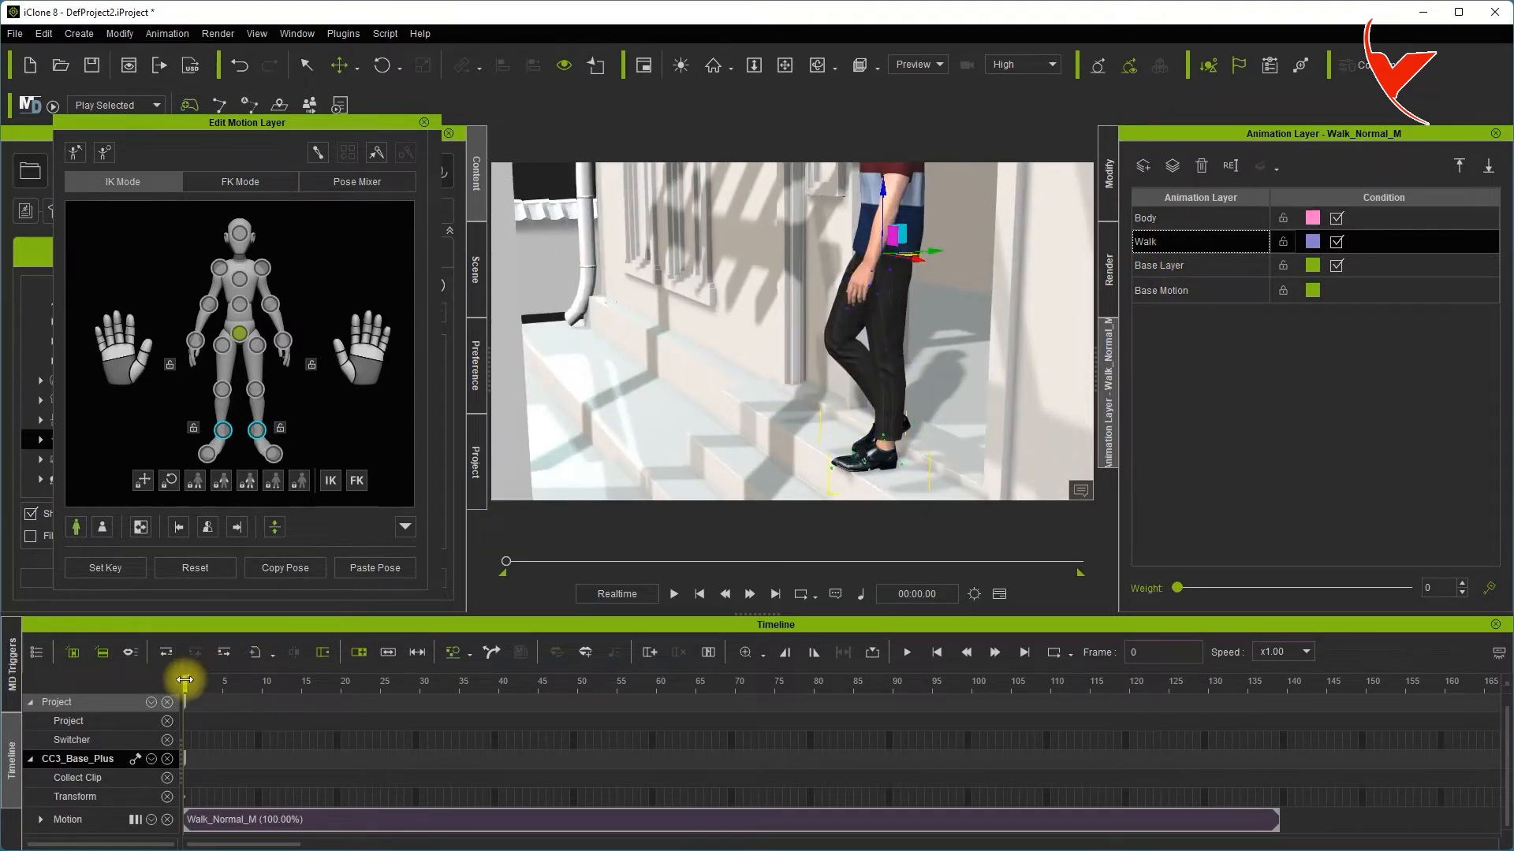
left_click_drag(190, 687, 441, 703)
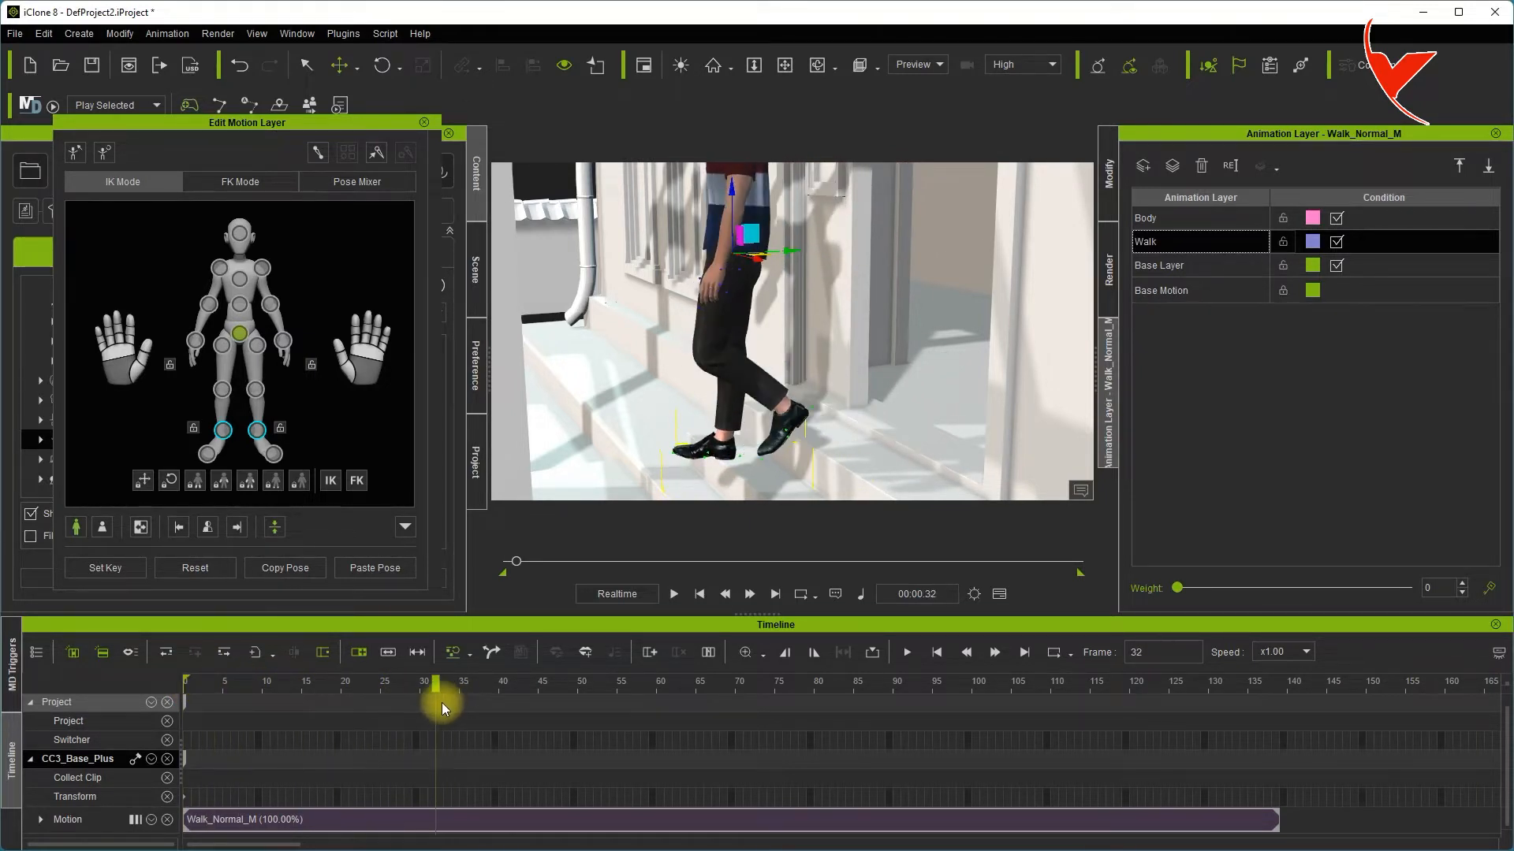
right_click_drag(592, 421, 663, 339)
left_click_drag(435, 680, 343, 673)
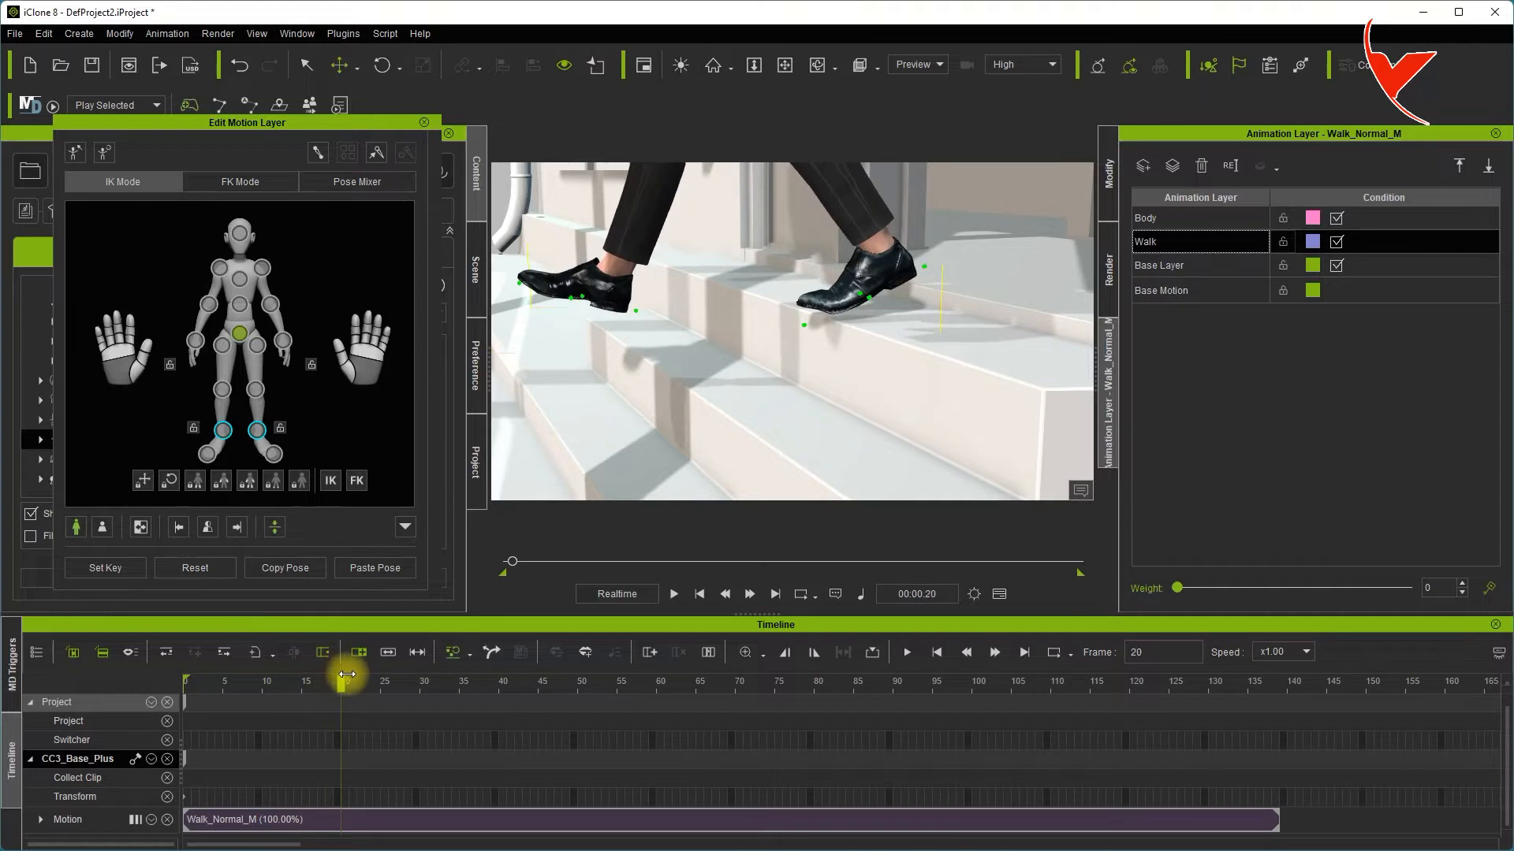
middle_click_drag(627, 359, 689, 398)
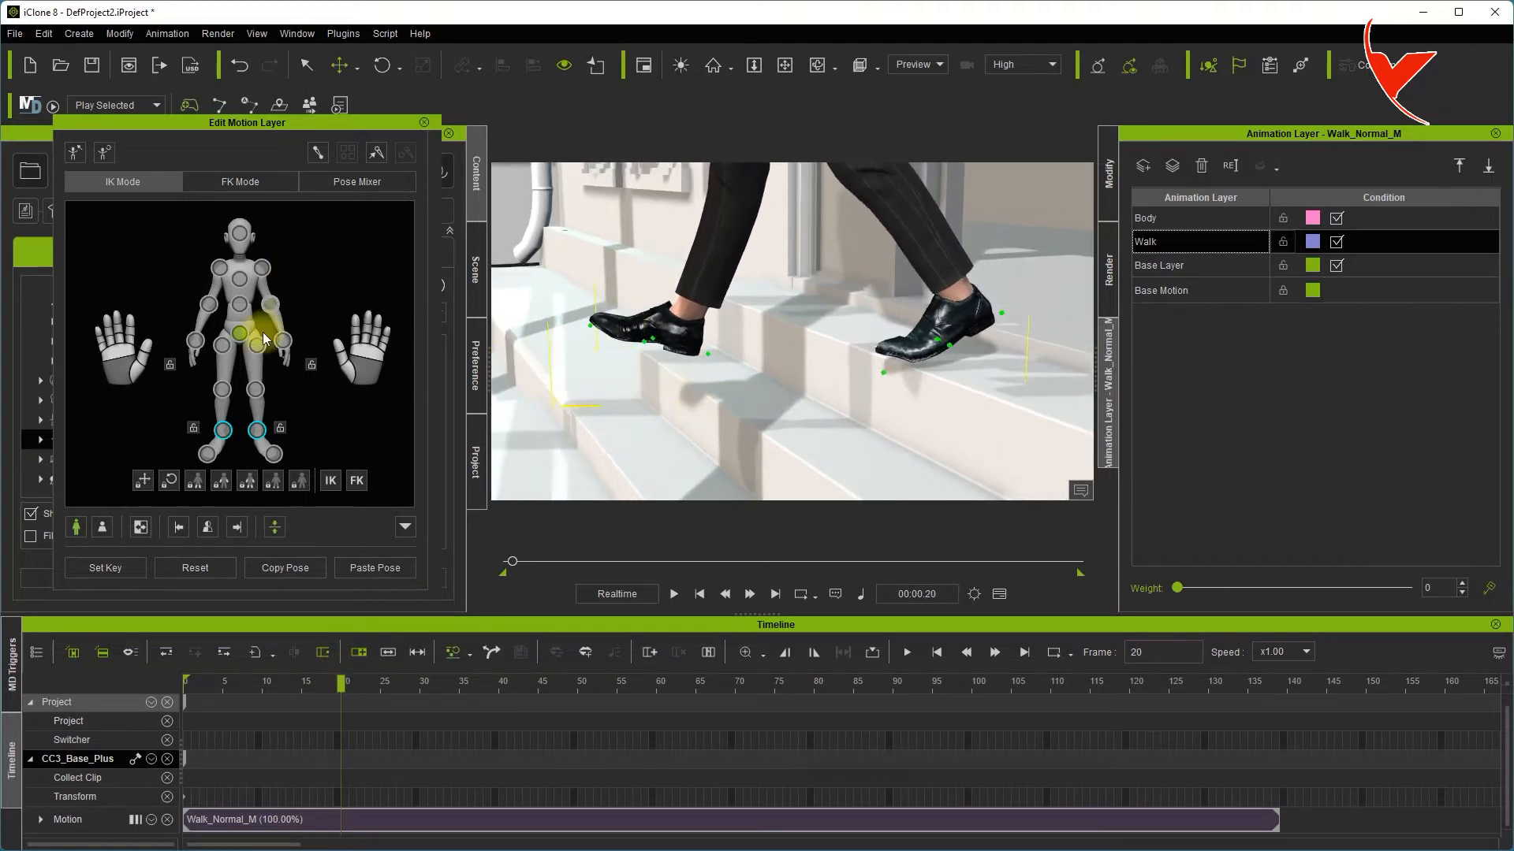
left_click(257, 432)
left_click(223, 430)
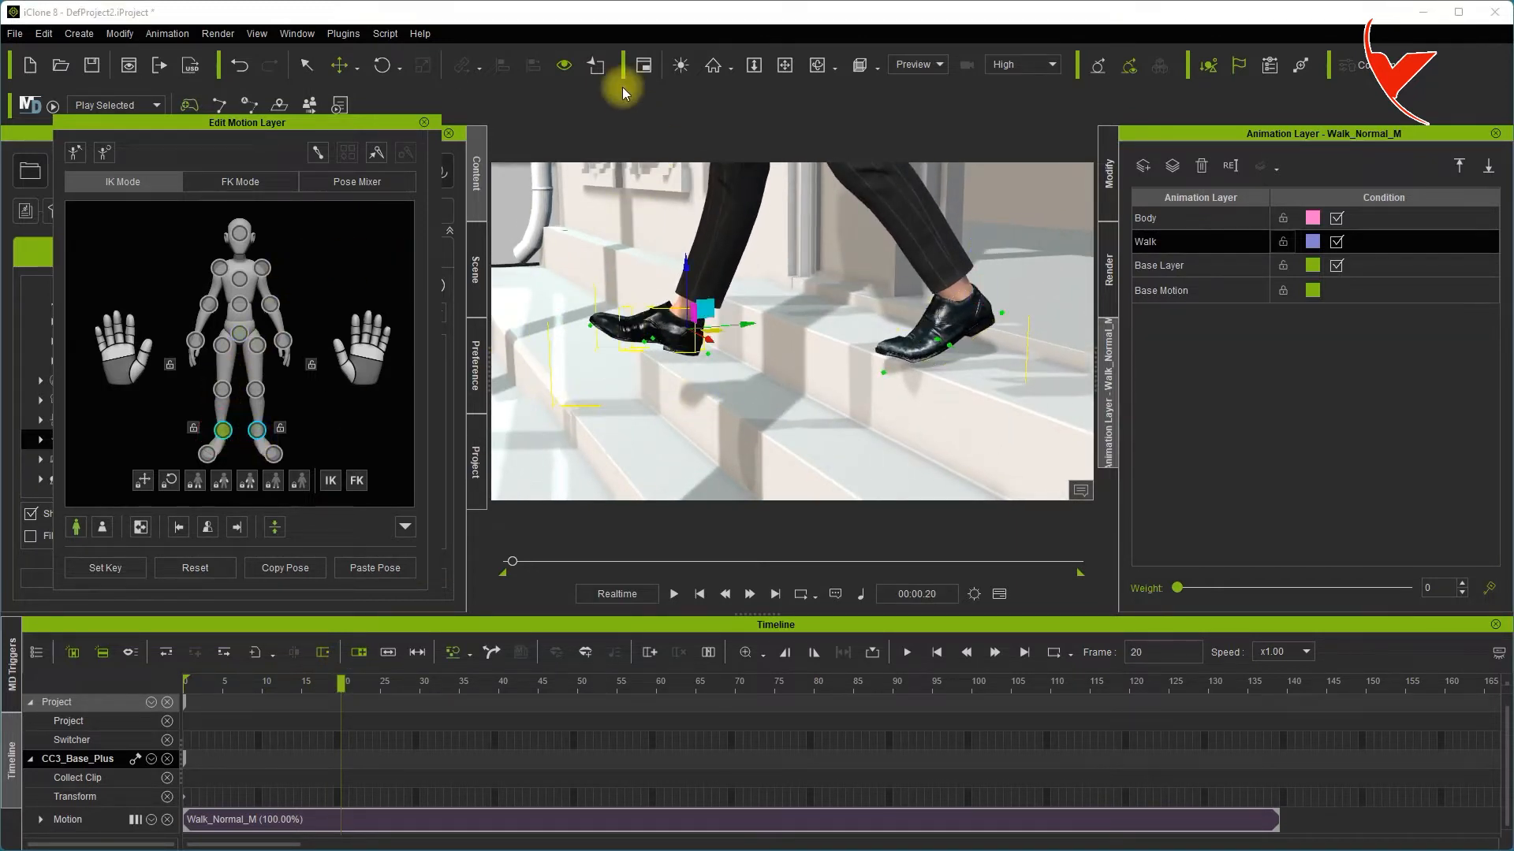
Set the Walk layer's weight to 100 and lower the avatar's right foot onto the stair below at frame 20.
left_click_drag(684, 274, 667, 411)
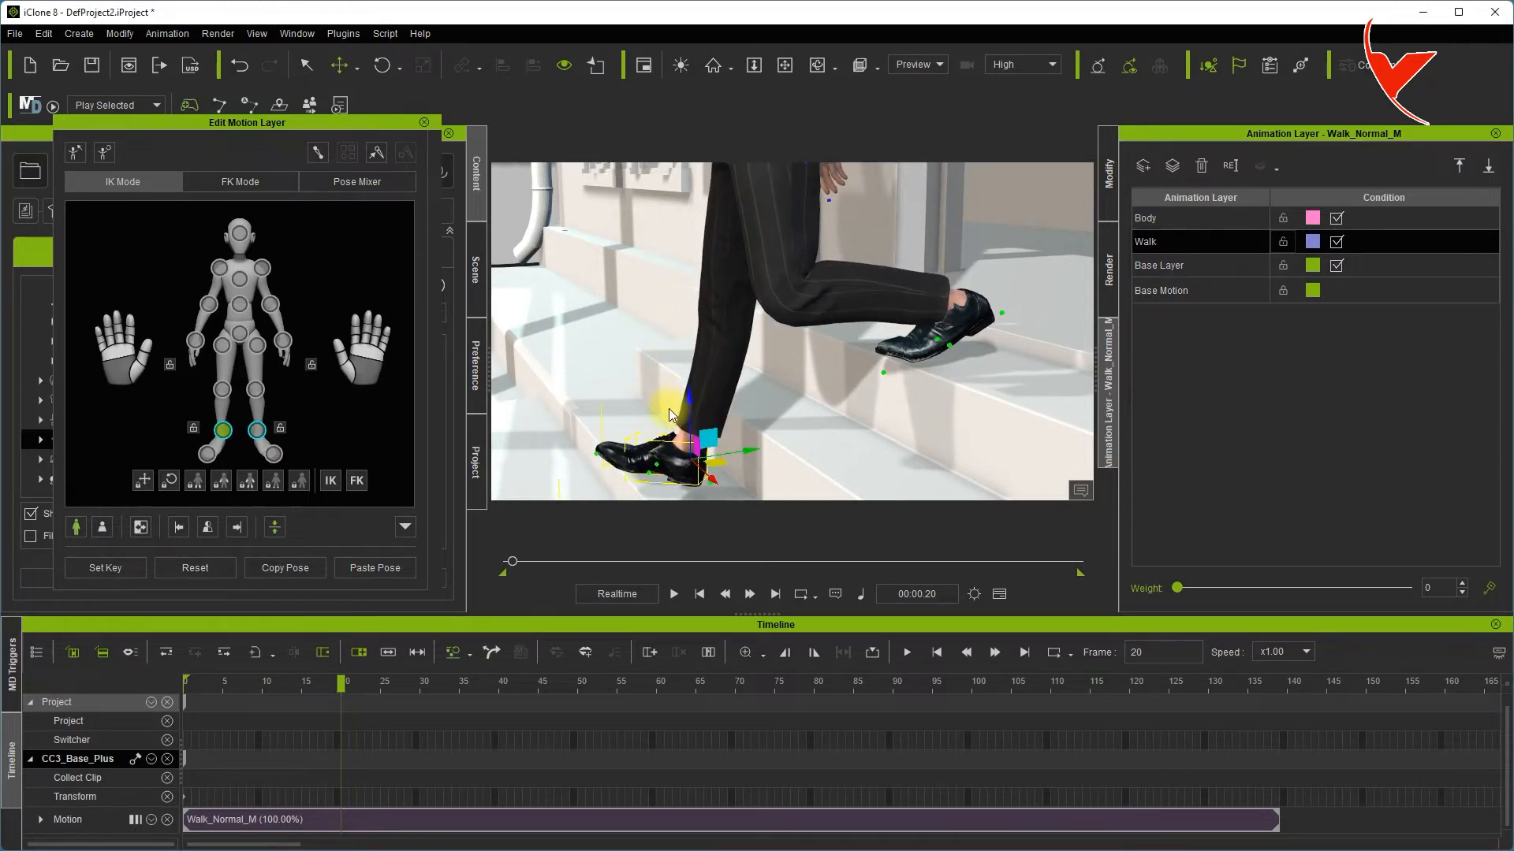
key("ctrl+z")
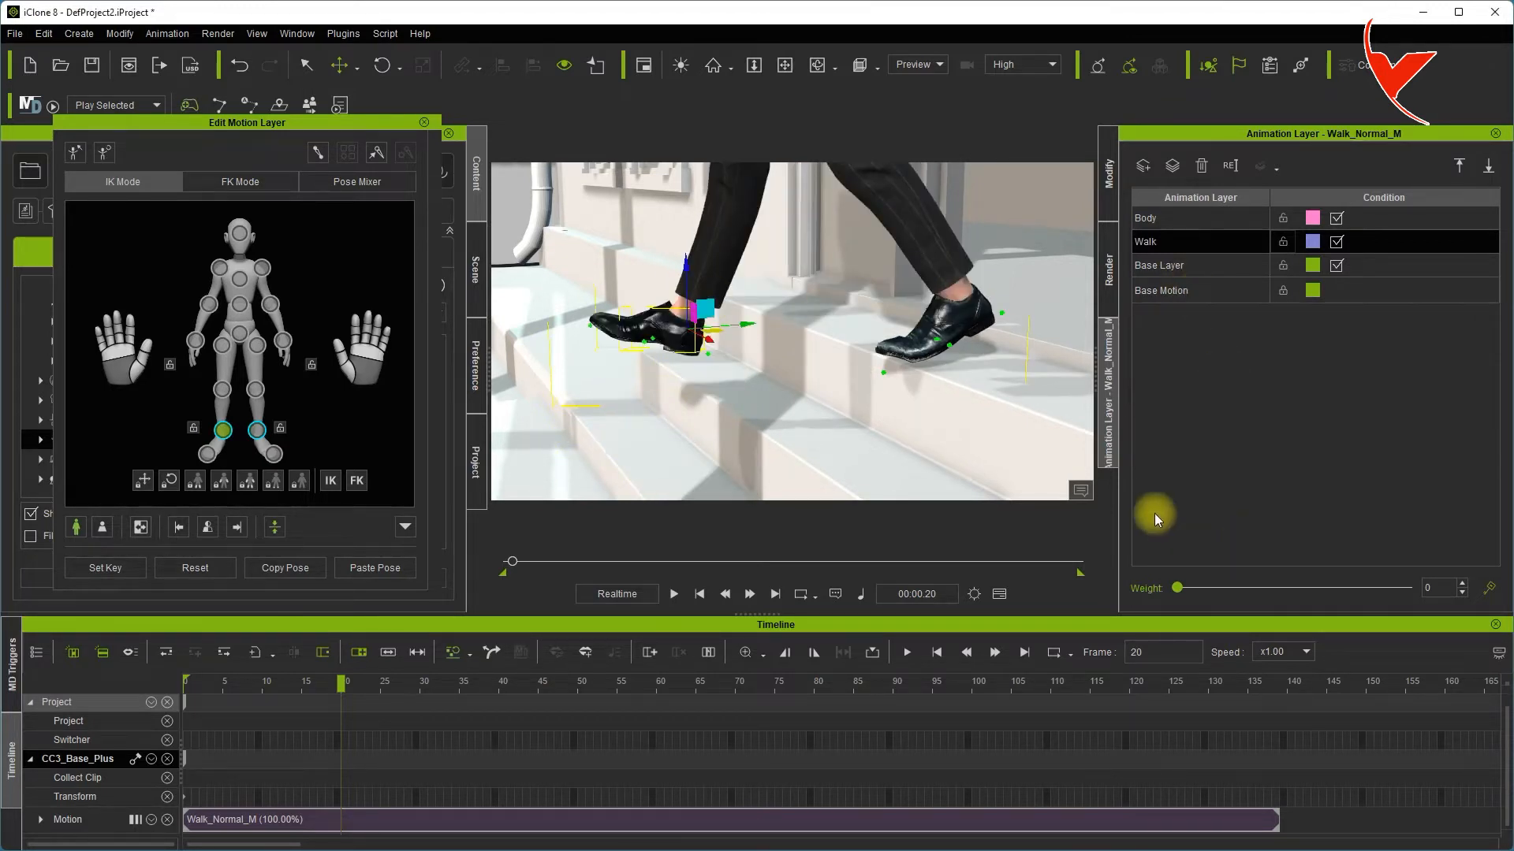
left_click_drag(1175, 587, 1410, 587)
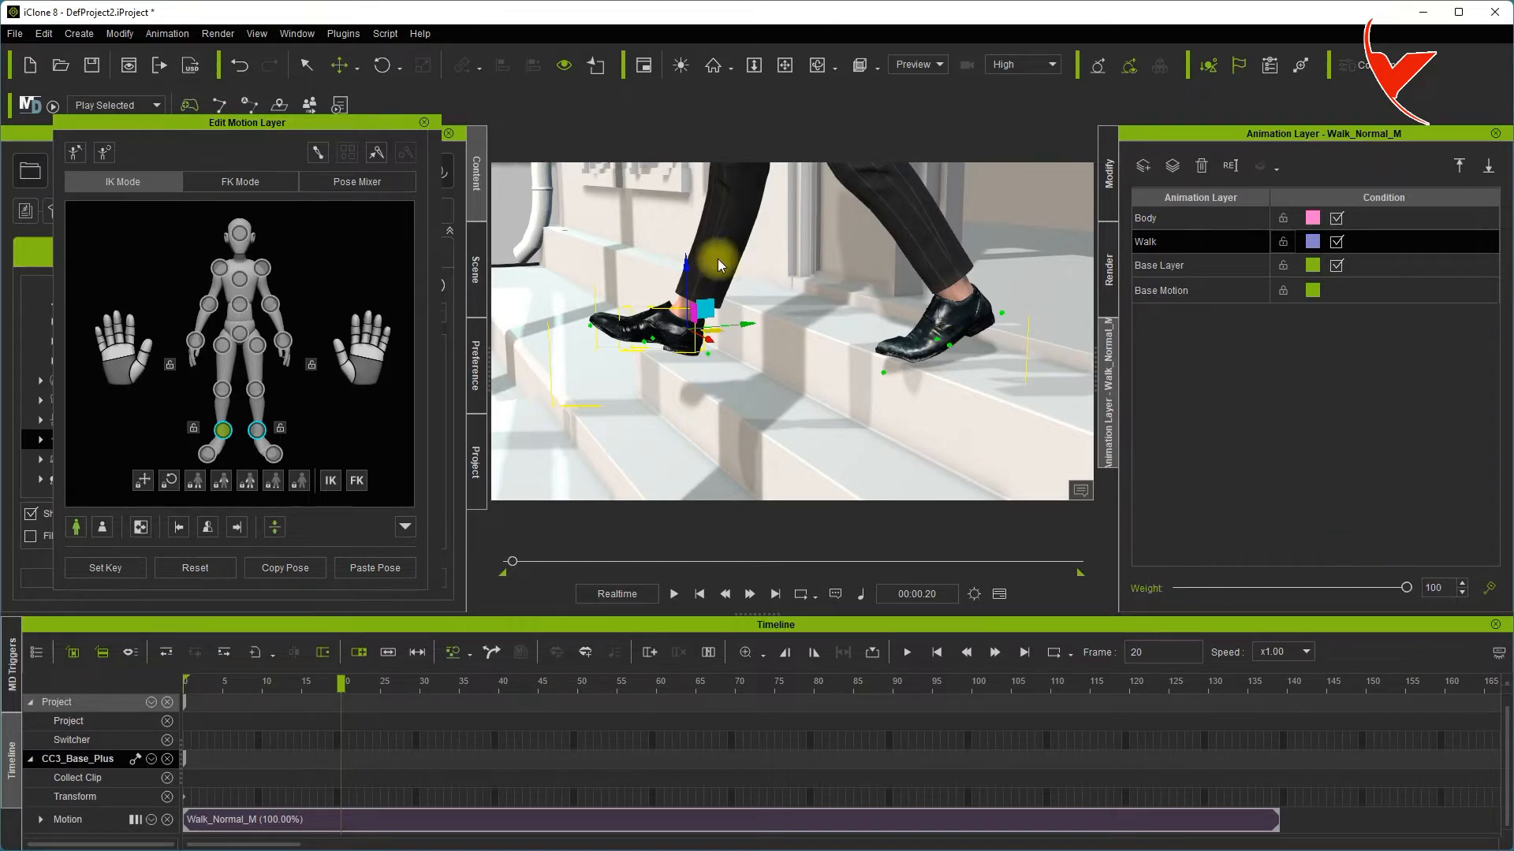
left_click_drag(689, 265, 684, 403)
key("f")
left_click_drag(792, 265, 791, 286)
right_click_drag(953, 284, 473, 369)
scroll(683, 331, "down", 6)
scroll(723, 345, "up", 5)
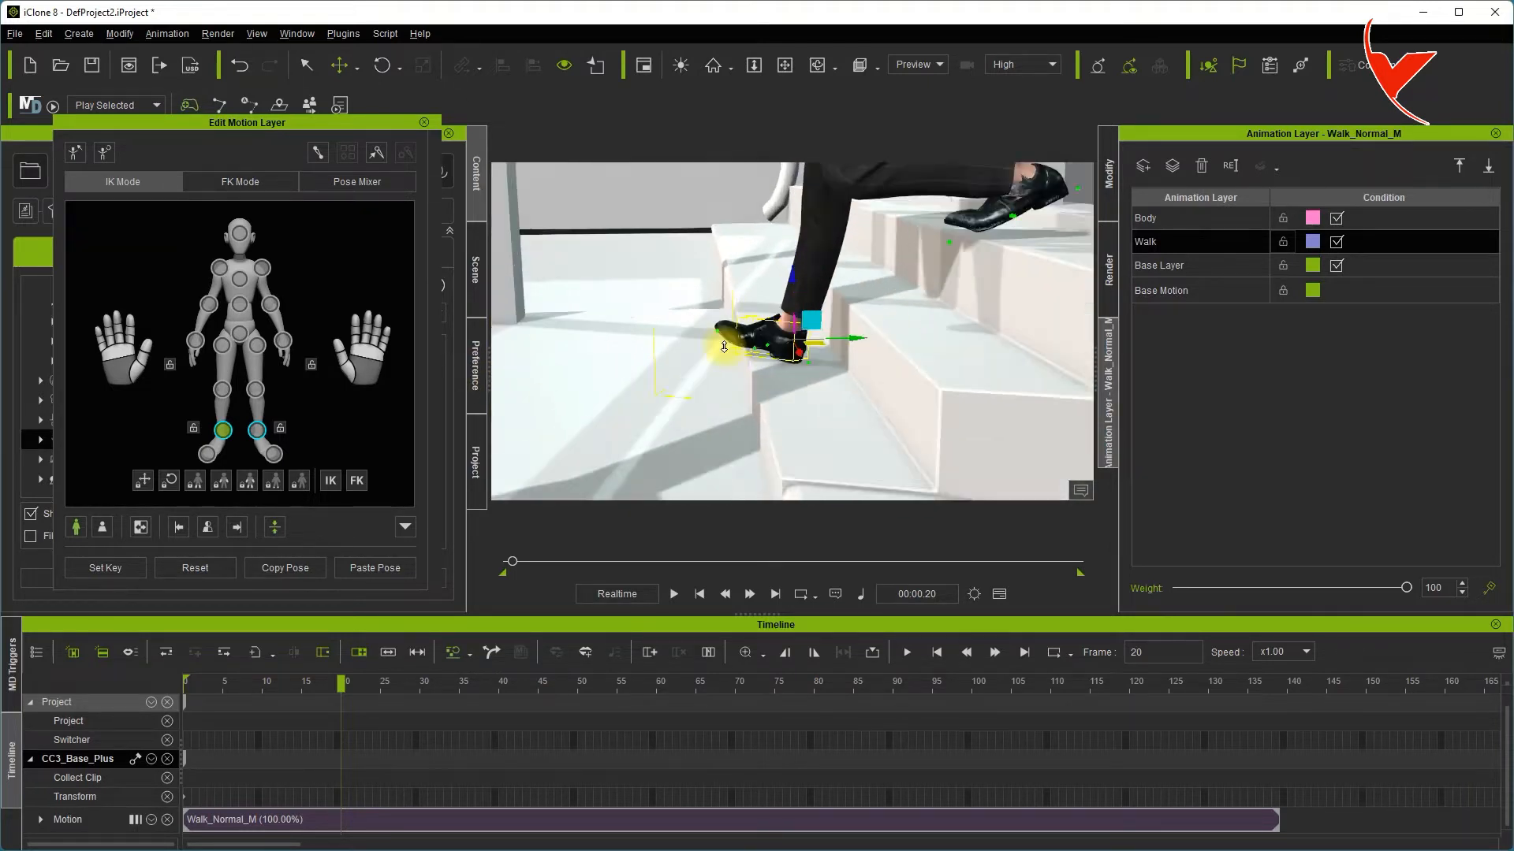
At frame 53, lower the avatar's left foot so its heel meets the porch floor at the bottom of the stairs.
left_click_drag(342, 684, 653, 682)
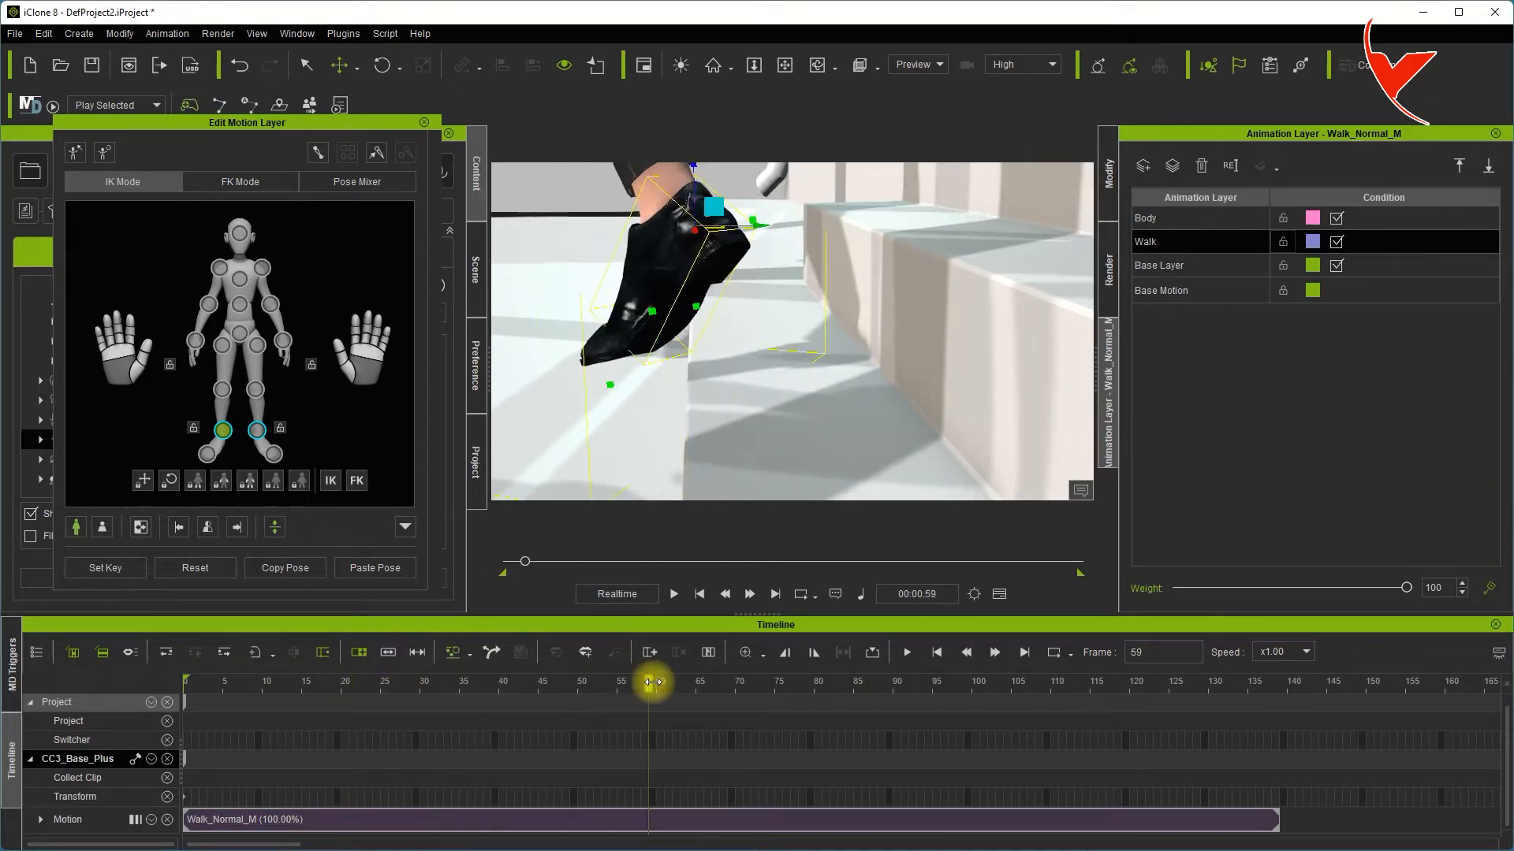
mouse_move(665, 399)
right_mouse_down()
mouse_move(911, 424)
mouse_move(679, 419)
mouse_move(644, 395)
right_mouse_up()
scroll(910, 424, "down", 3)
scroll(644, 395, "down", 4)
right_click_drag(651, 331, 726, 341, "alt")
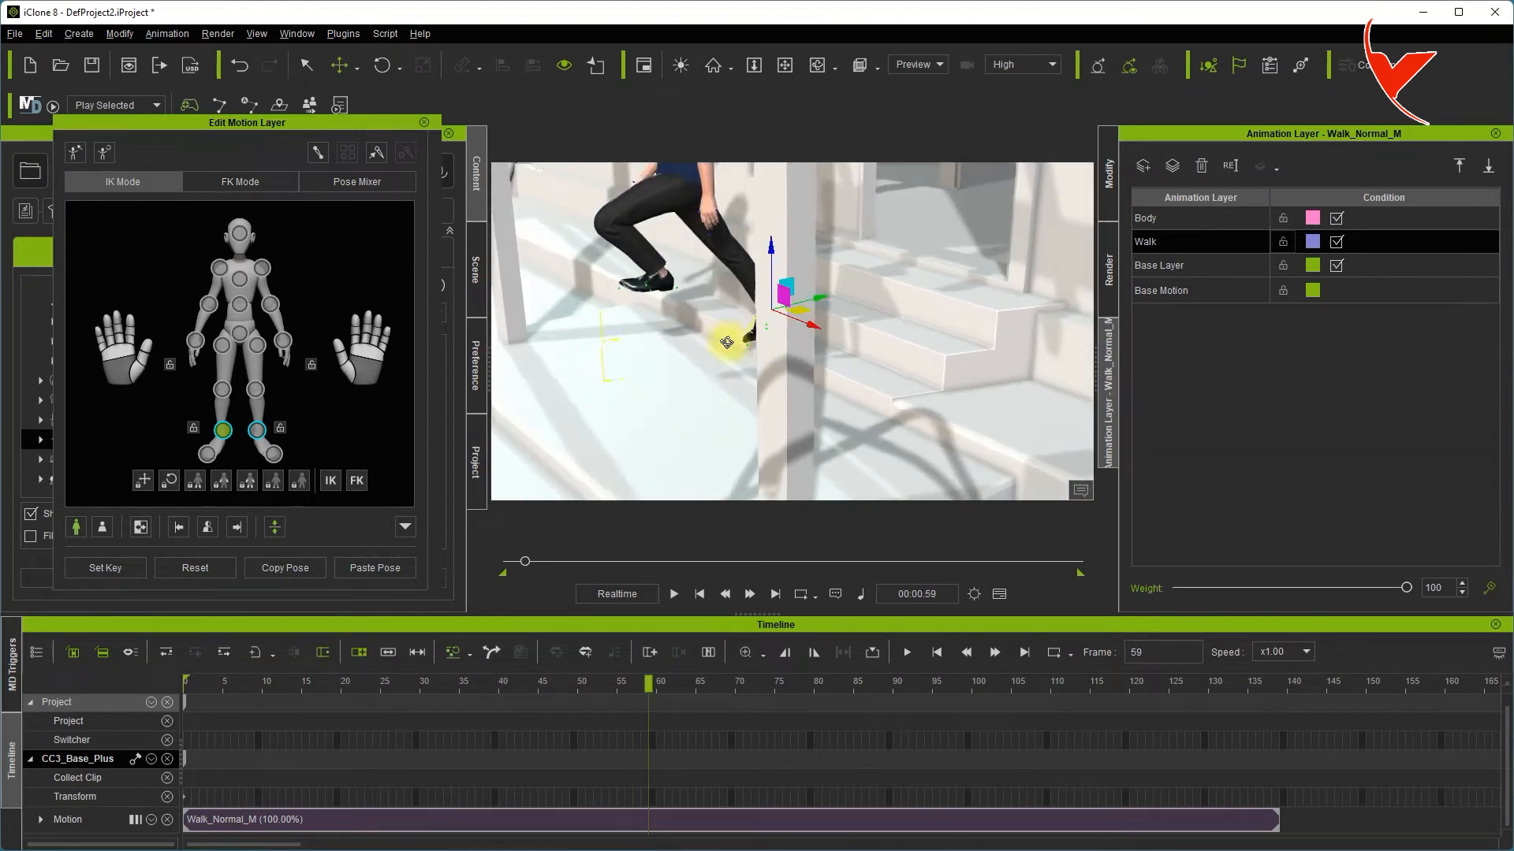
left_click_drag(661, 303, 686, 305, "alt")
left_click_drag(646, 688, 603, 693)
left_click(335, 384)
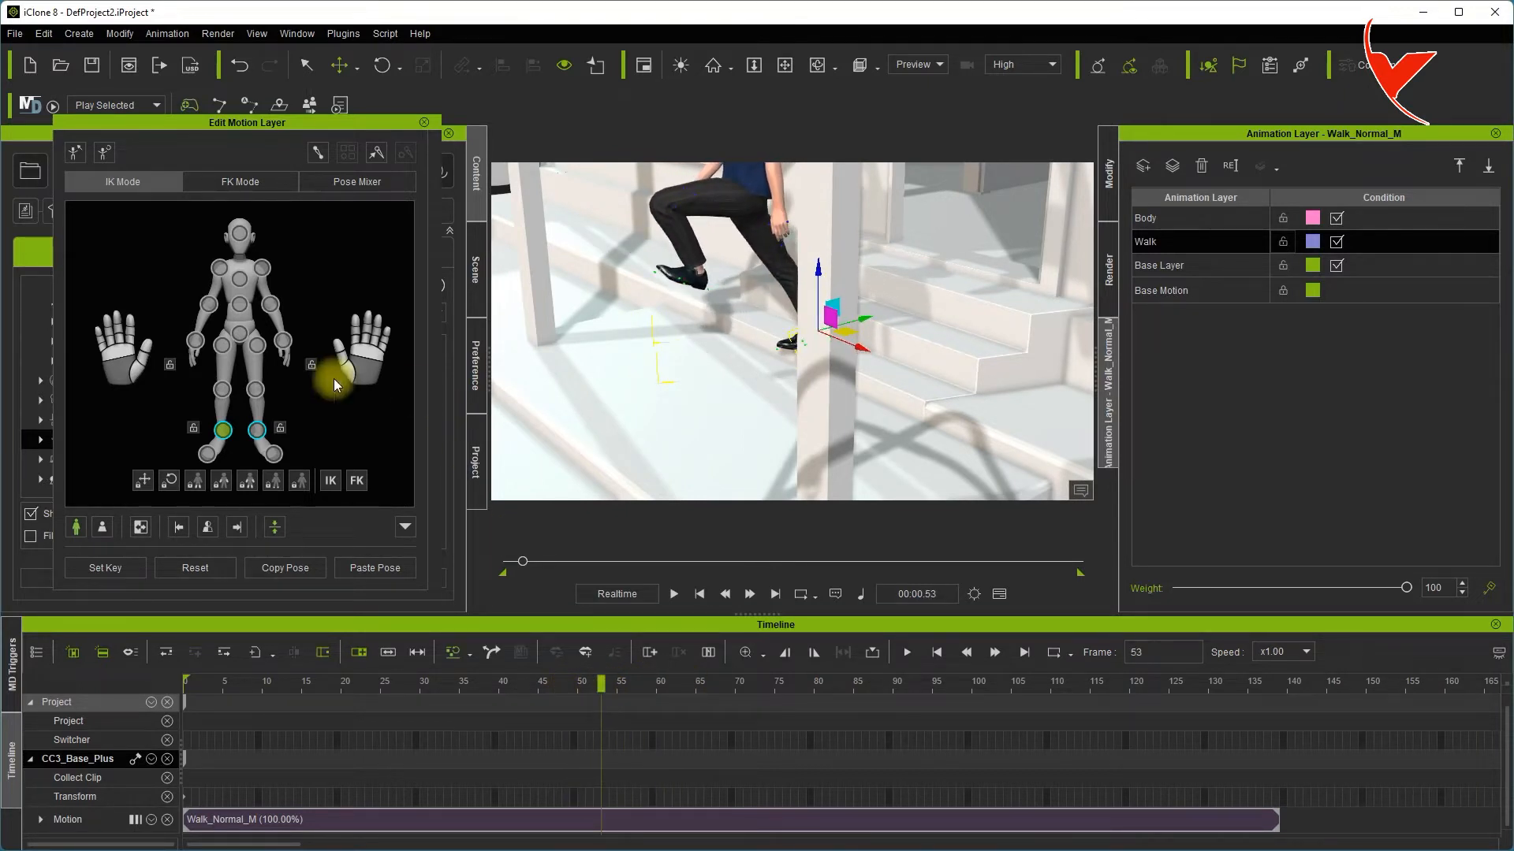
left_click(254, 431)
left_click_drag(698, 211, 683, 307)
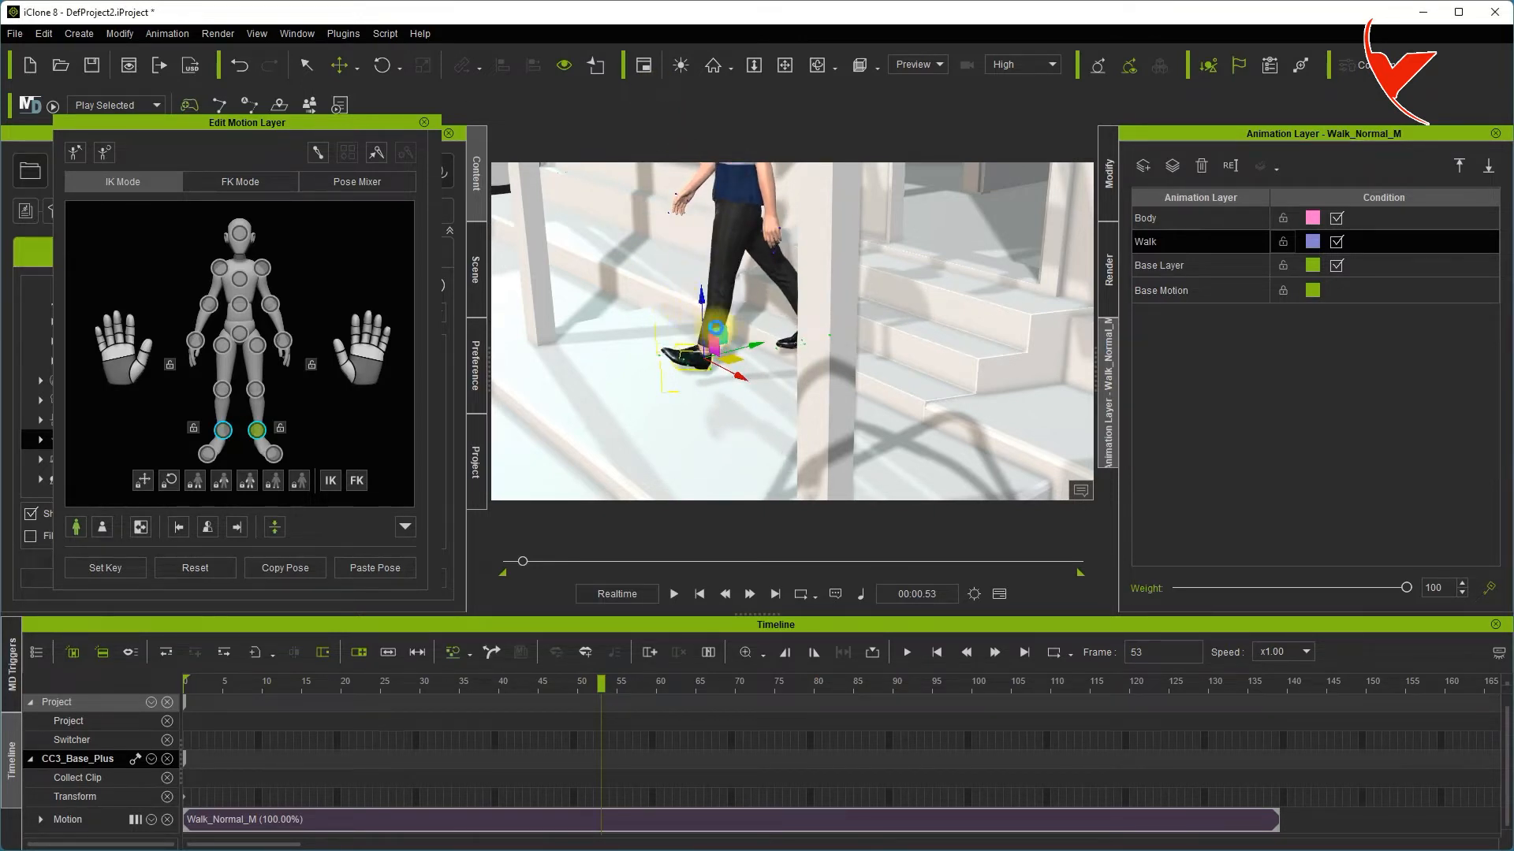
key("f")
left_click_drag(792, 270, 783, 323)
right_click_drag(858, 336, 511, 393)
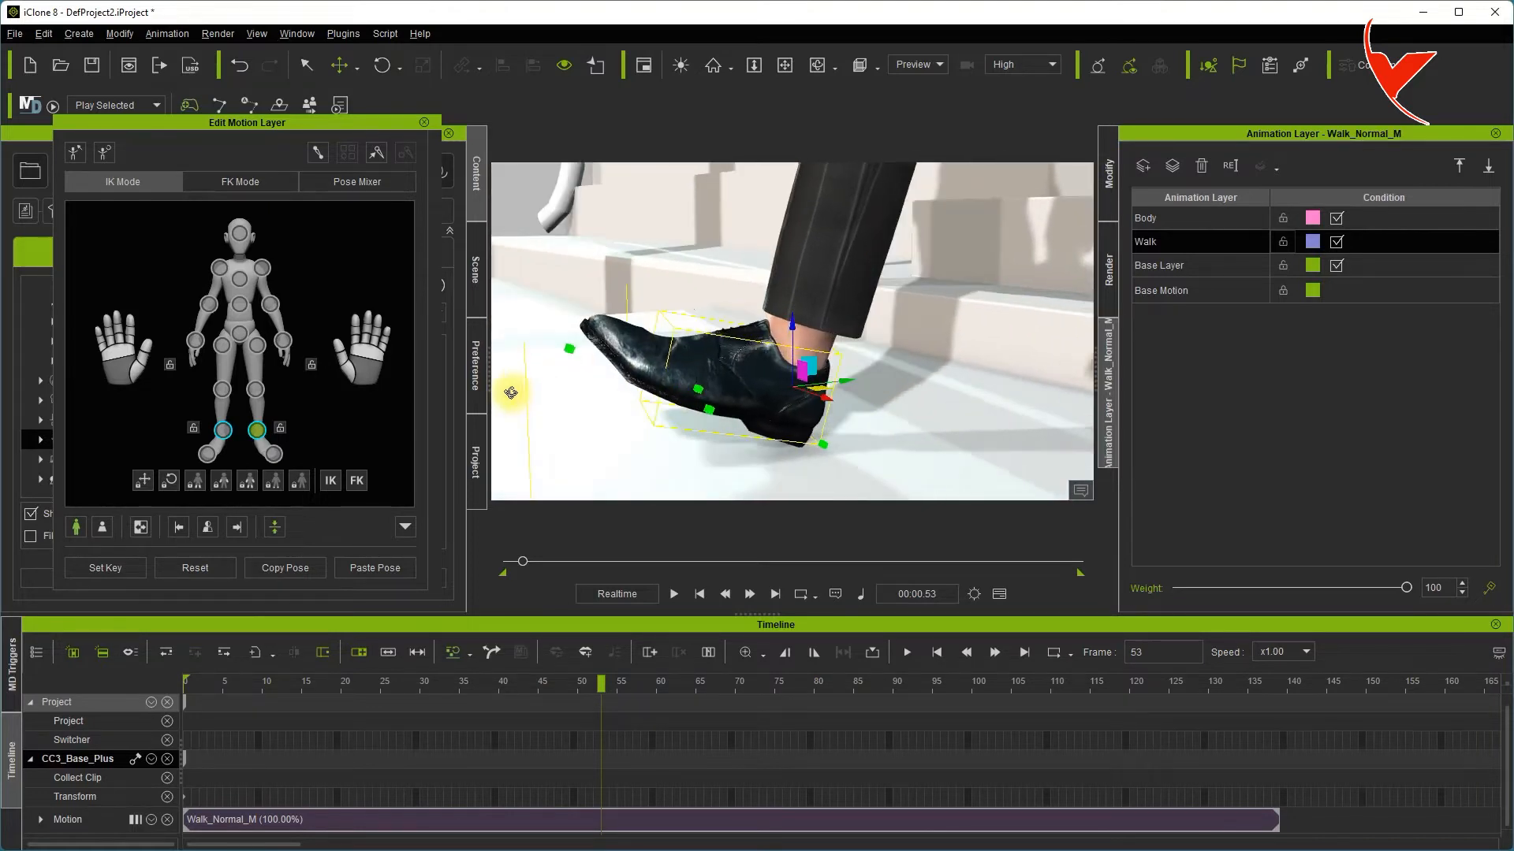
At frame 63, raise the left foot slightly so its sole rests on the porch floor.
left_click_drag(601, 683, 681, 691)
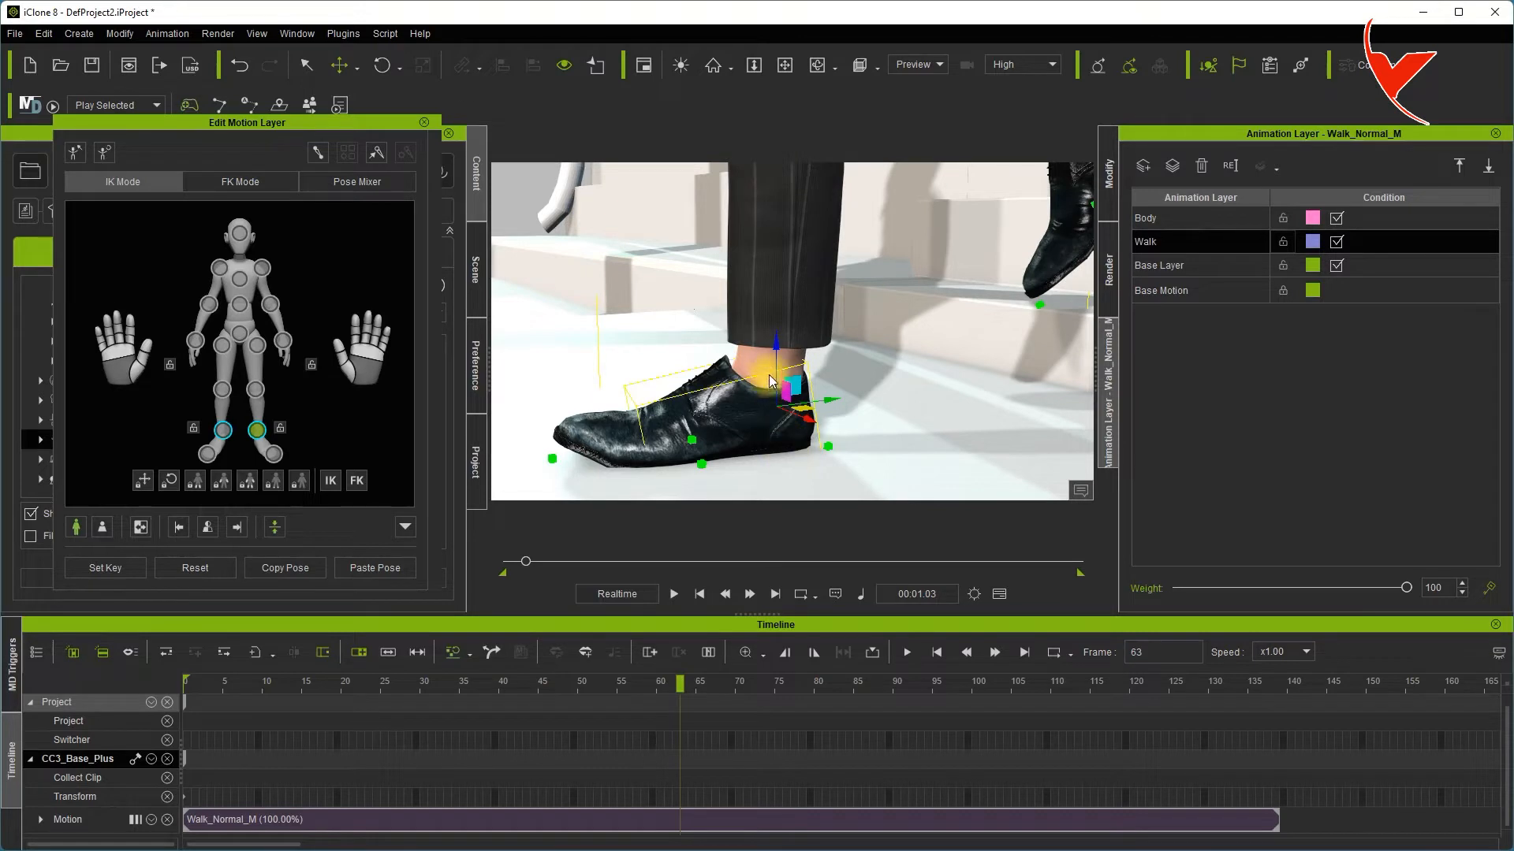
left_click_drag(775, 343, 781, 337)
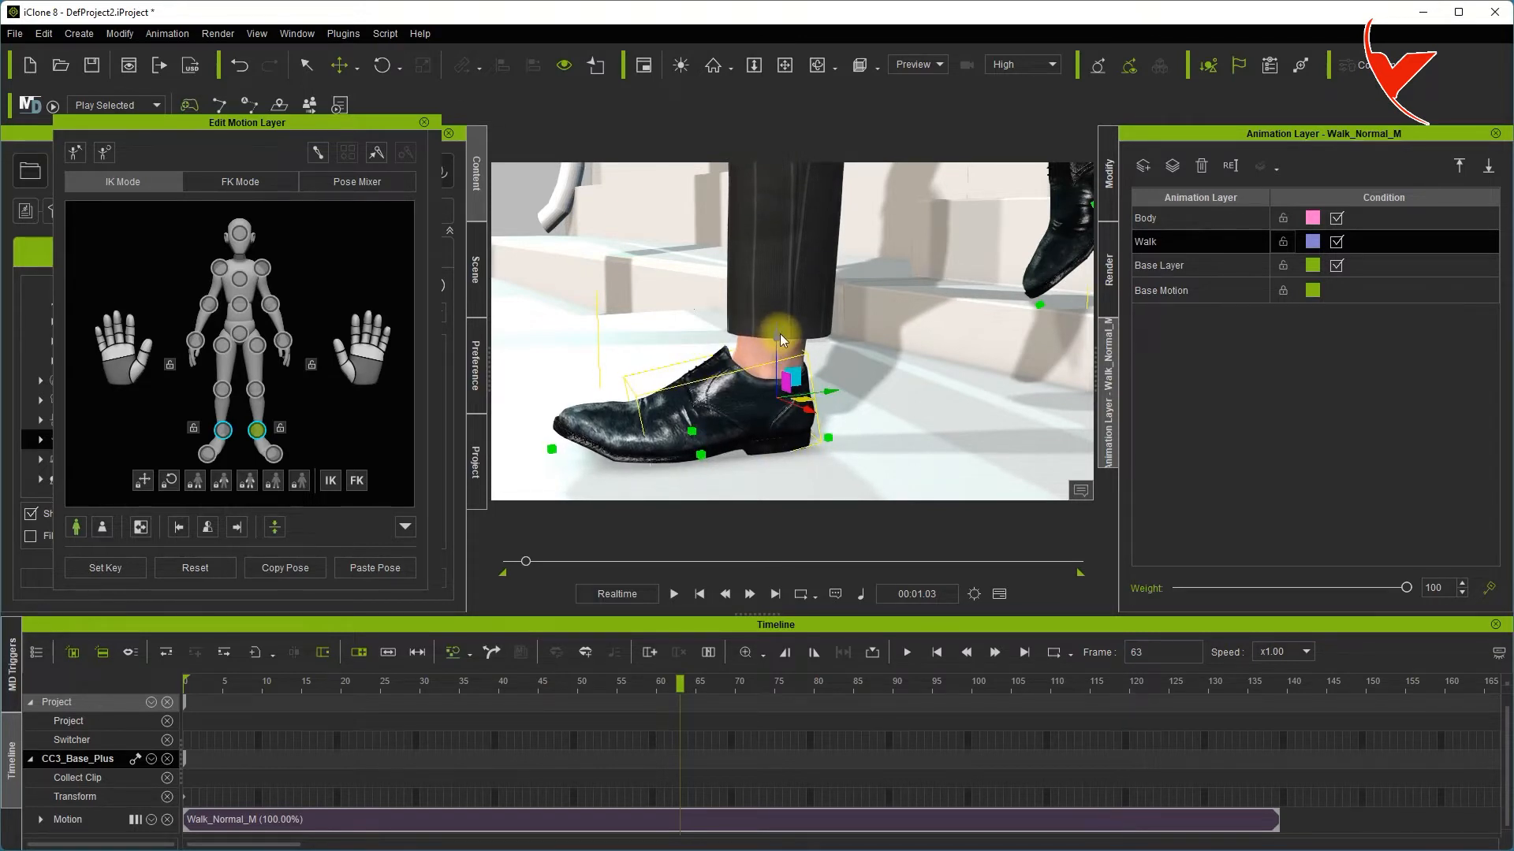
left_click_drag(681, 688, 735, 697)
scroll(692, 369, "down", 5)
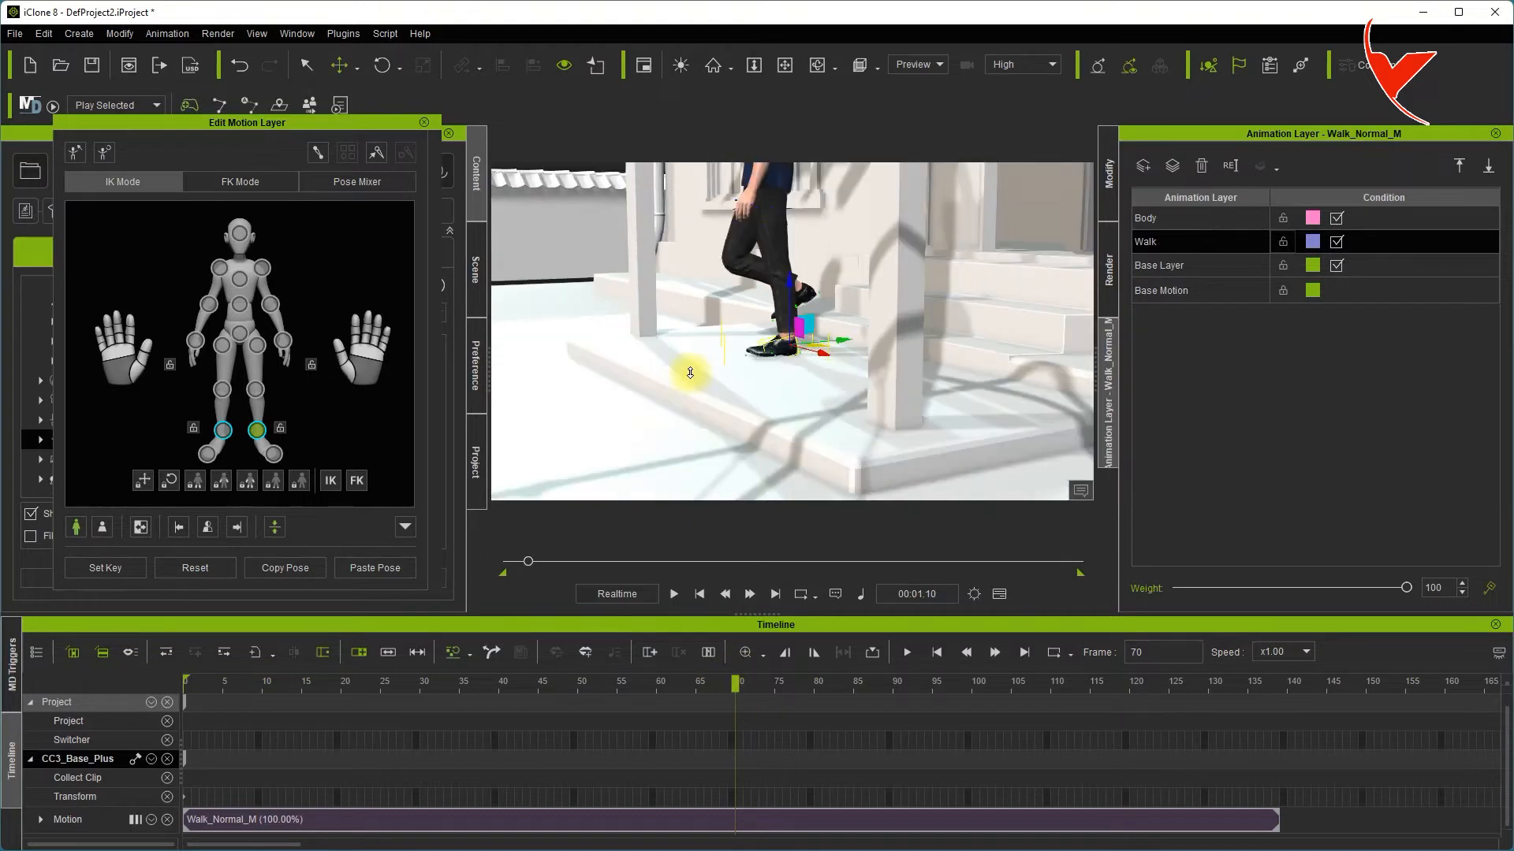
At frame 85, lower the right foot so its heel meets the porch floor.
left_click_drag(741, 684, 859, 699)
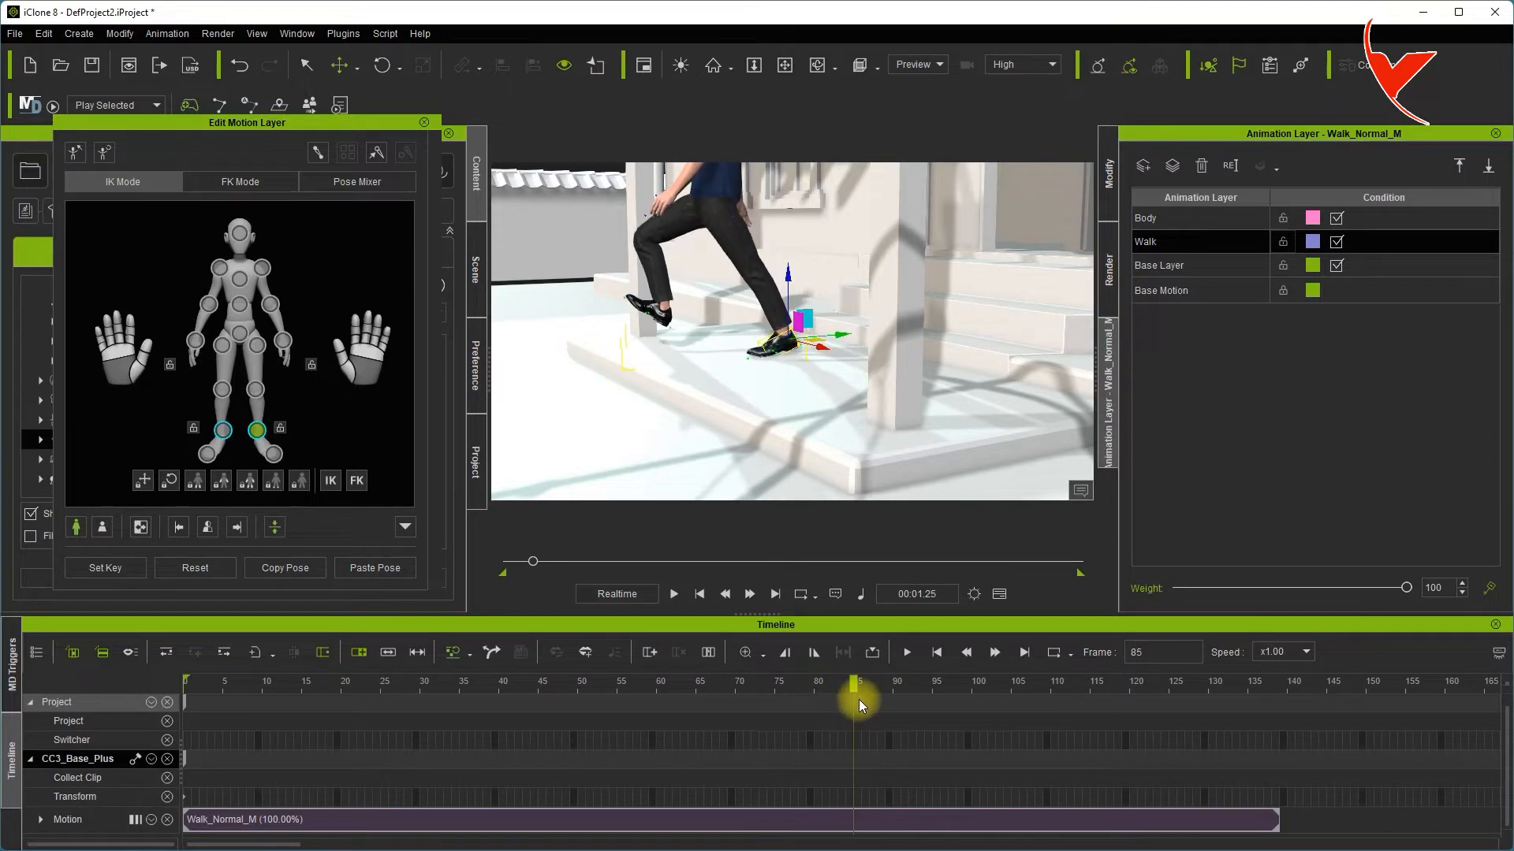
left_click(224, 426)
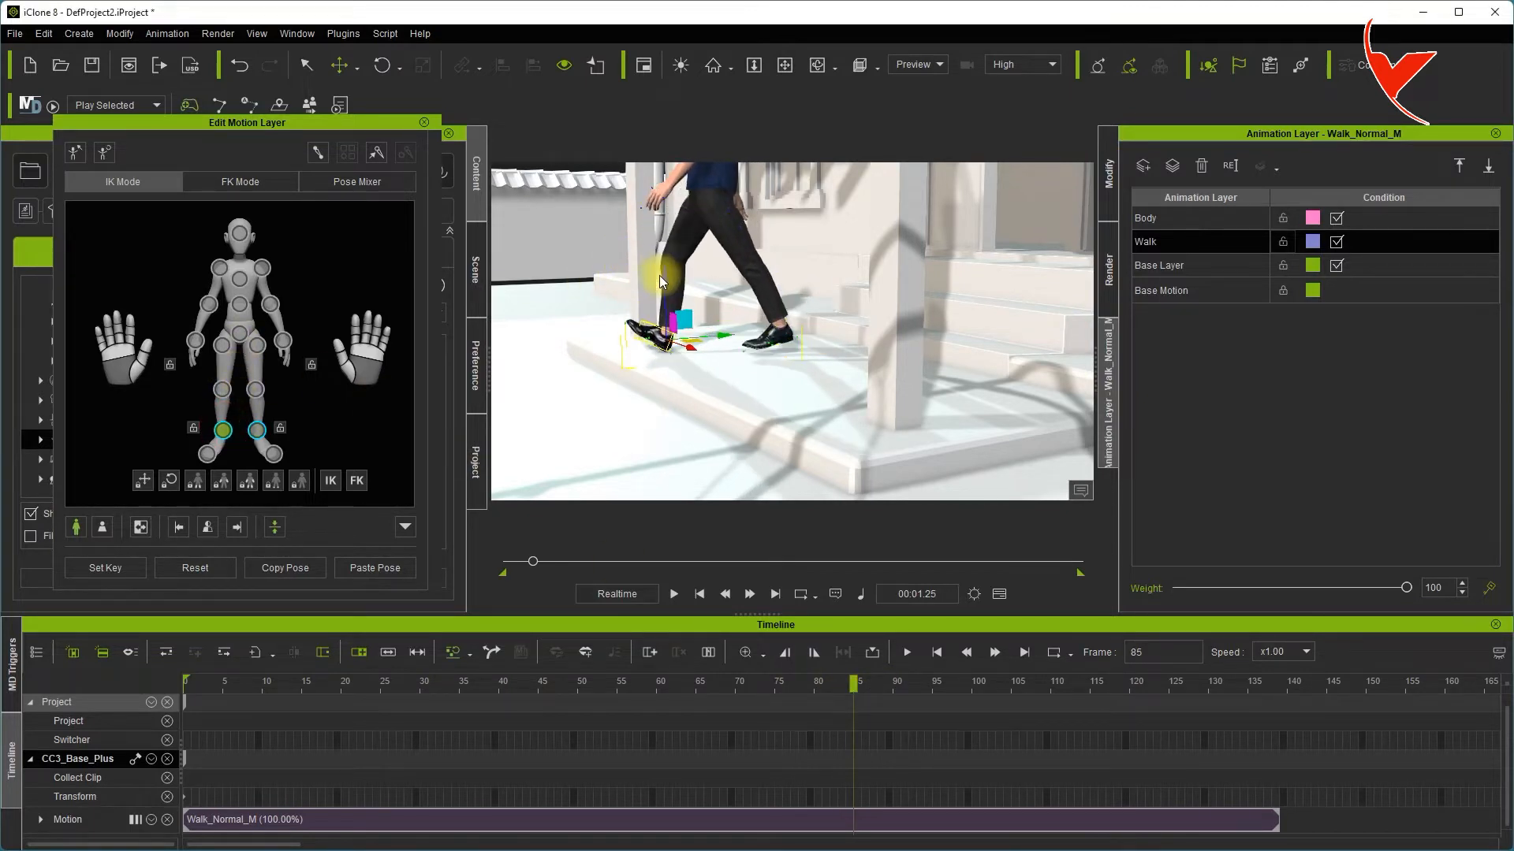
key("z")
right_click_drag(896, 275, 793, 270)
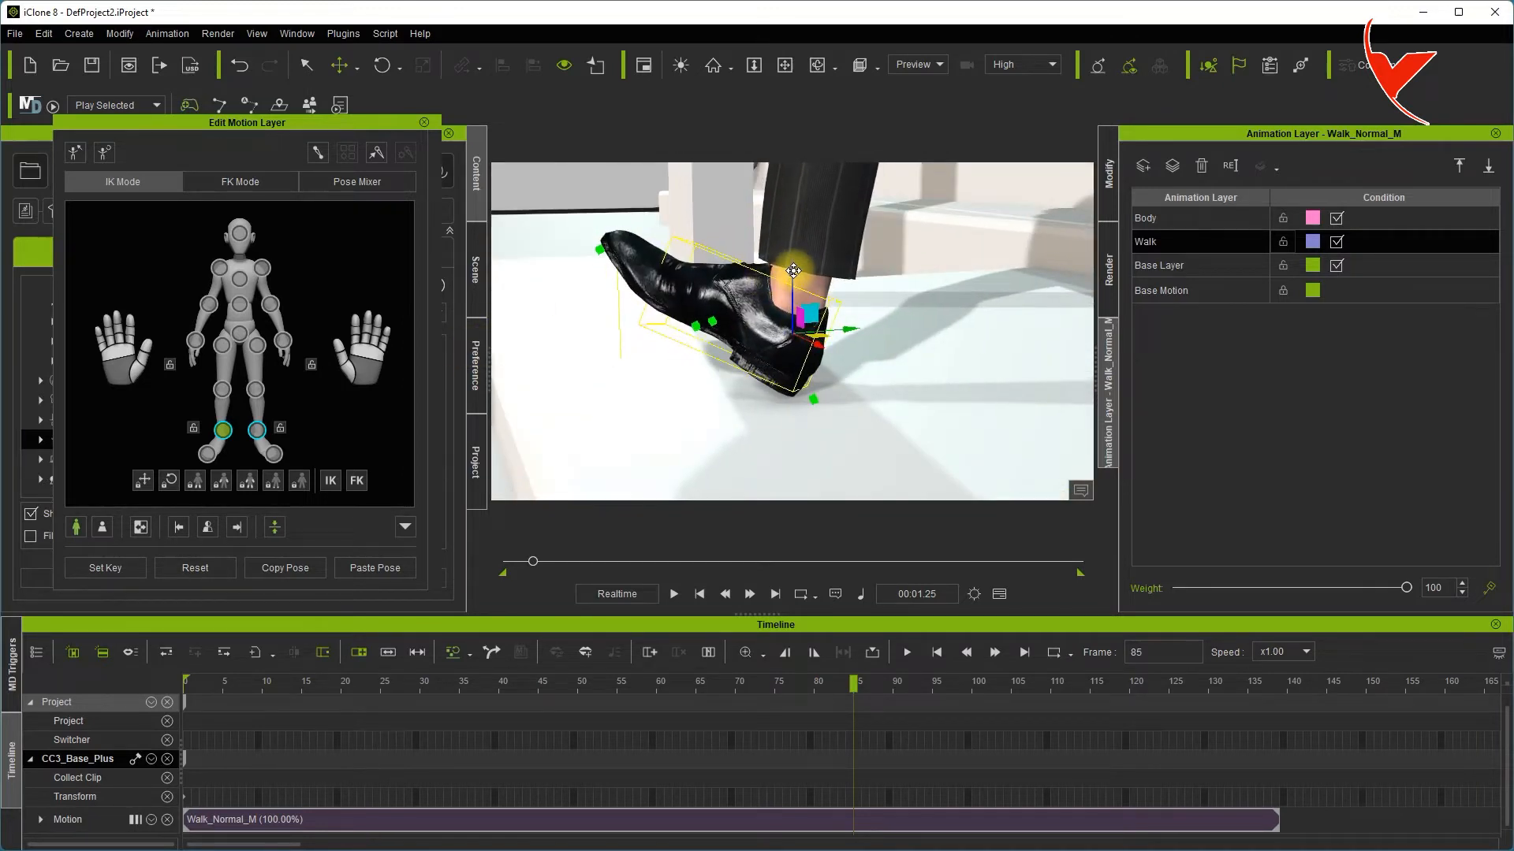
Raise the right foot near frame 100 so its sole sits on the porch floor, and check it at frame 115.
left_click_drag(853, 682, 970, 706)
left_click_drag(756, 317, 759, 284)
left_click_drag(962, 701, 1104, 694)
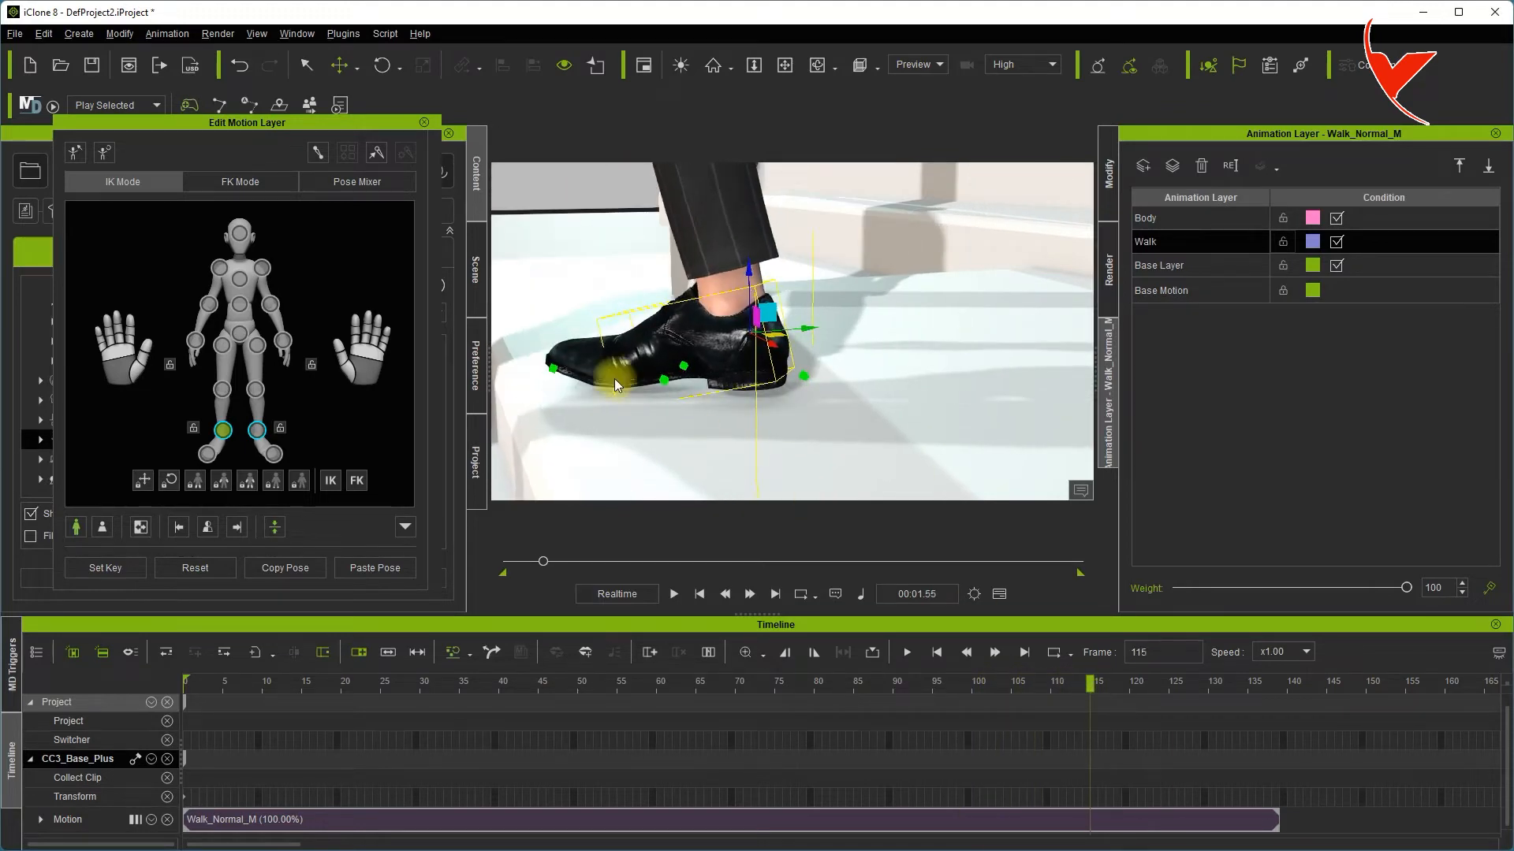
At frame 122, lower the left foot from porch height to the ground beyond the porch edge.
left_click_drag(1091, 681, 1150, 701)
left_click(678, 307)
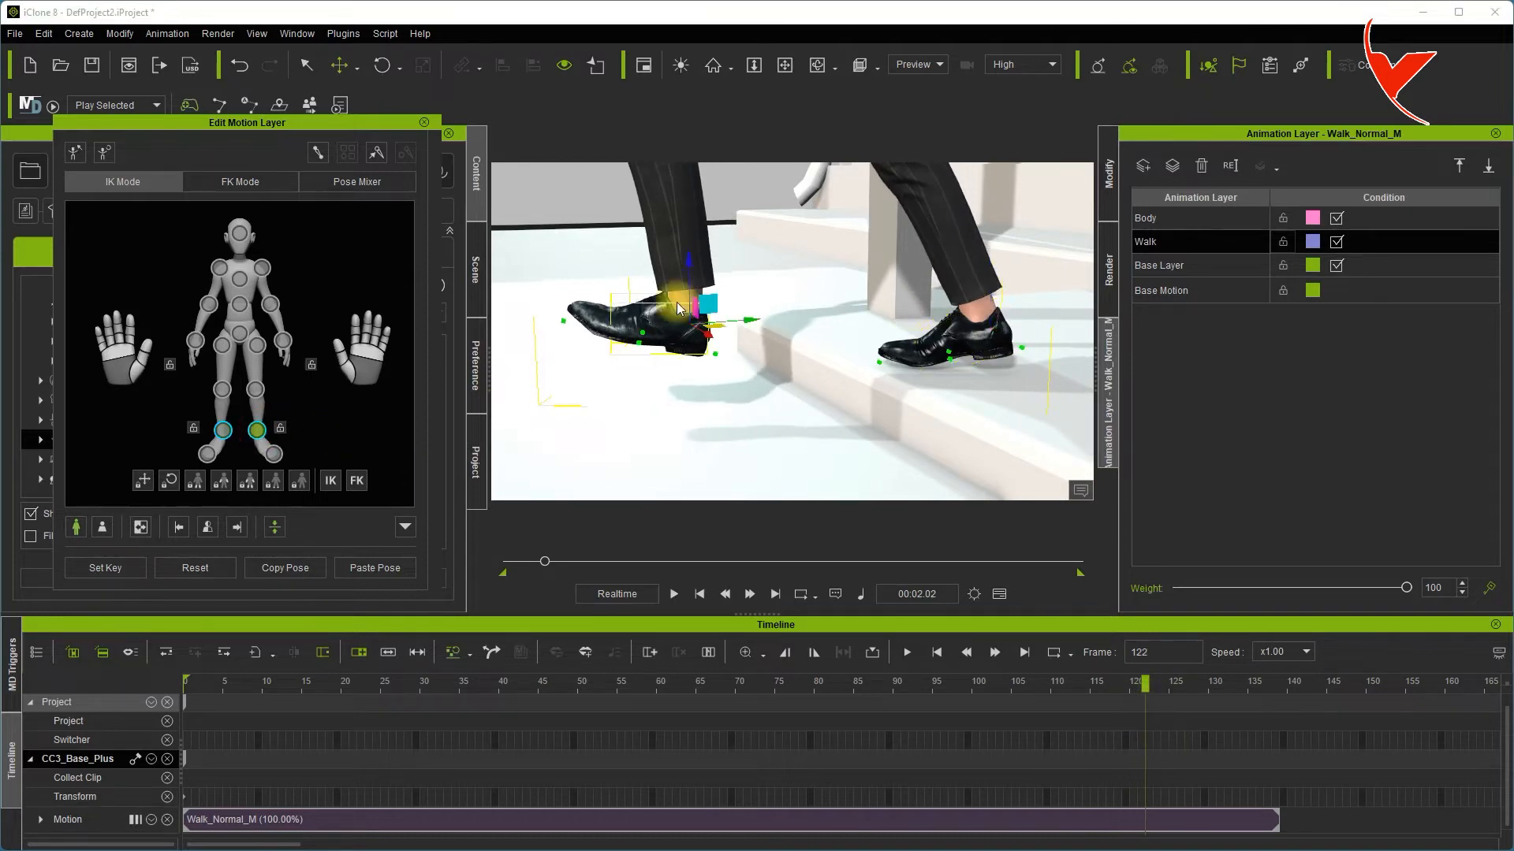
left_click_drag(685, 262, 683, 344)
left_click(1170, 699)
At frame 130, raise the left foot slightly so its sole rests on the ground.
left_click_drag(1147, 684, 1212, 691)
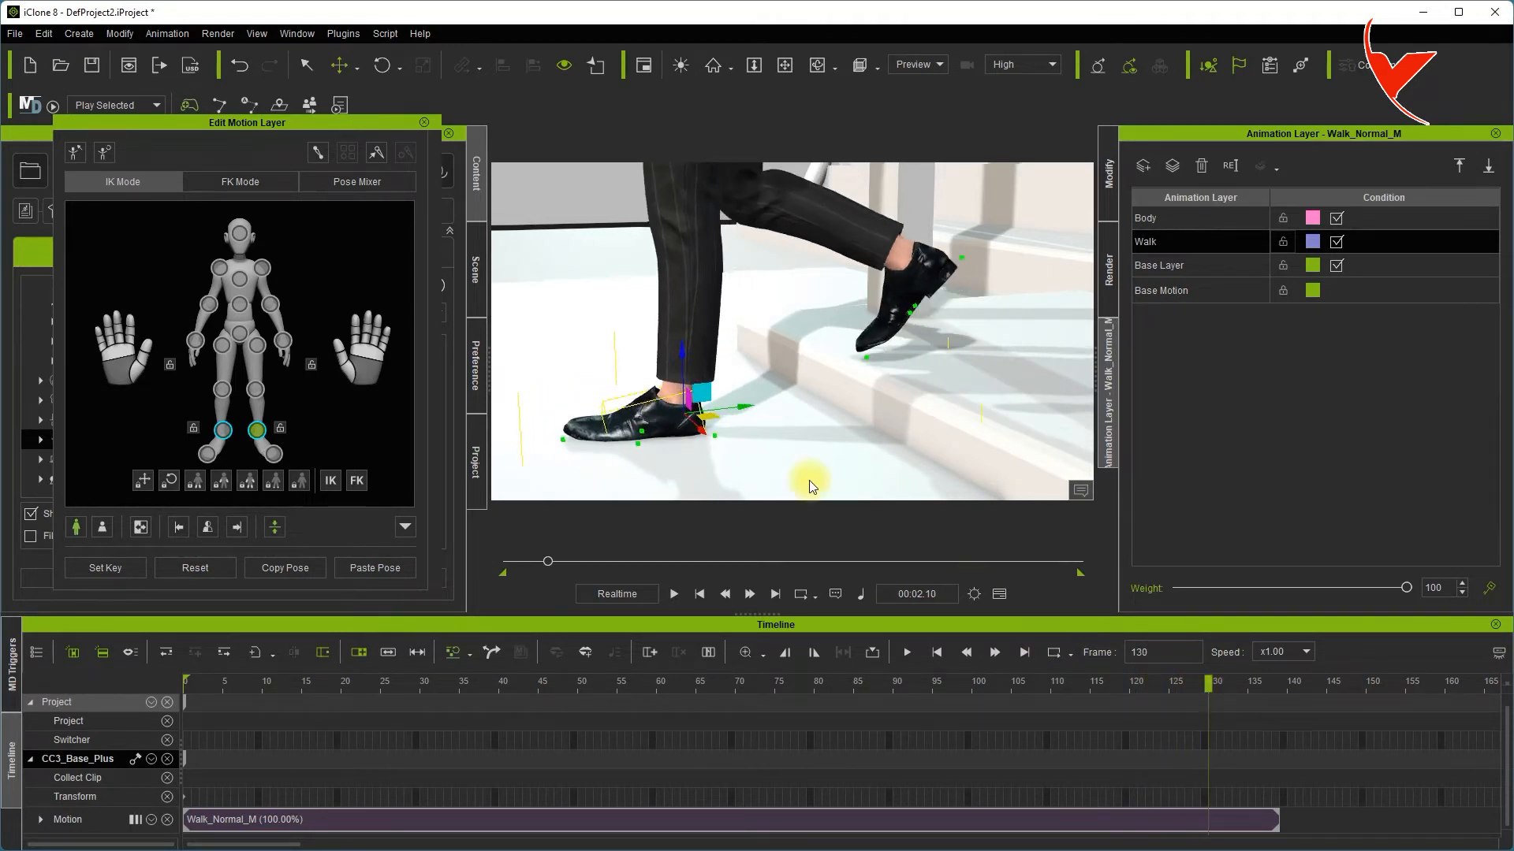
left_click_drag(683, 359, 683, 348)
left_click(1325, 704)
Go to the end of the walk motion at frame 139 and check the avatar's pose from the front.
left_click_drag(1206, 679, 1282, 712)
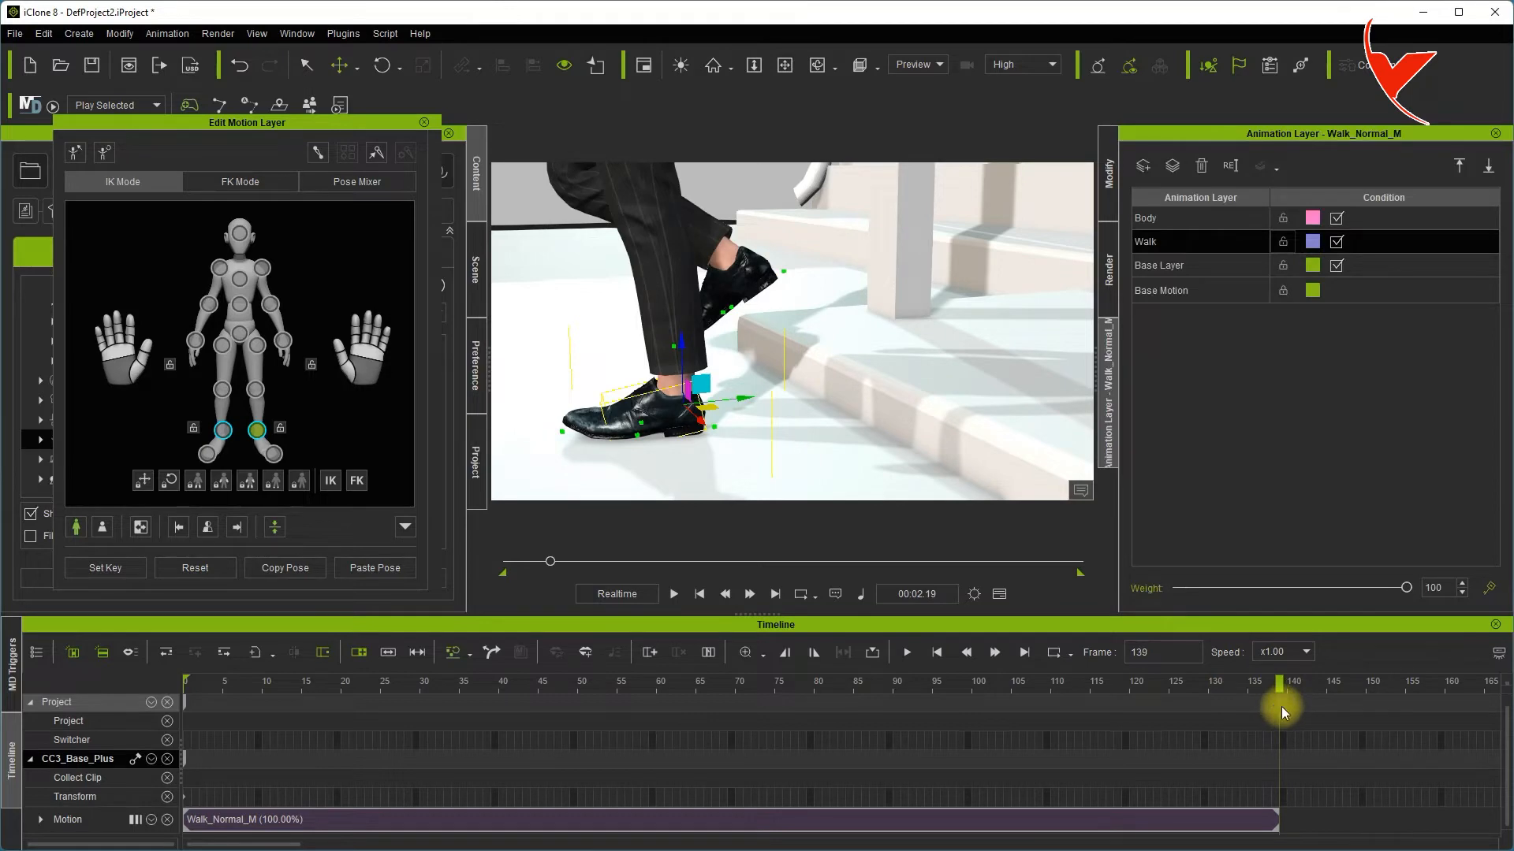
scroll(739, 440, "down", 6)
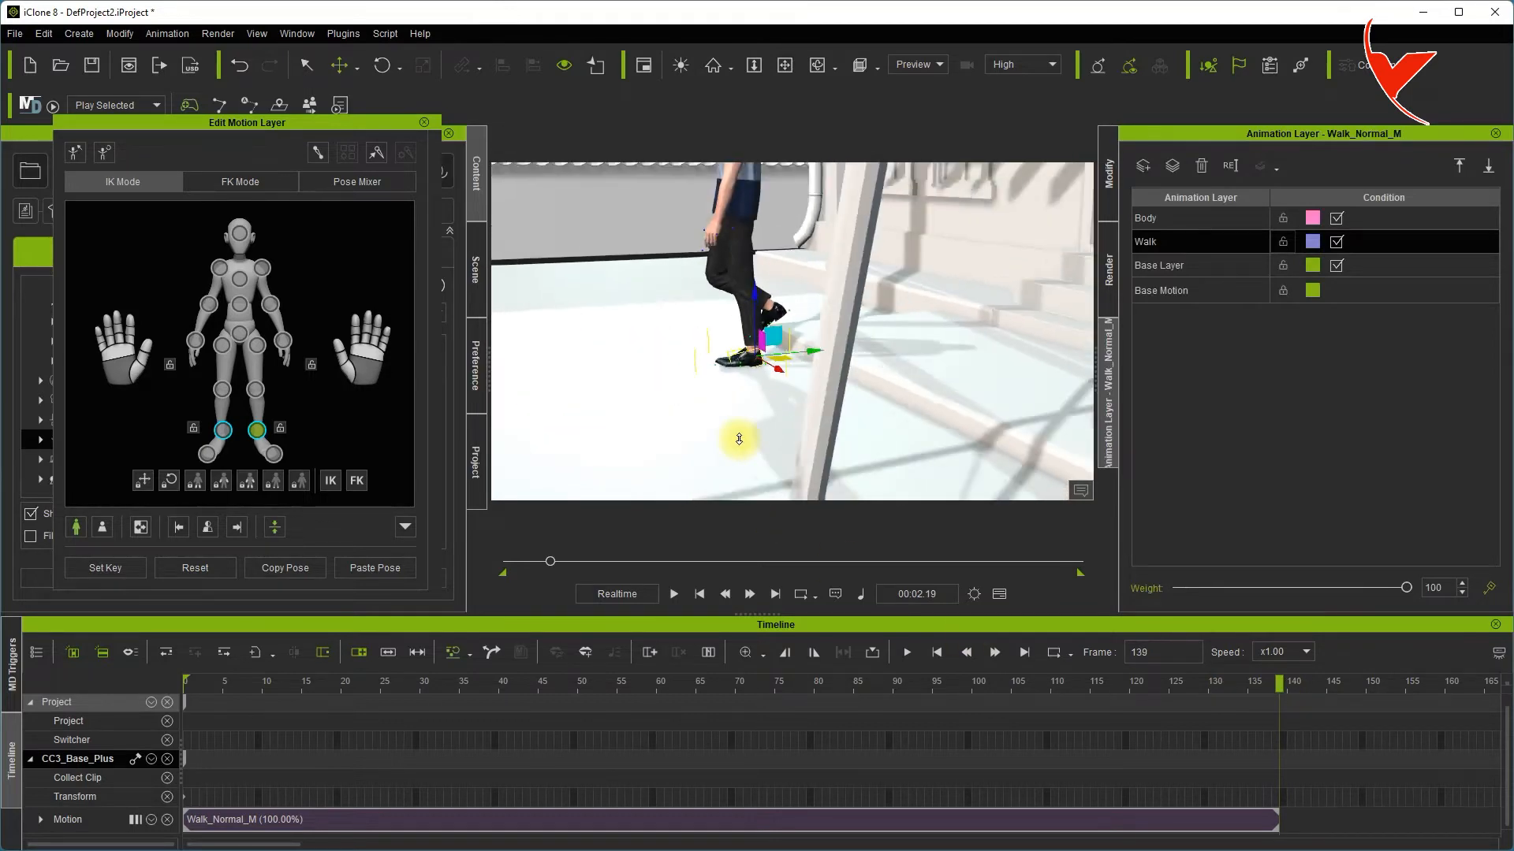
left_click_drag(920, 285, 808, 343, "alt")
scroll(793, 348, "up", 4)
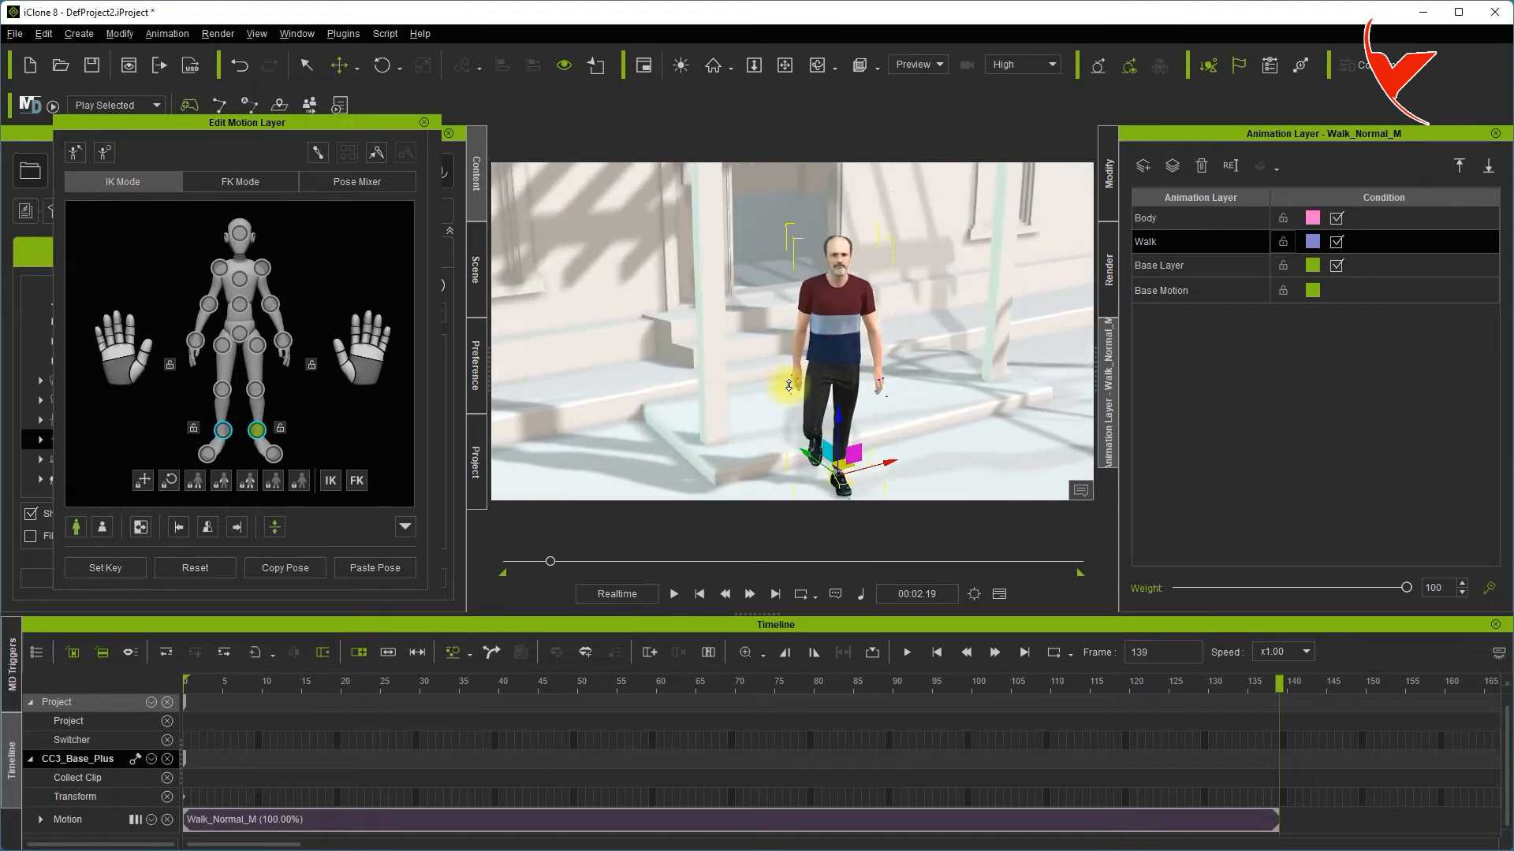
Play the walk from frame 0 and watch the avatar descend the stairs and cross the porch.
right_click_drag(751, 408, 998, 440, "alt")
left_click_drag(876, 428, 877, 357, "alt")
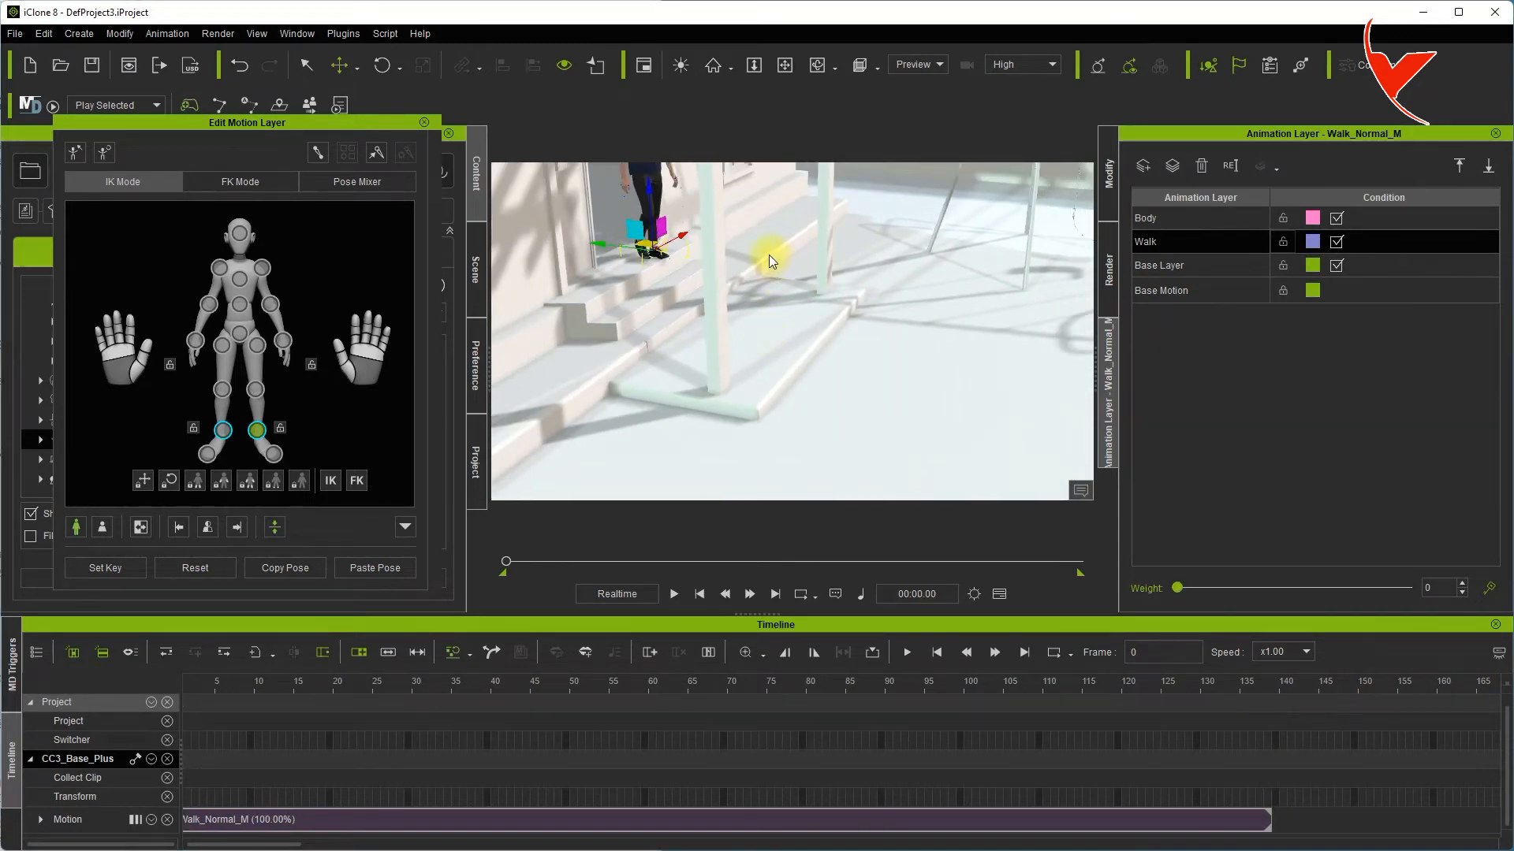
left_click_drag(769, 254, 797, 334, "alt")
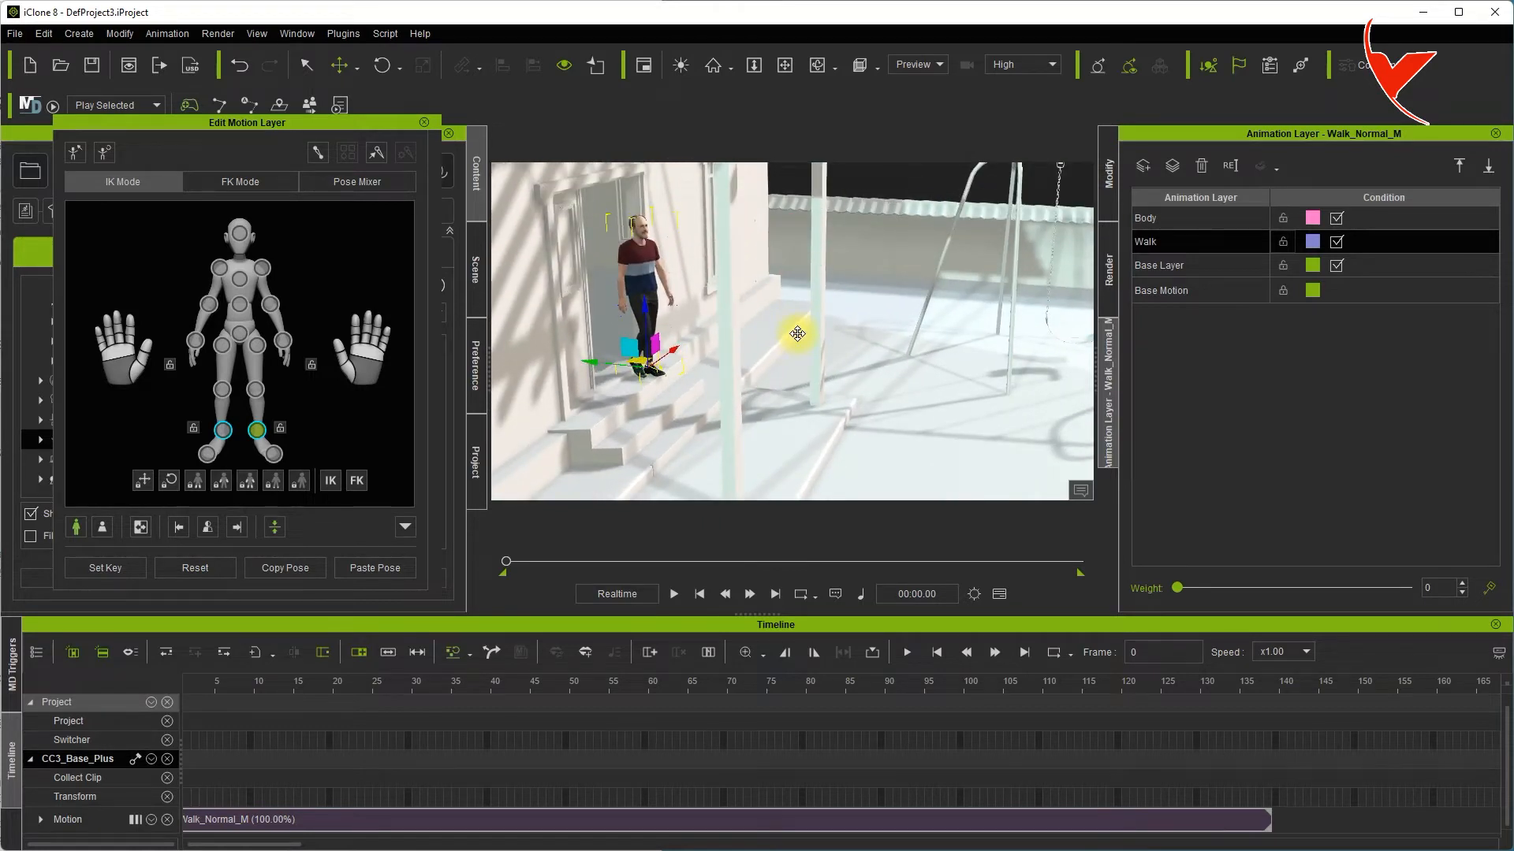
left_click(674, 593)
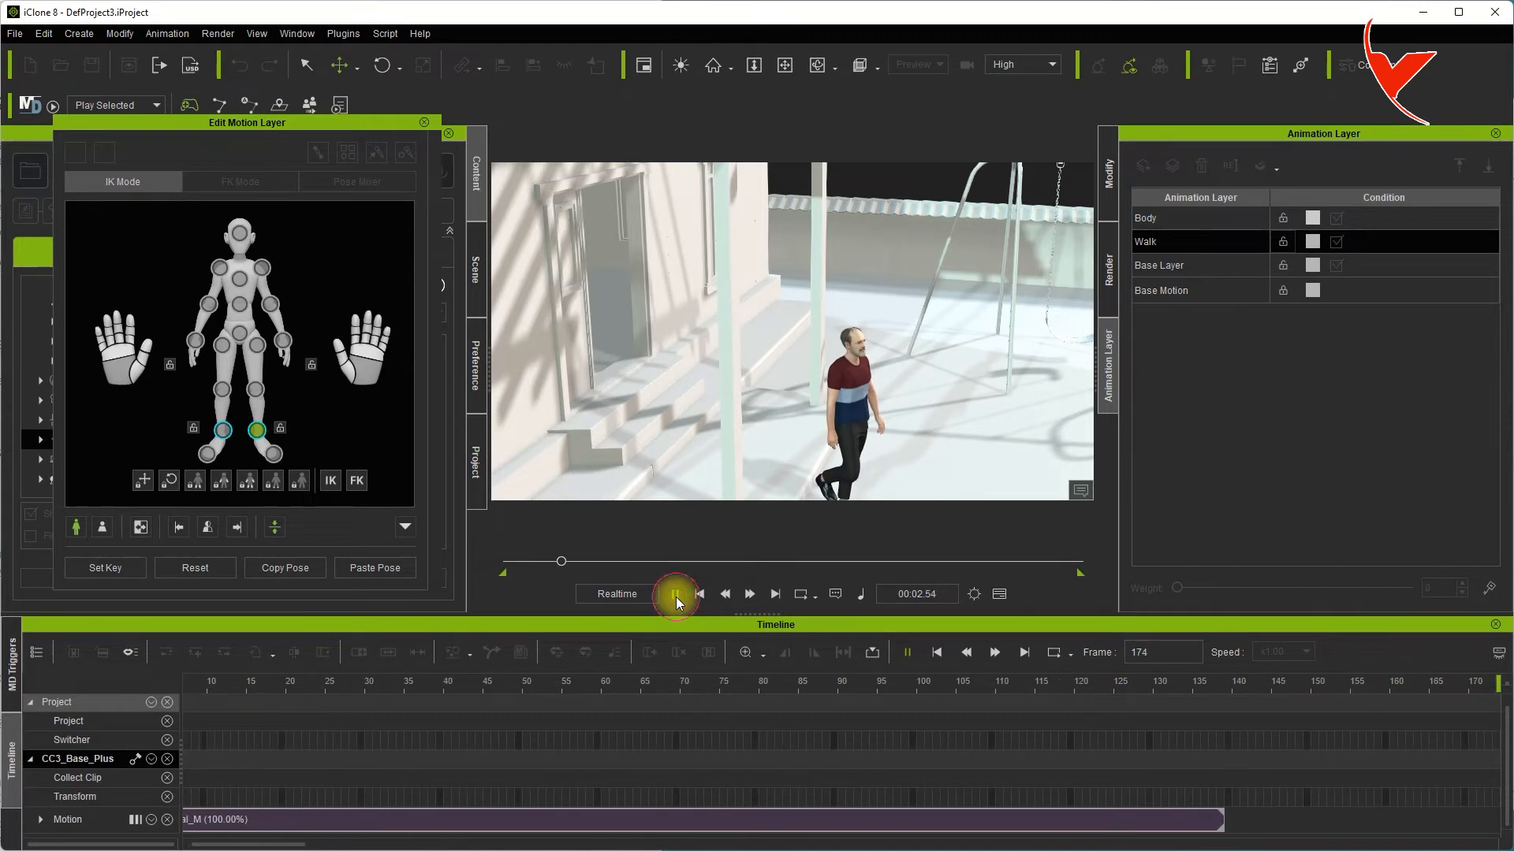
left_click(675, 595)
Open Motion Direction Control for the walk clip and append a second Walk_Normal_M motion at frame 139.
left_click(1259, 685)
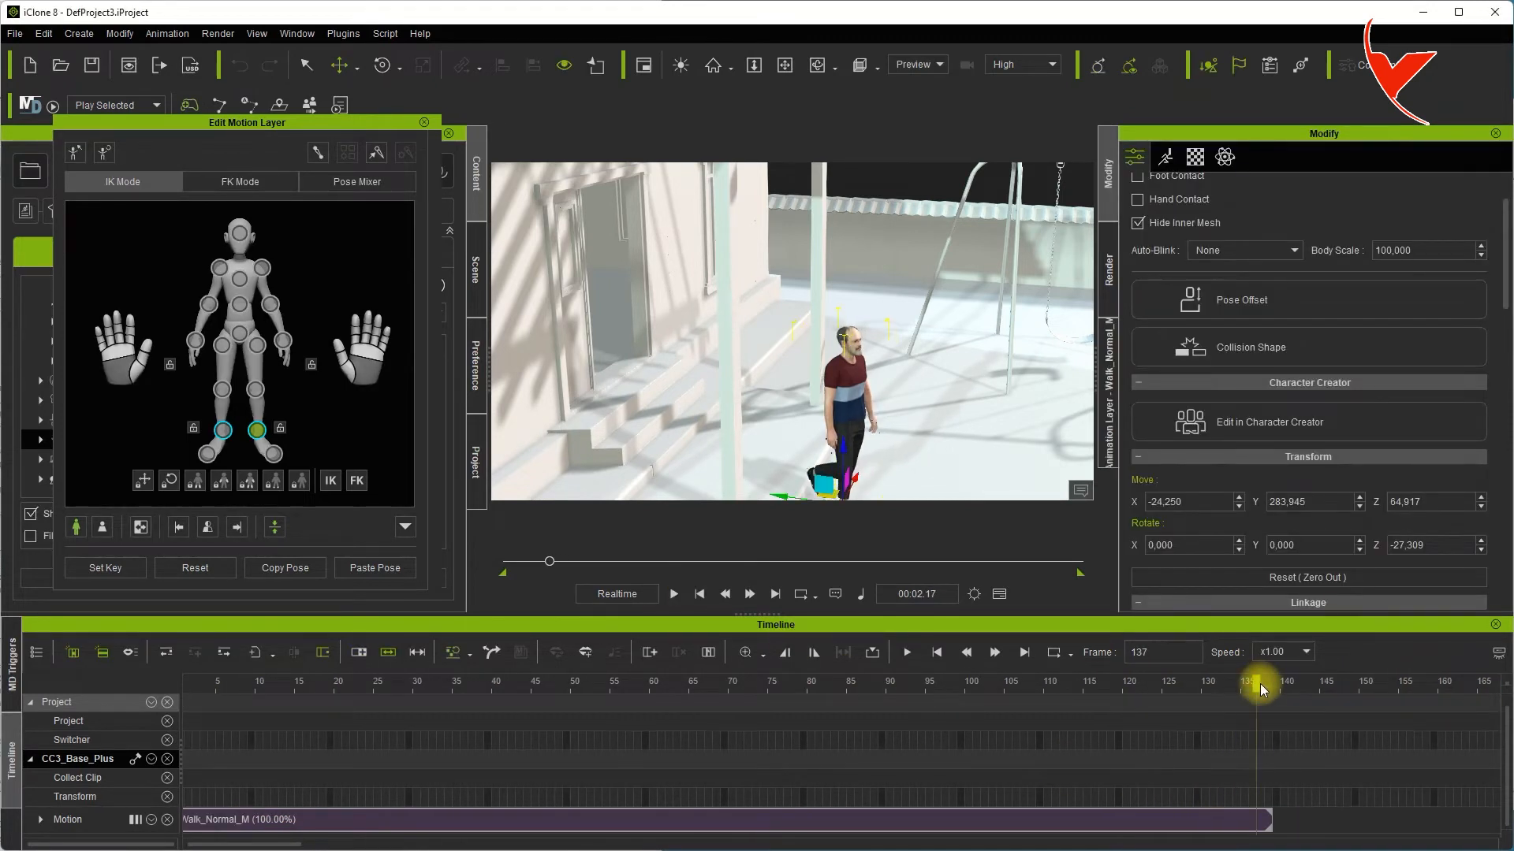
left_click(1271, 681)
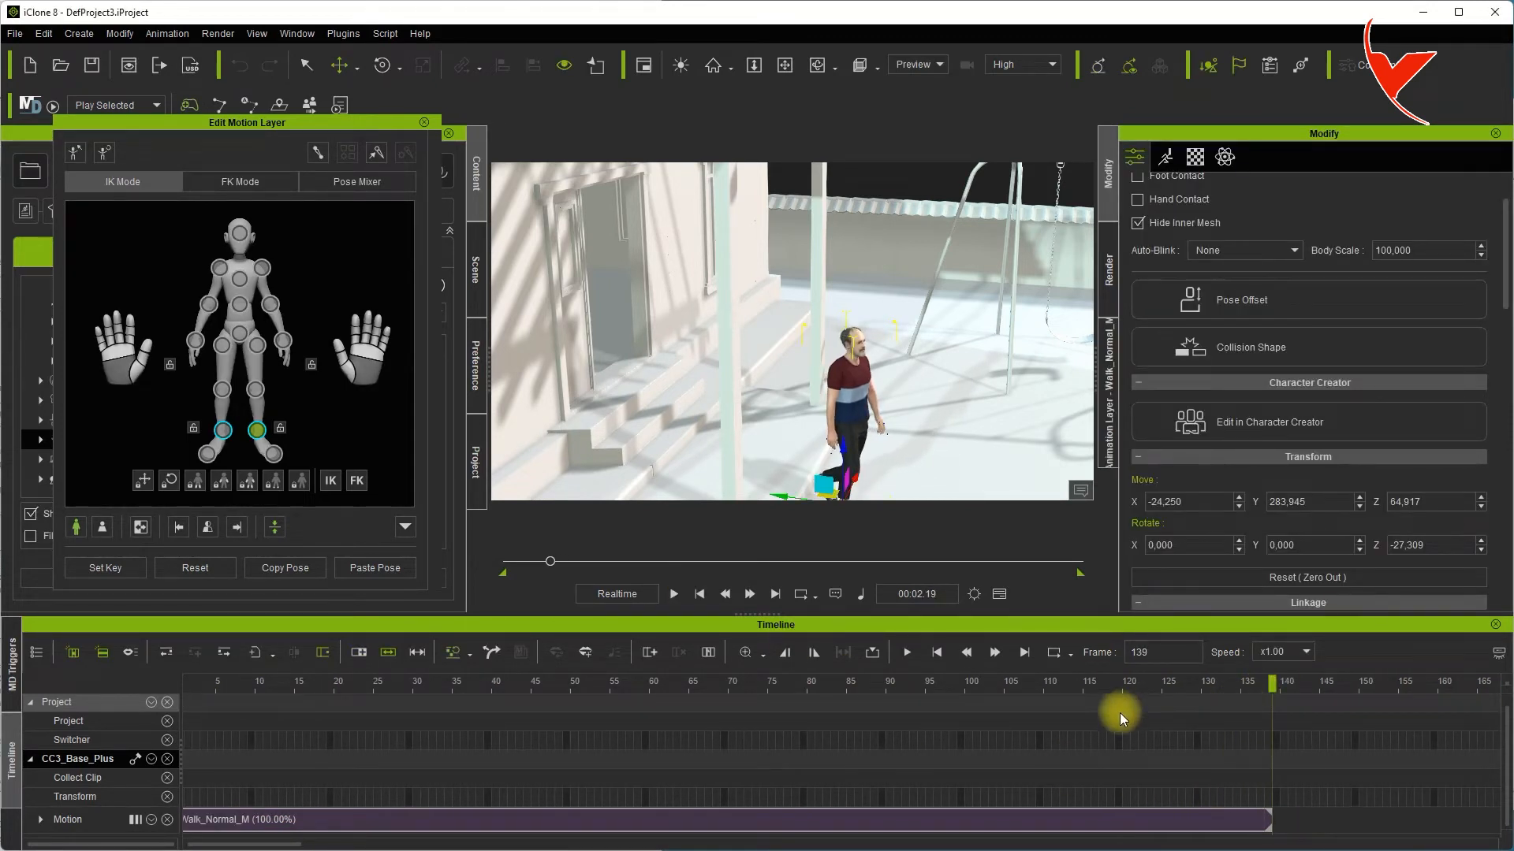
right_click(1240, 819)
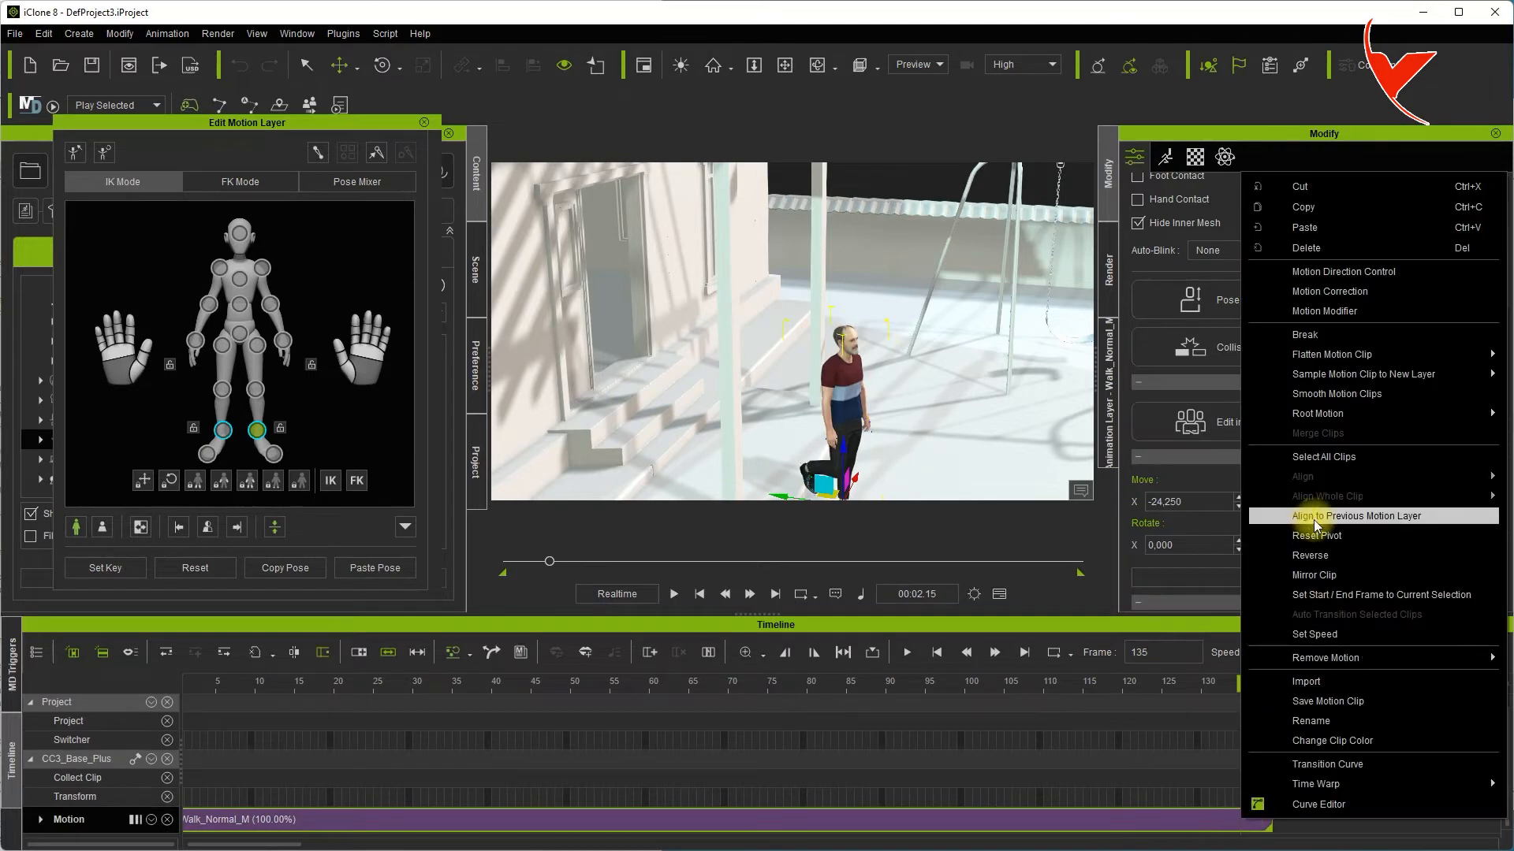
left_click(1338, 274)
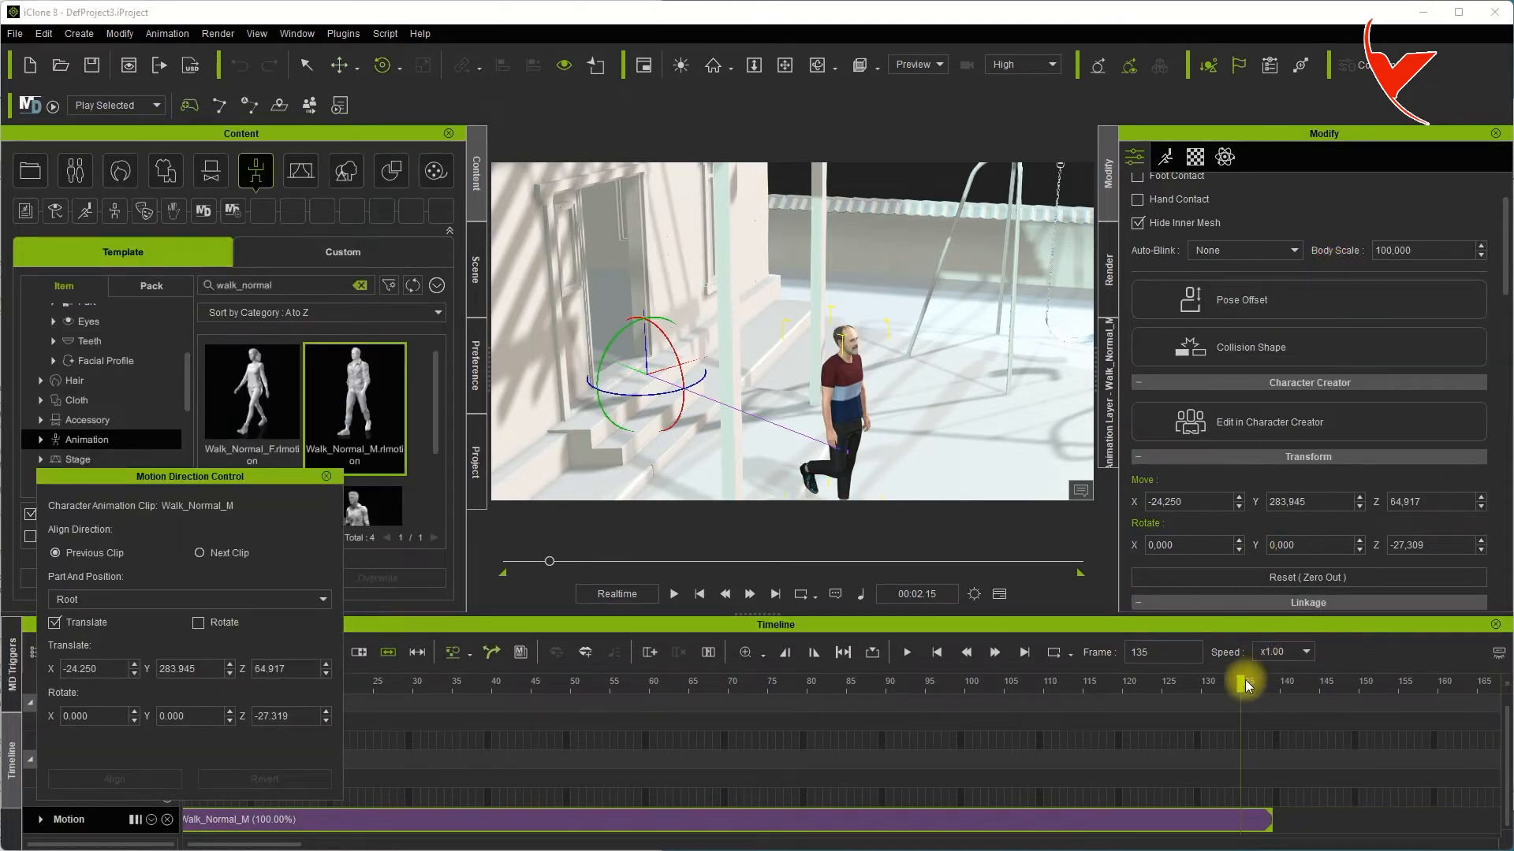
left_click_drag(1253, 681, 1272, 683)
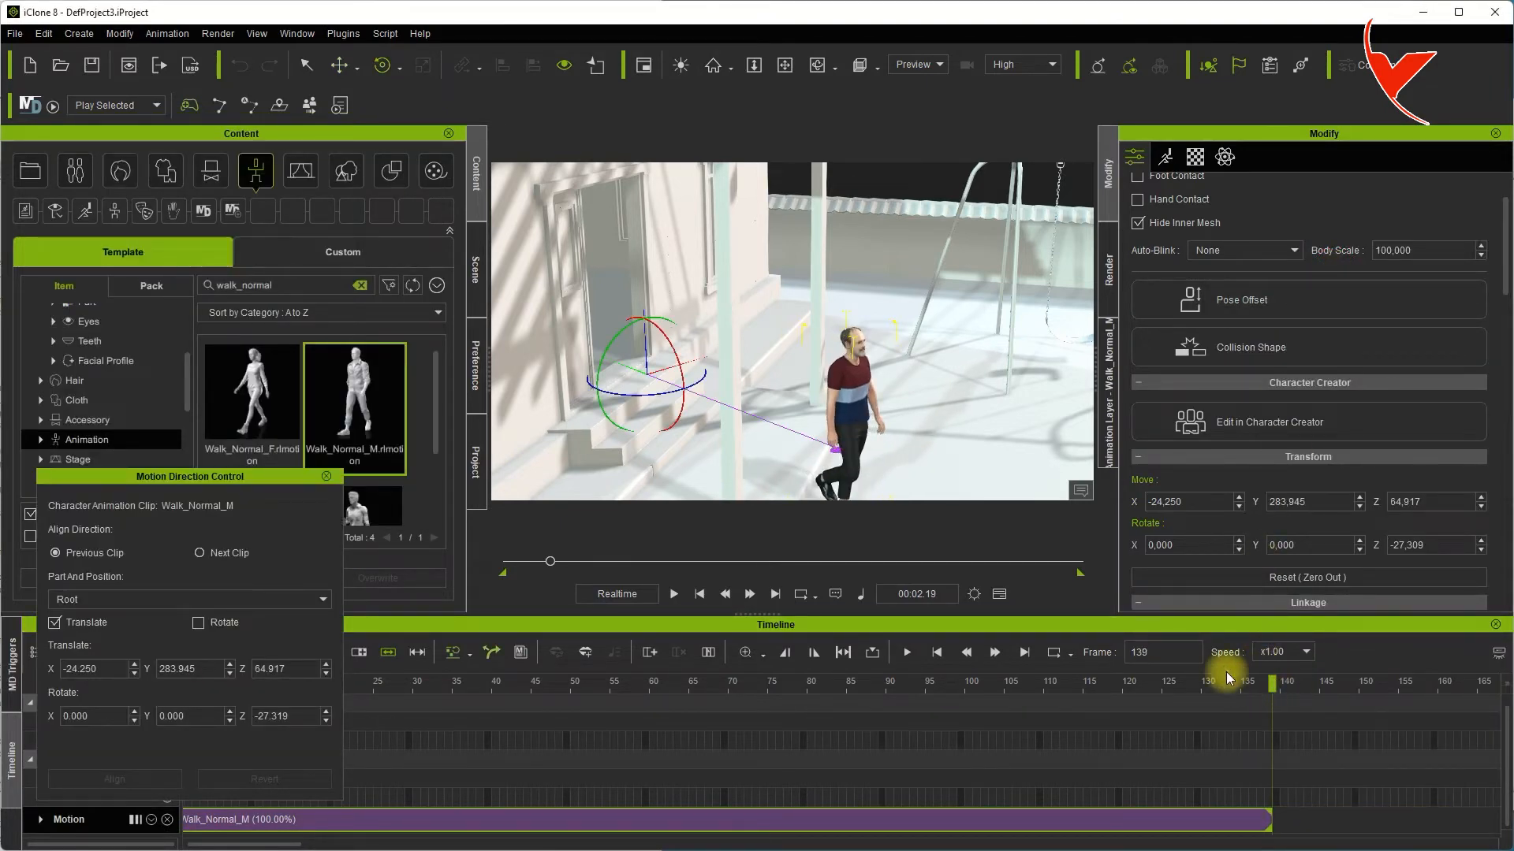
double_click(361, 412)
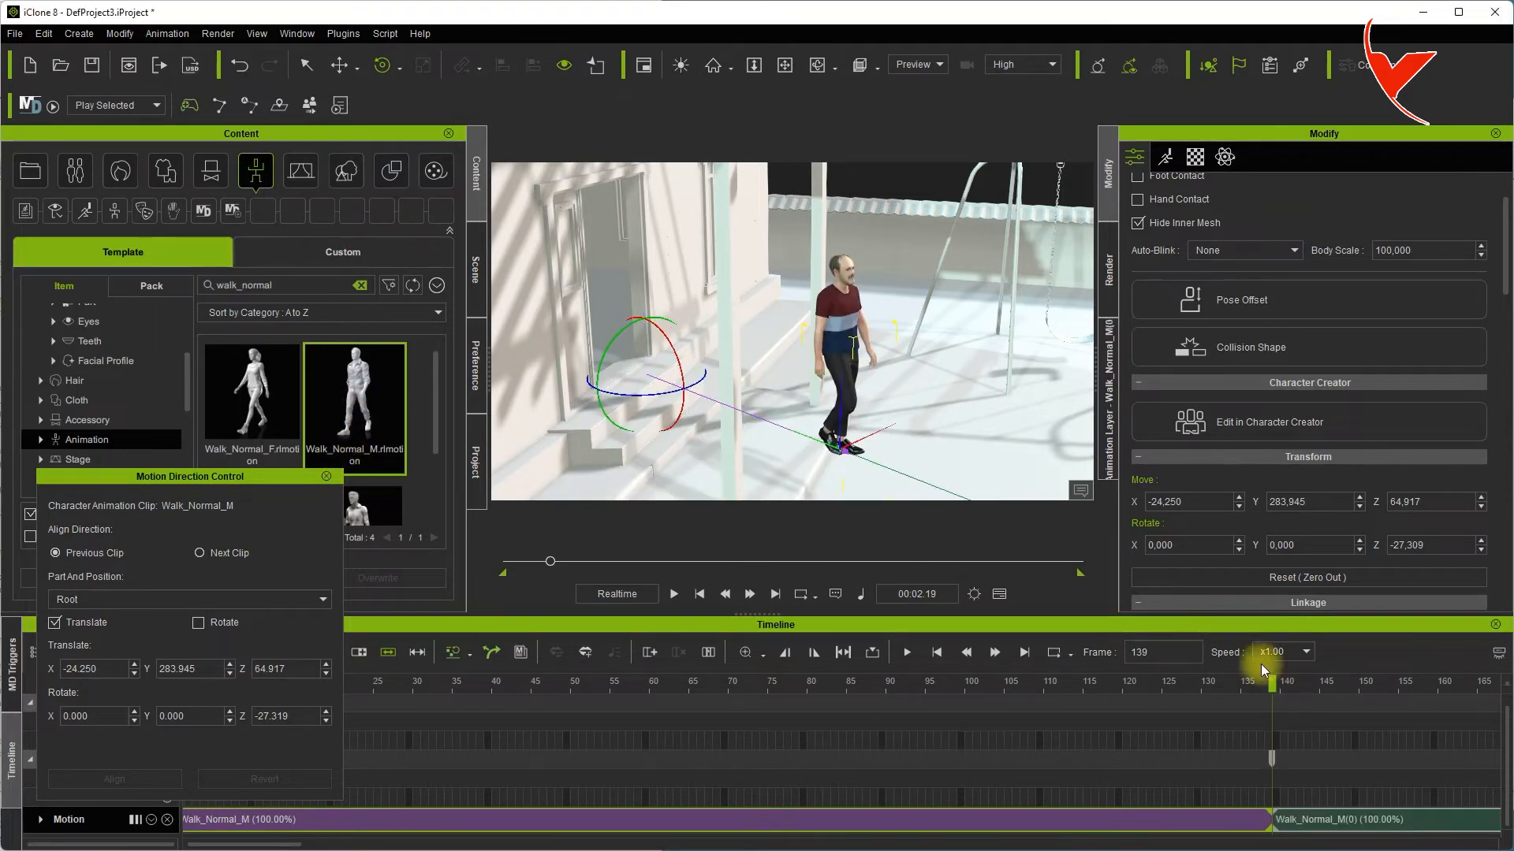
Lower the second walk clip to ground height at Z 3.272 and shift it to Y 20.636 to meet the first clip.
left_click(1320, 777)
left_click(1322, 820)
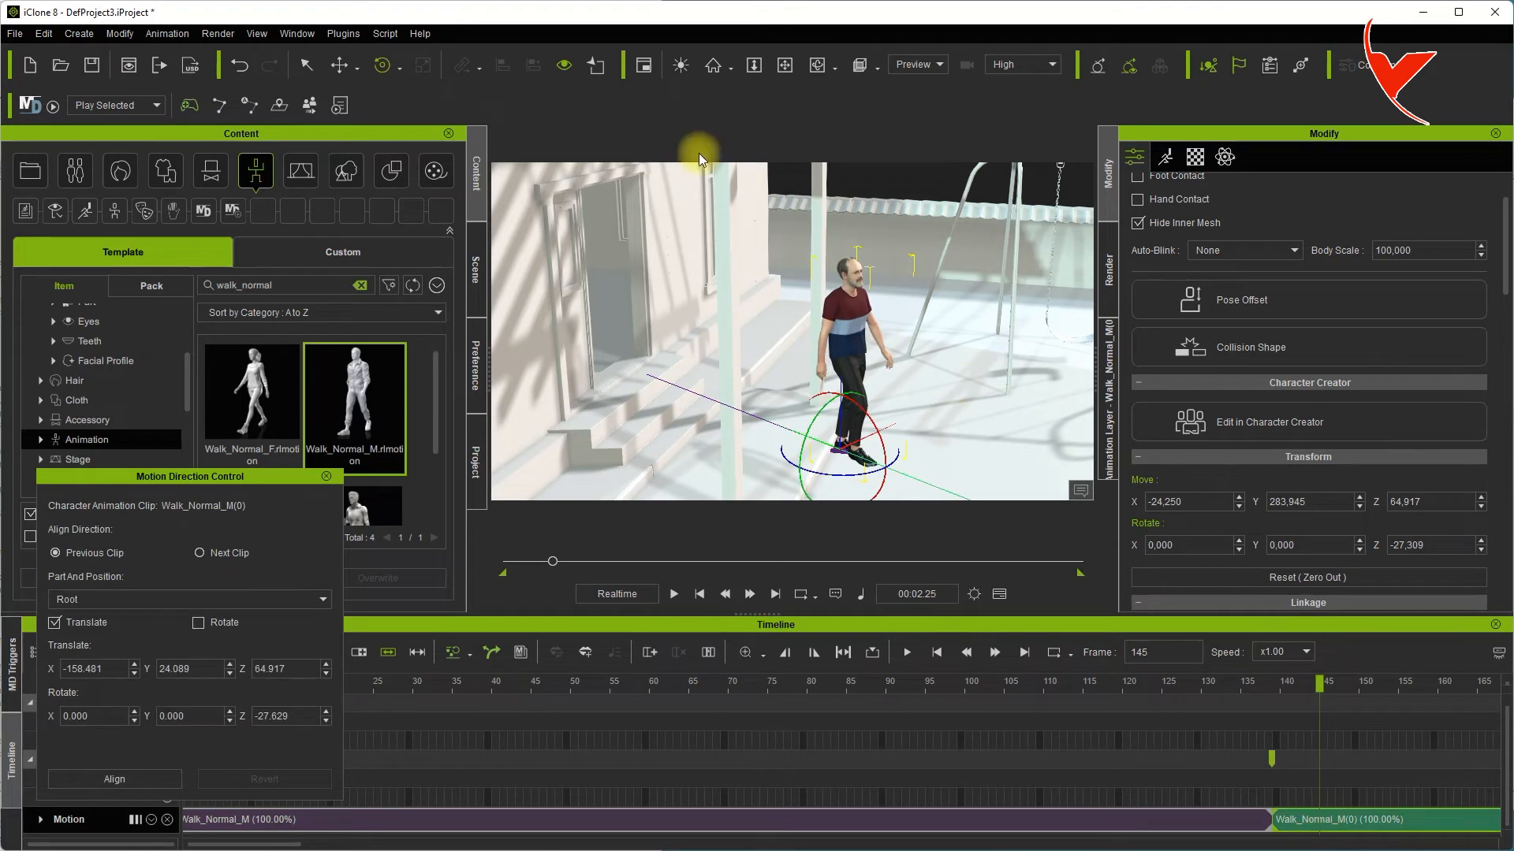
left_click(339, 66)
left_click_drag(840, 393, 851, 437)
key("f")
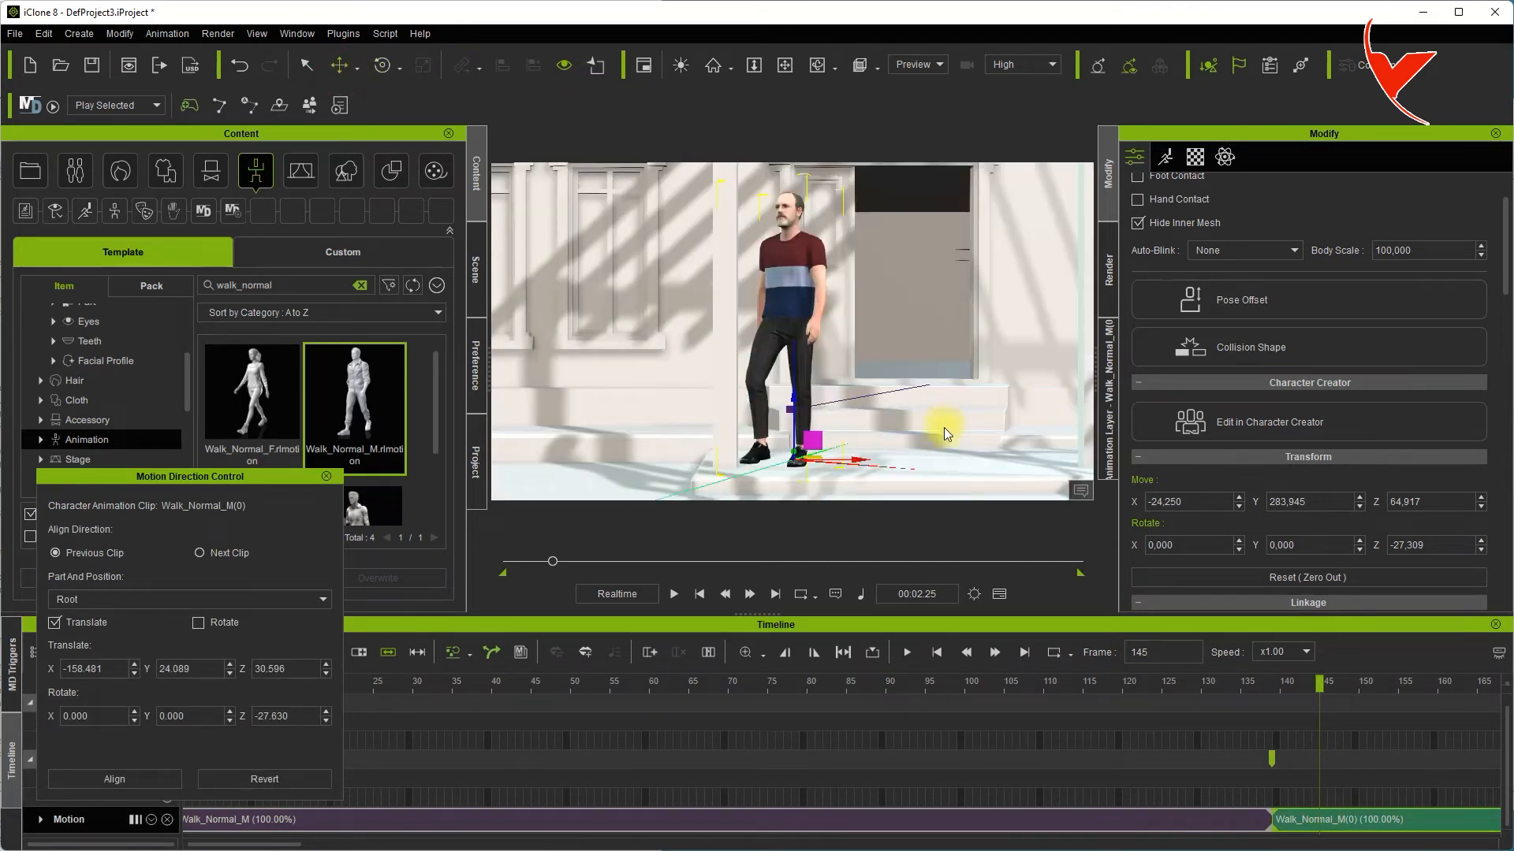
right_click_drag(927, 399, 789, 341)
middle_click_drag(789, 341, 801, 274)
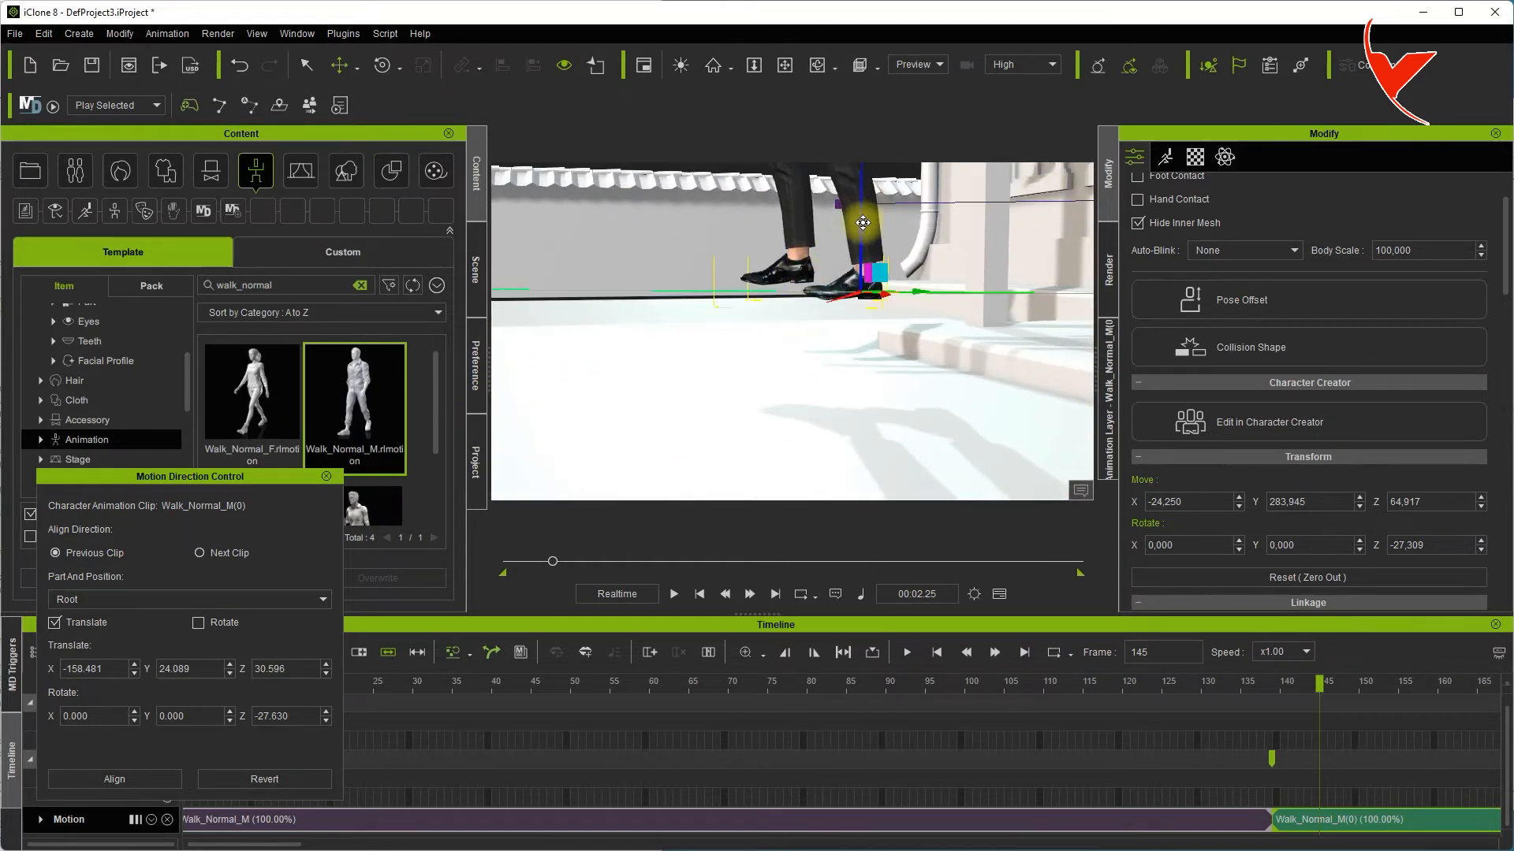
left_click_drag(863, 223, 867, 301)
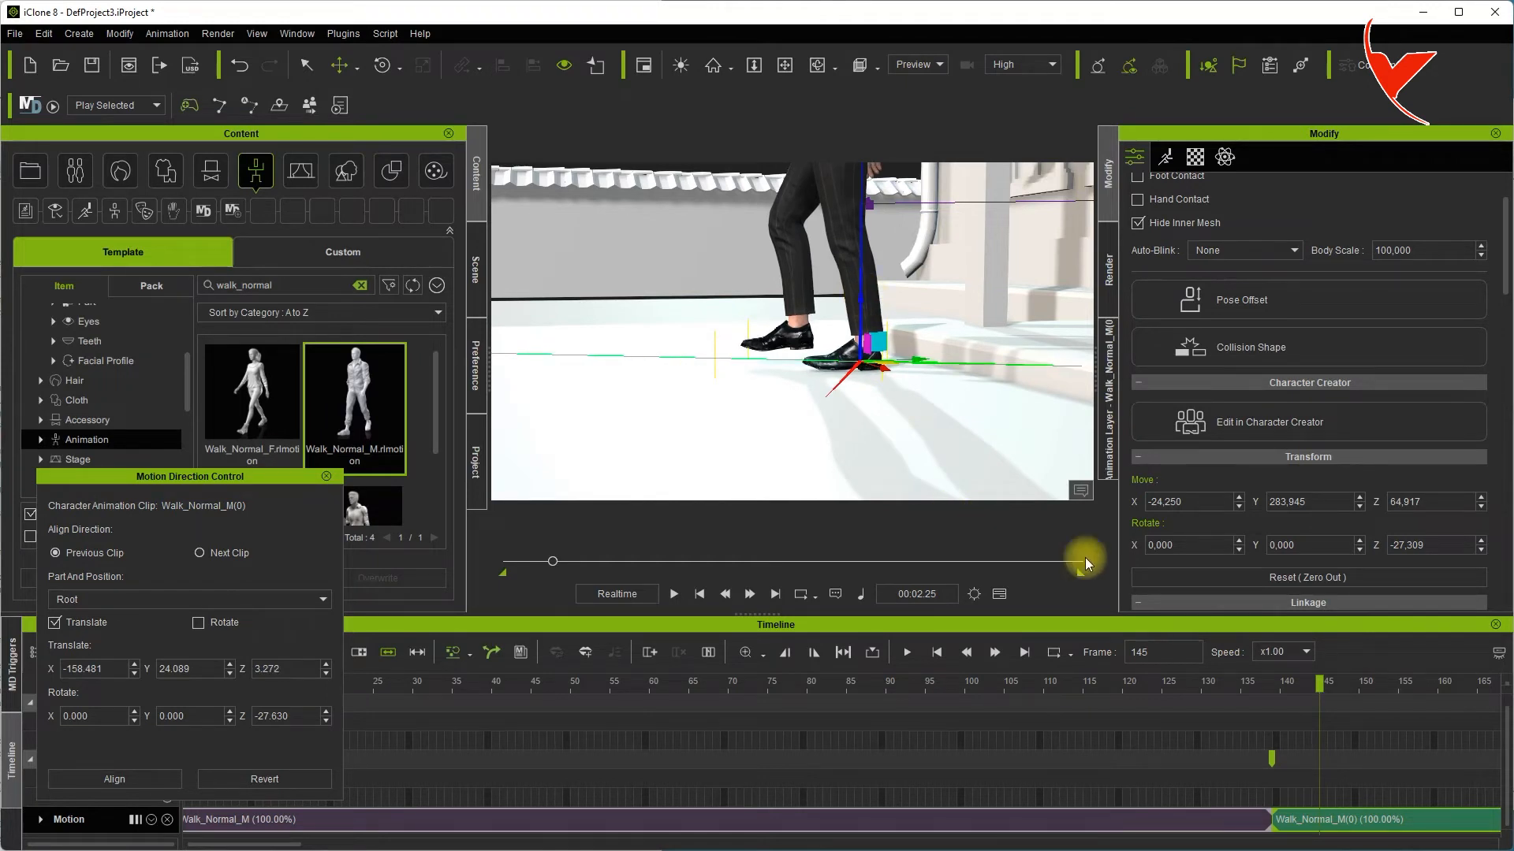
left_click_drag(1321, 689, 1278, 703)
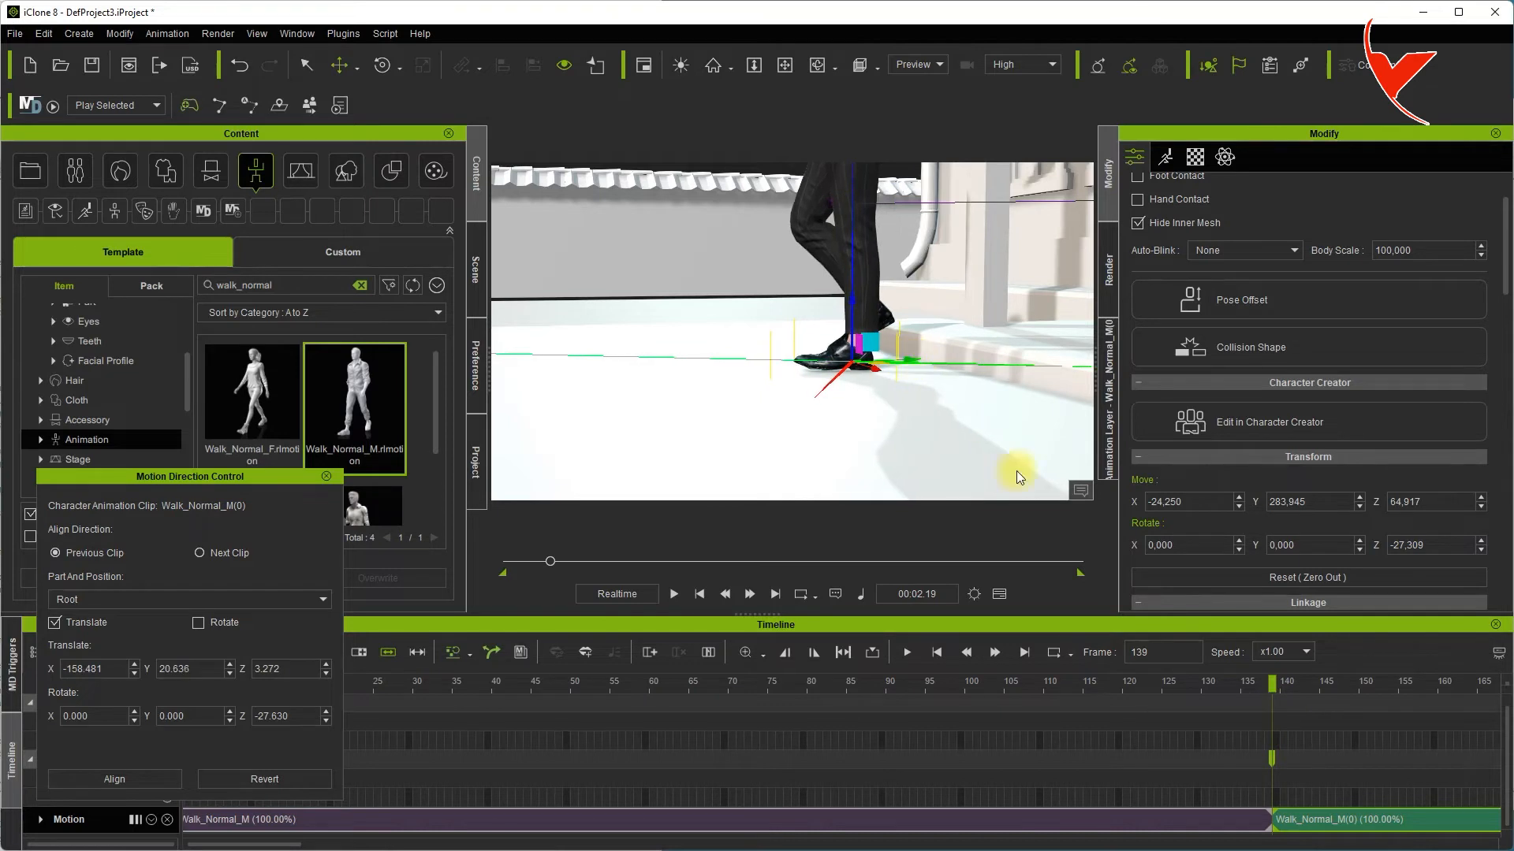
View the avatar from farther away and play the join between the two walk clips from frame 130.
left_click_drag(1269, 686, 1205, 693)
scroll(784, 371, "down", 5)
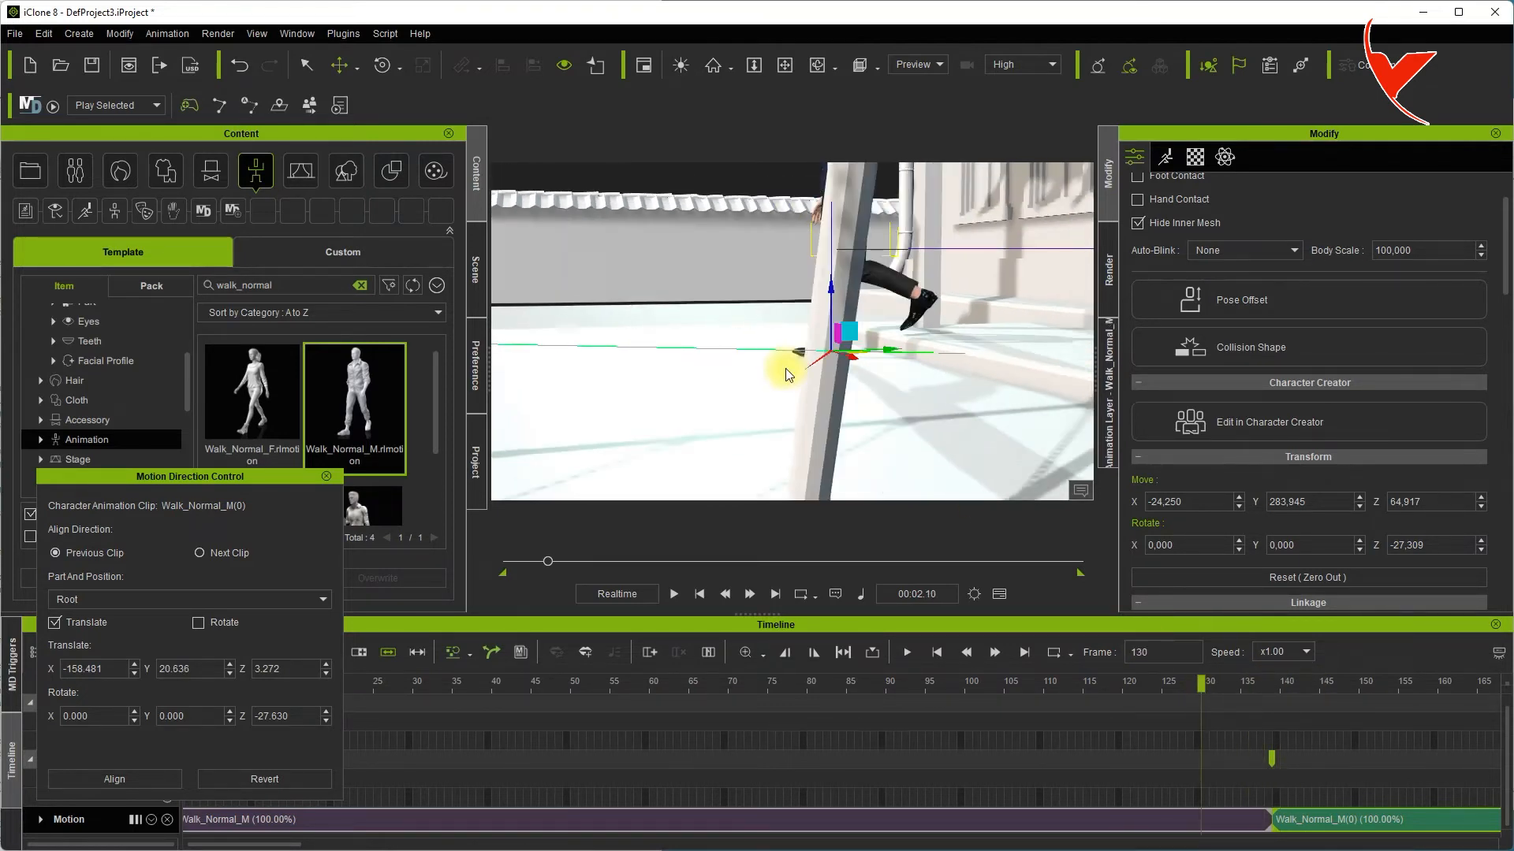
right_click_drag(785, 374, 910, 409)
scroll(906, 408, "down", 2)
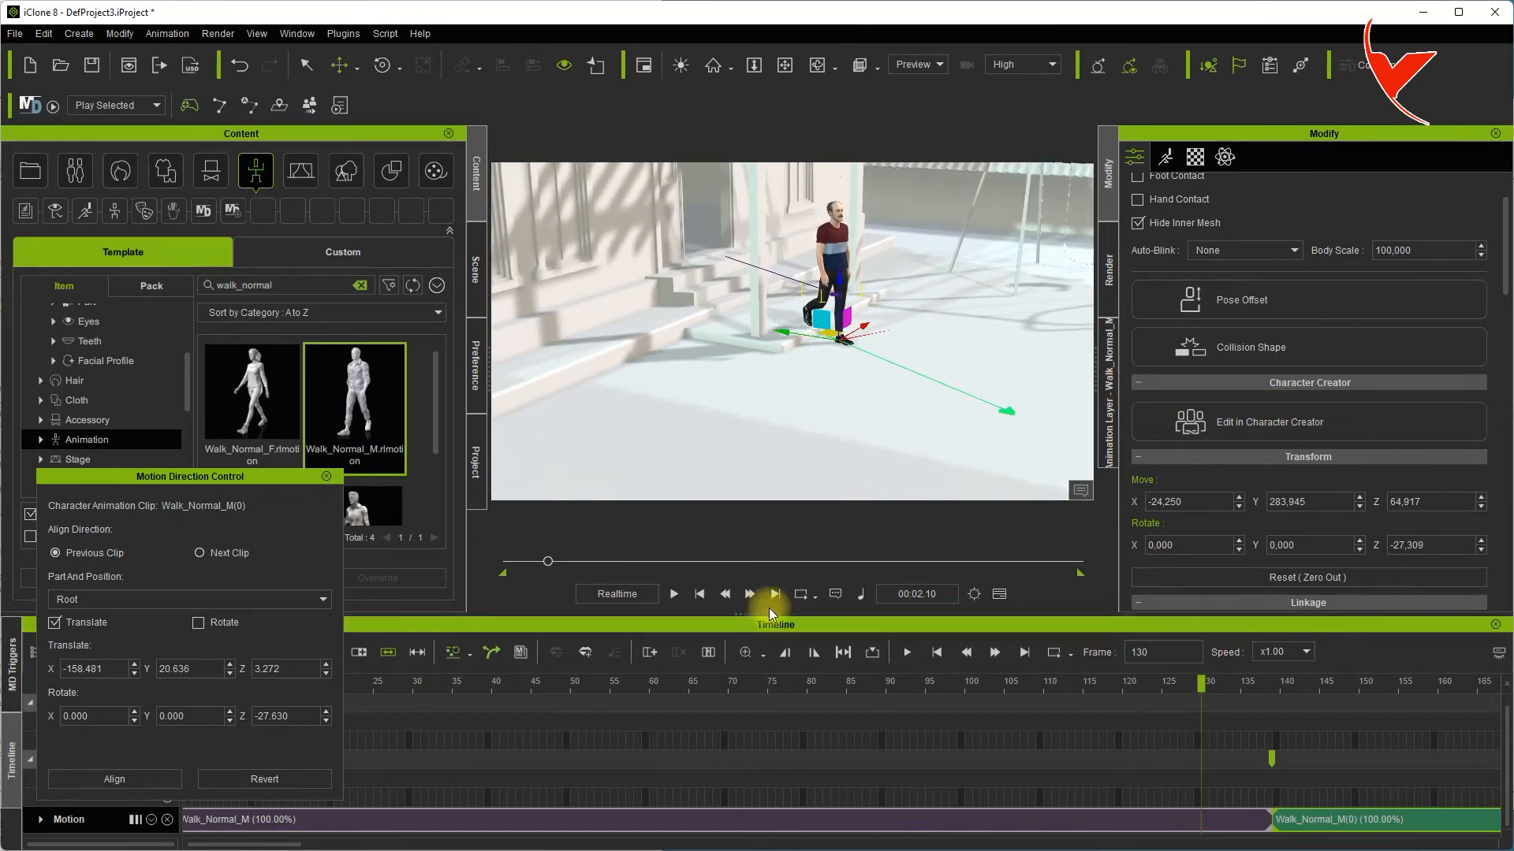
left_click(700, 596)
left_click(676, 595)
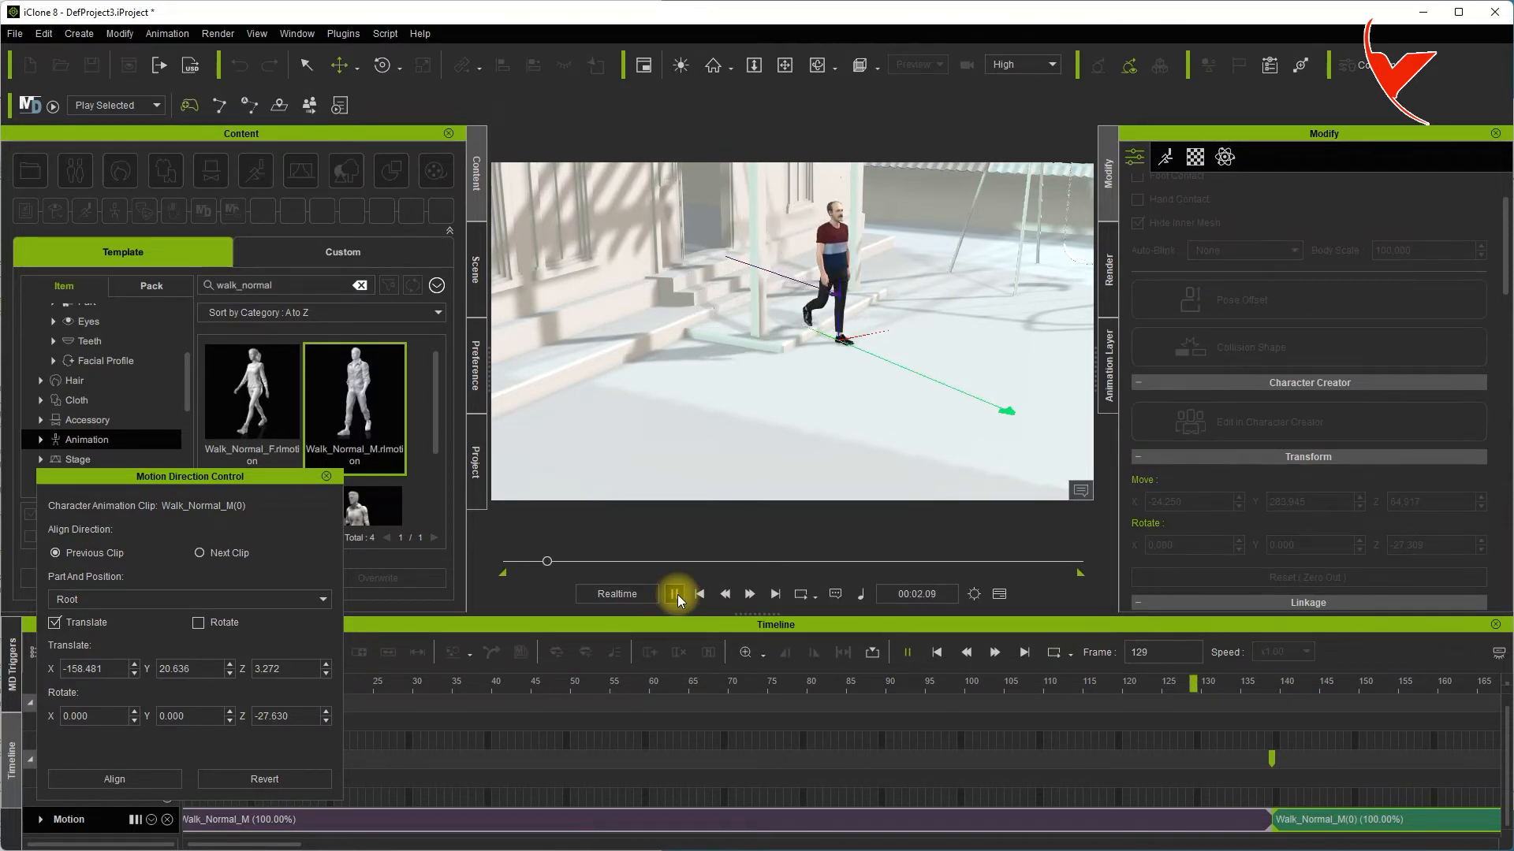
left_click(676, 595)
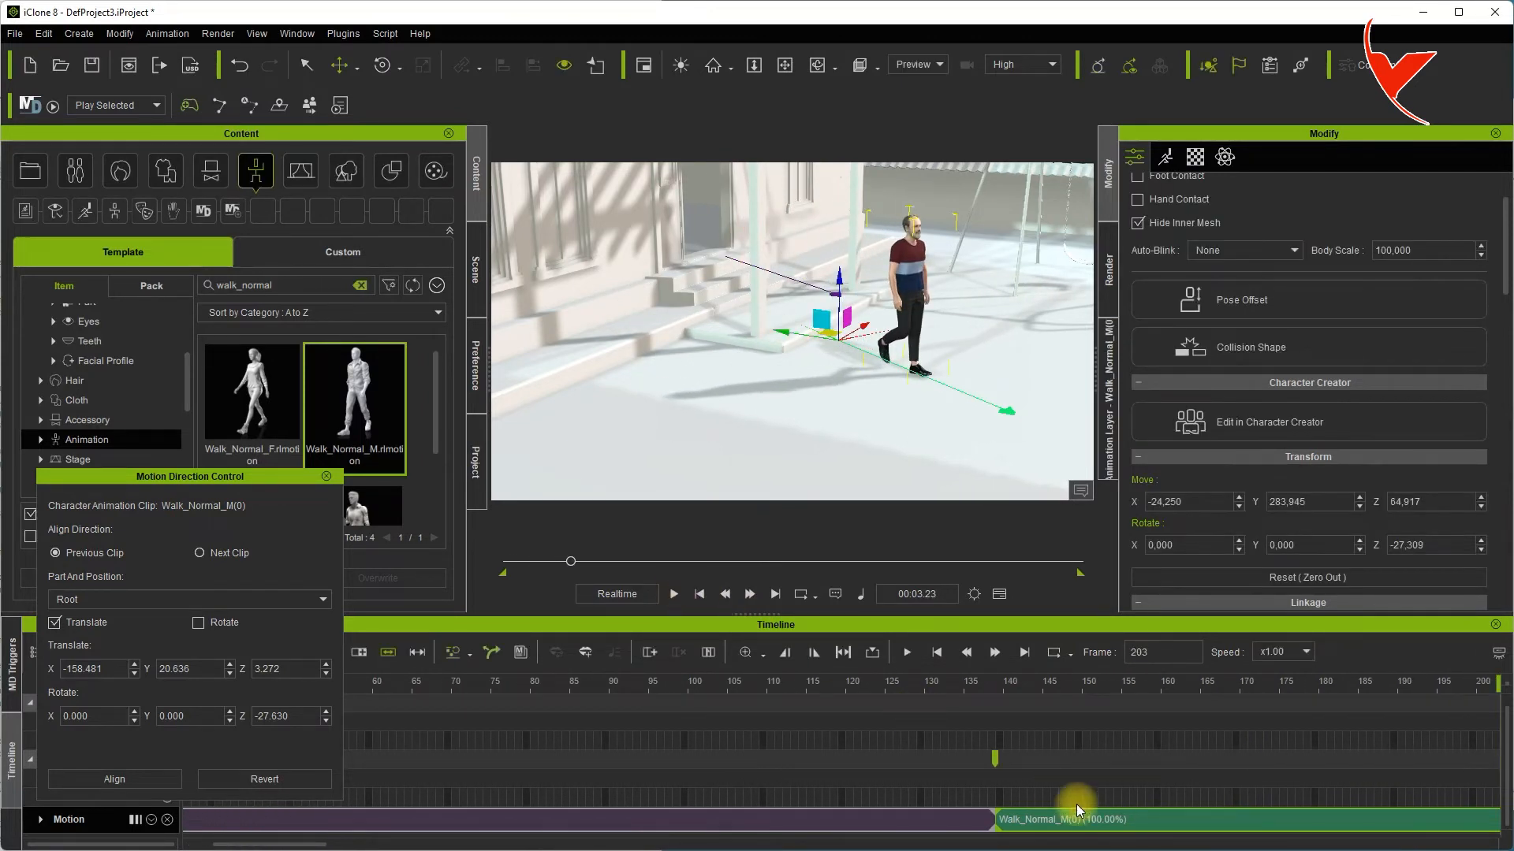
Move the second walk clip's start to about frame 138, blend it with the first clip, and preview the transition.
left_click(1009, 818)
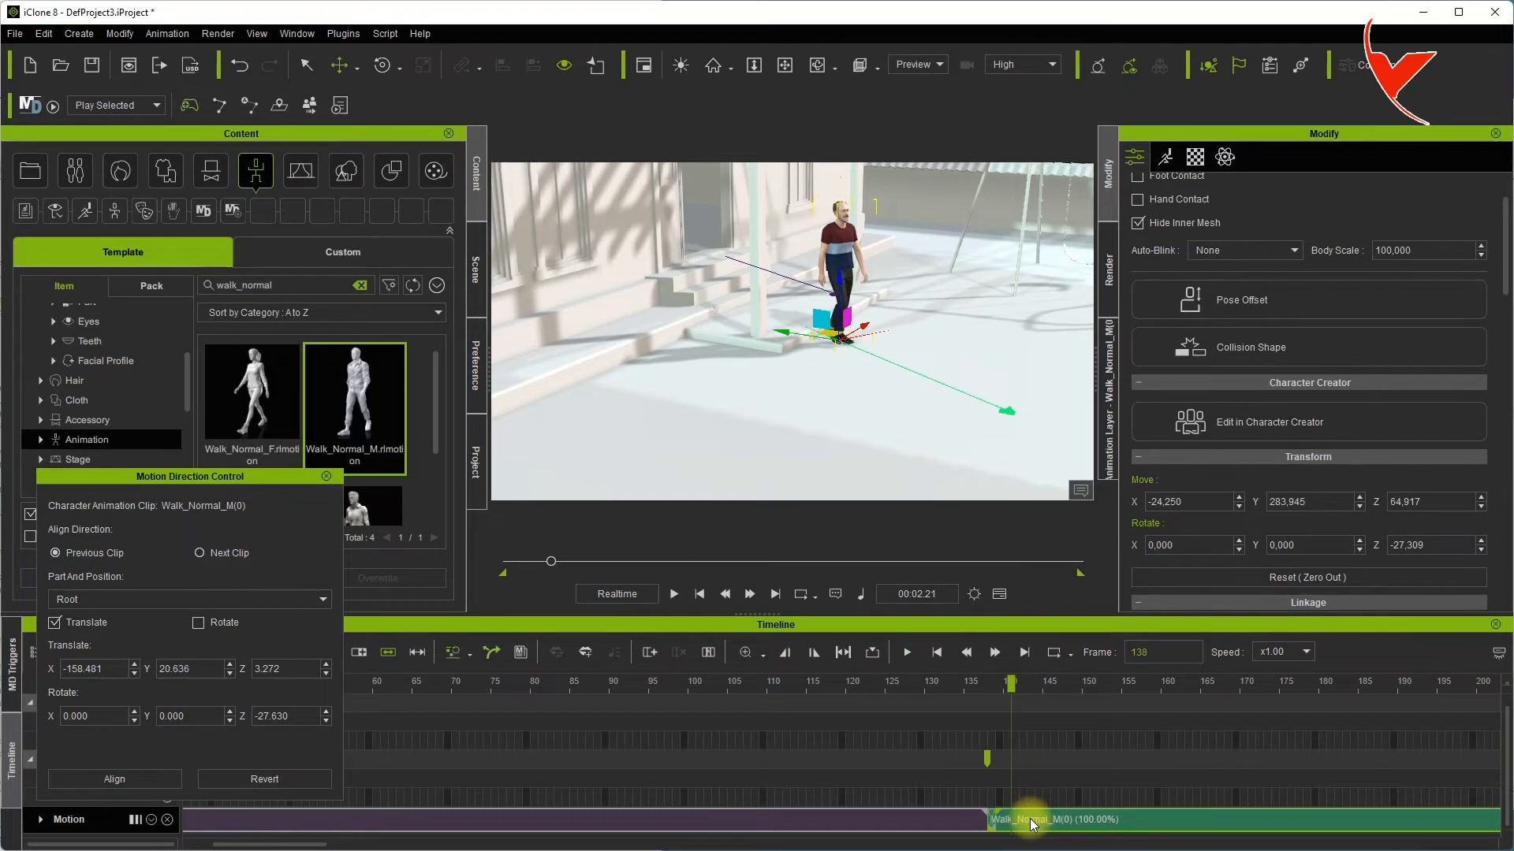
left_click(1027, 822)
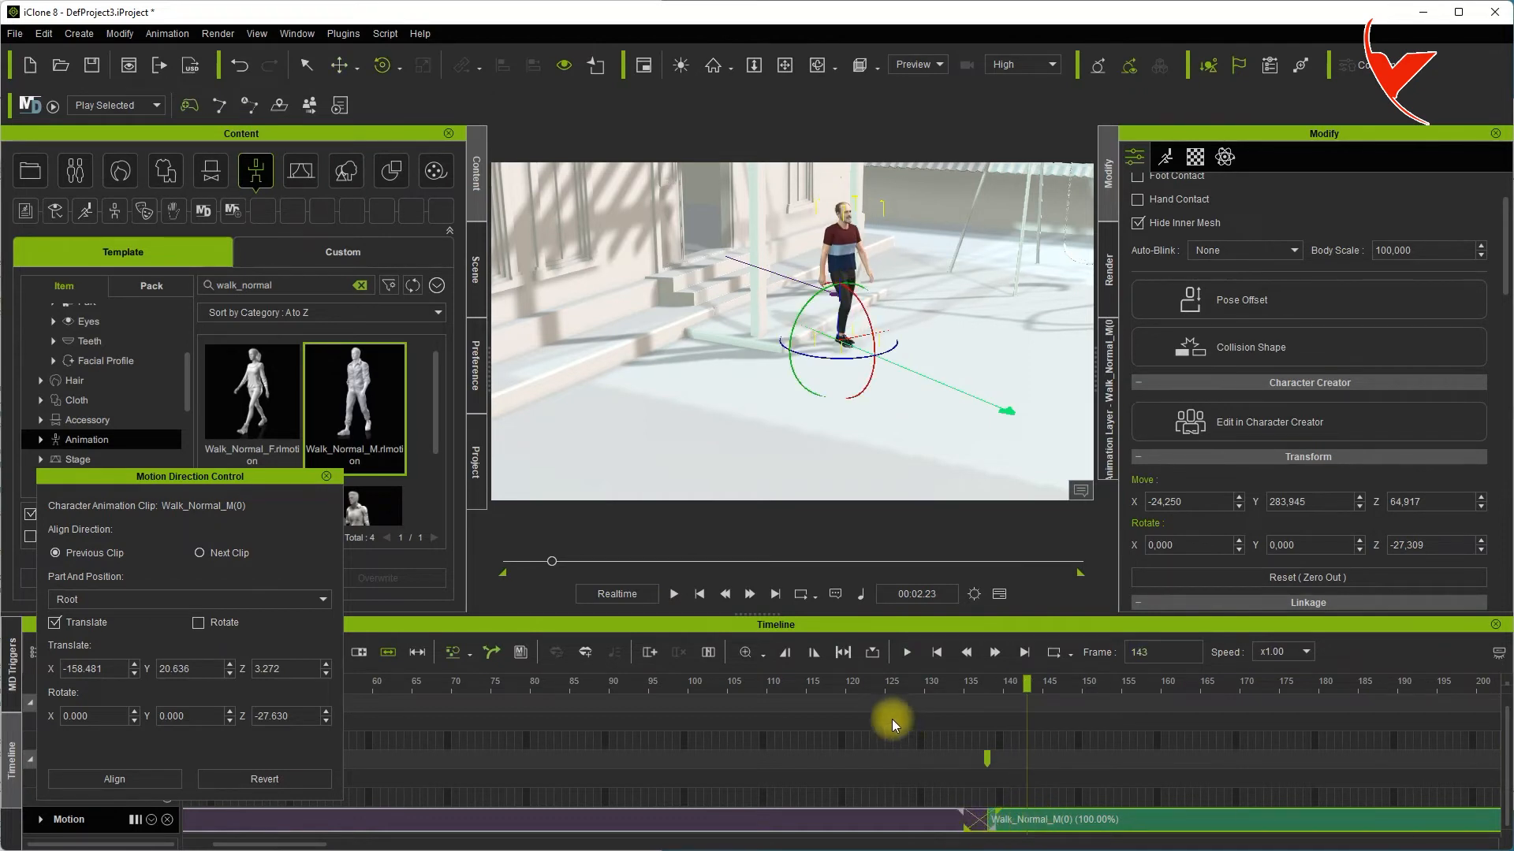
left_click(863, 686)
left_click(670, 596)
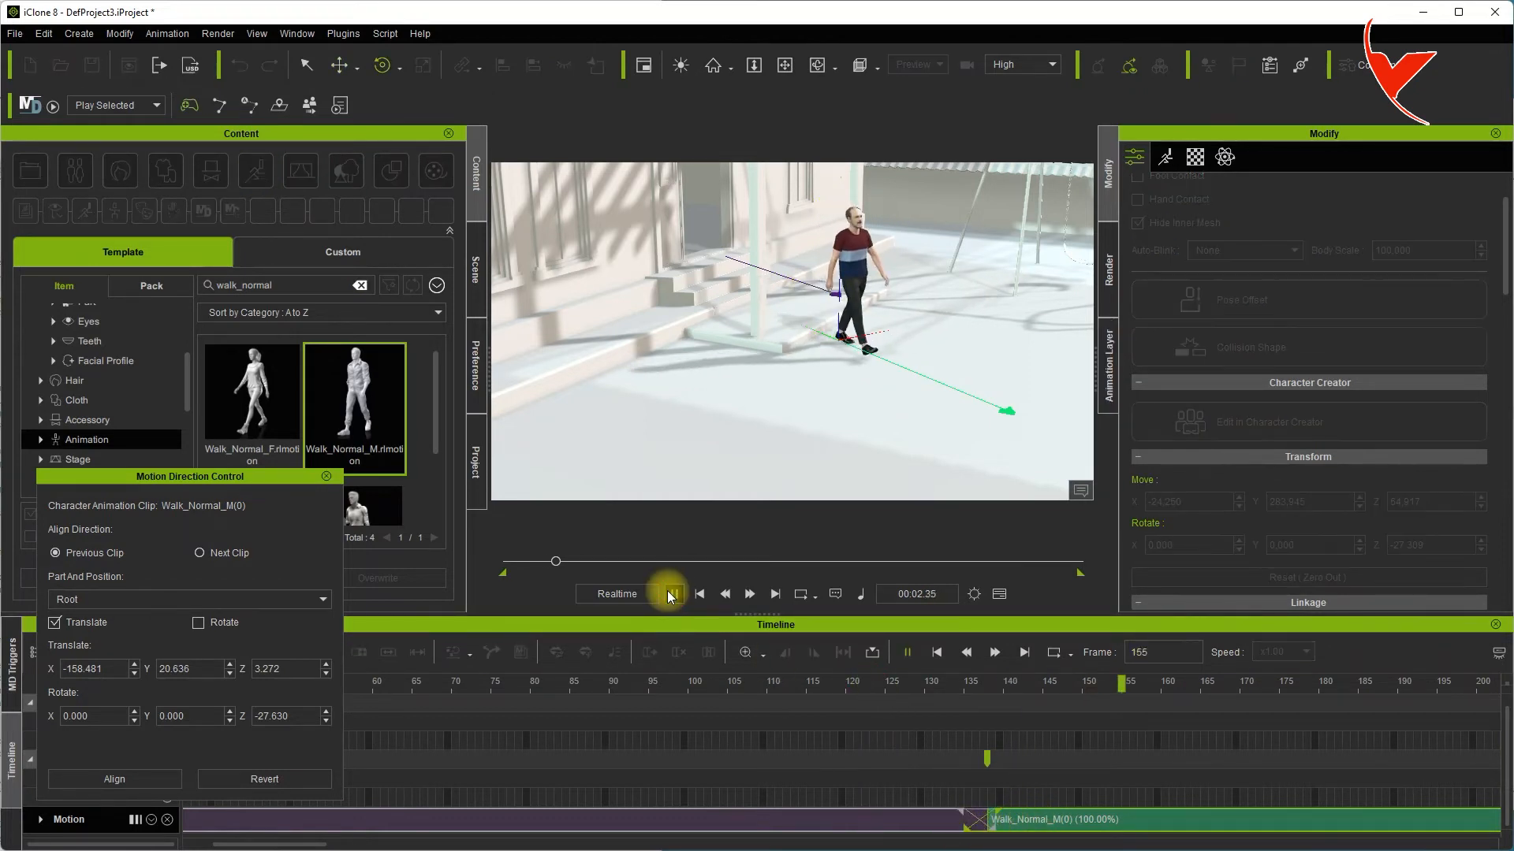
left_click(946, 821)
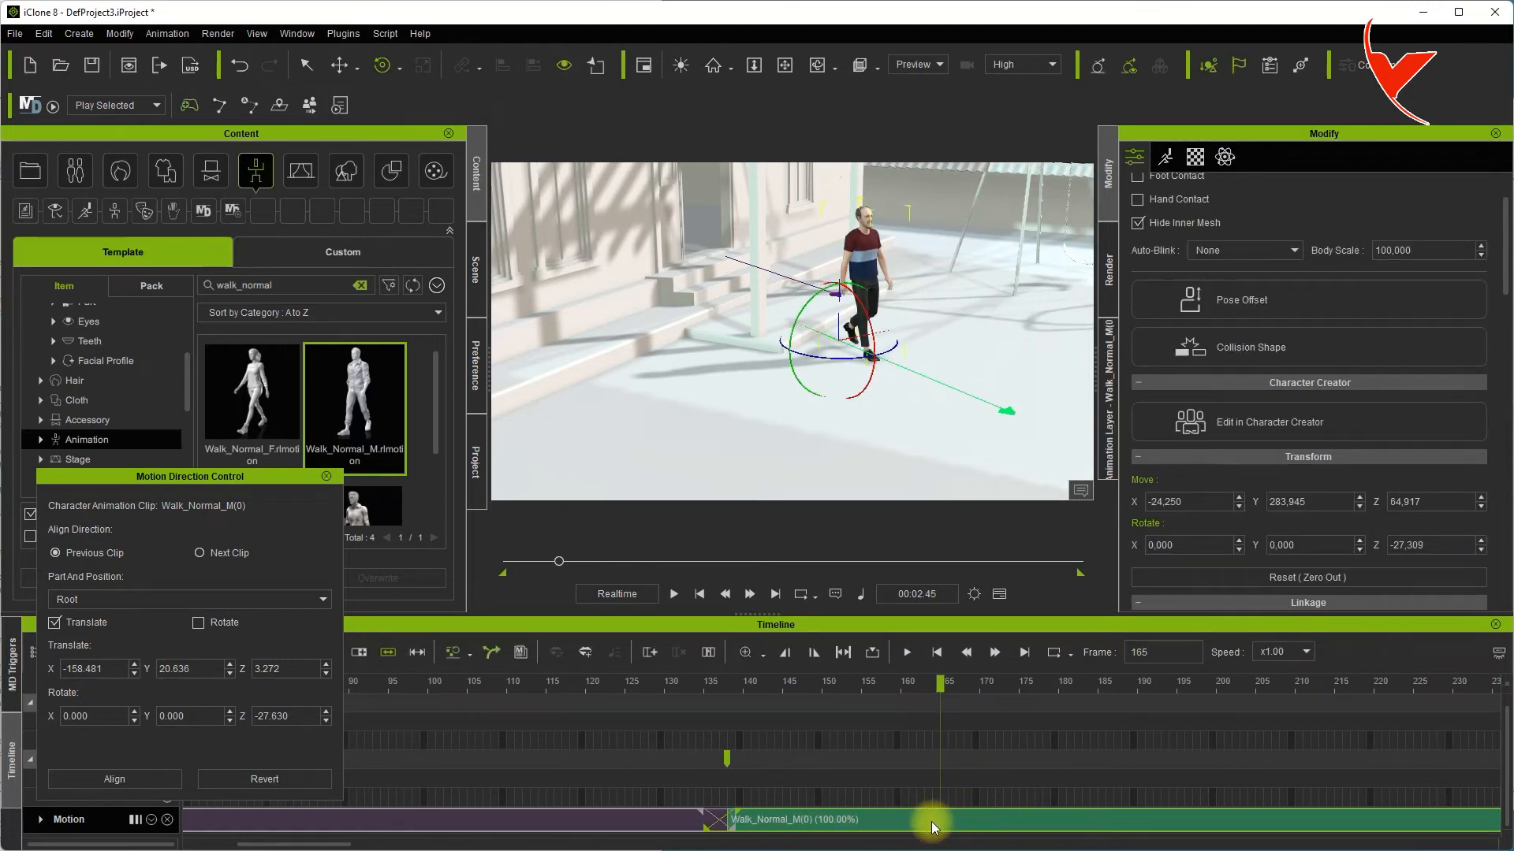
Shift the second walk clip earlier to about frame 135, lengthen its blend with the first clip, and play the transition.
left_click_drag(939, 678, 661, 706)
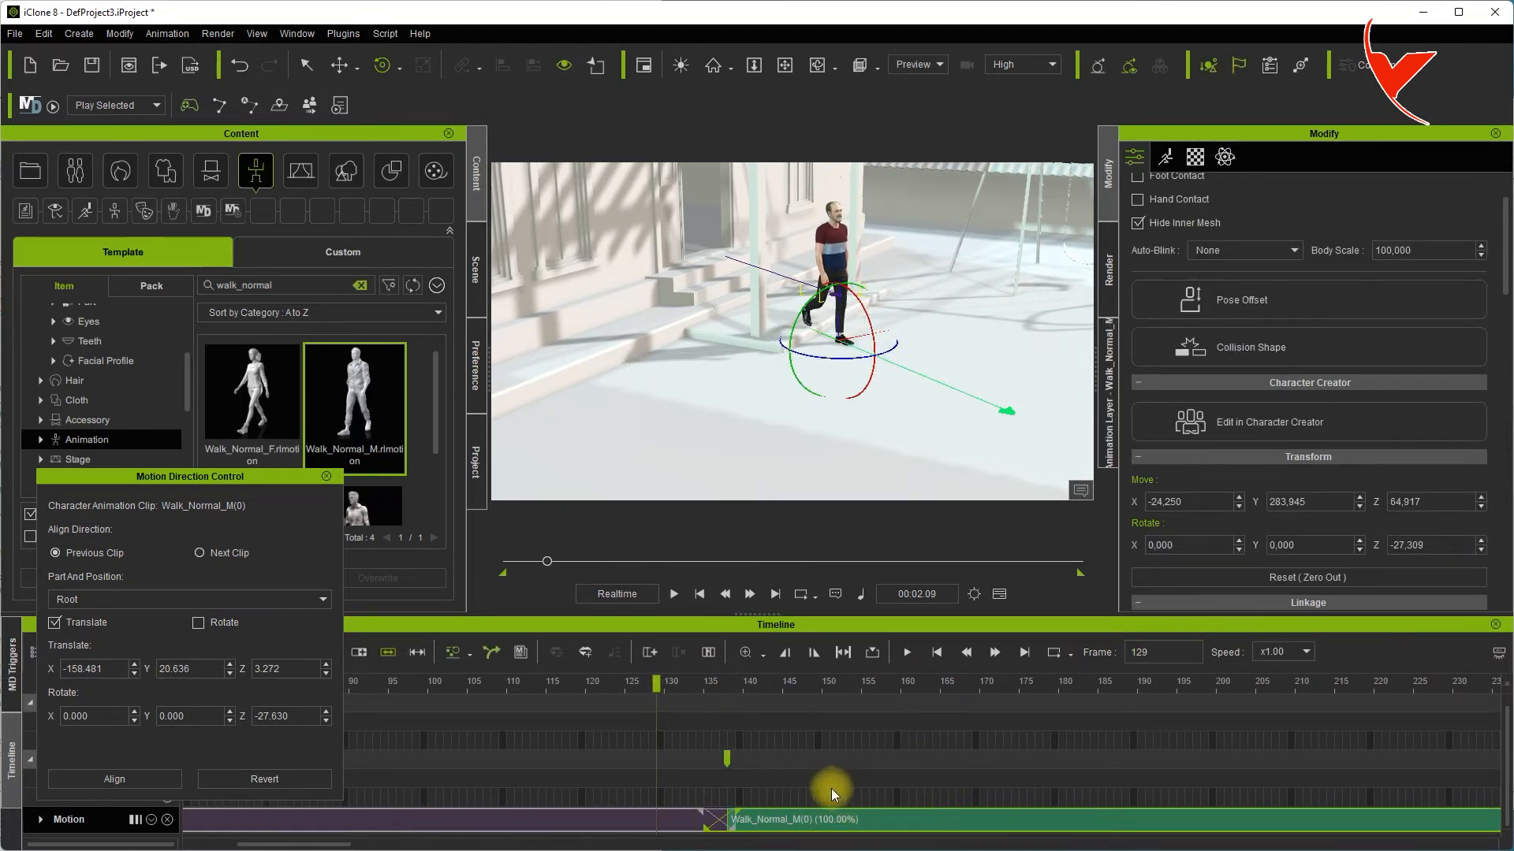
left_click_drag(788, 829, 666, 832)
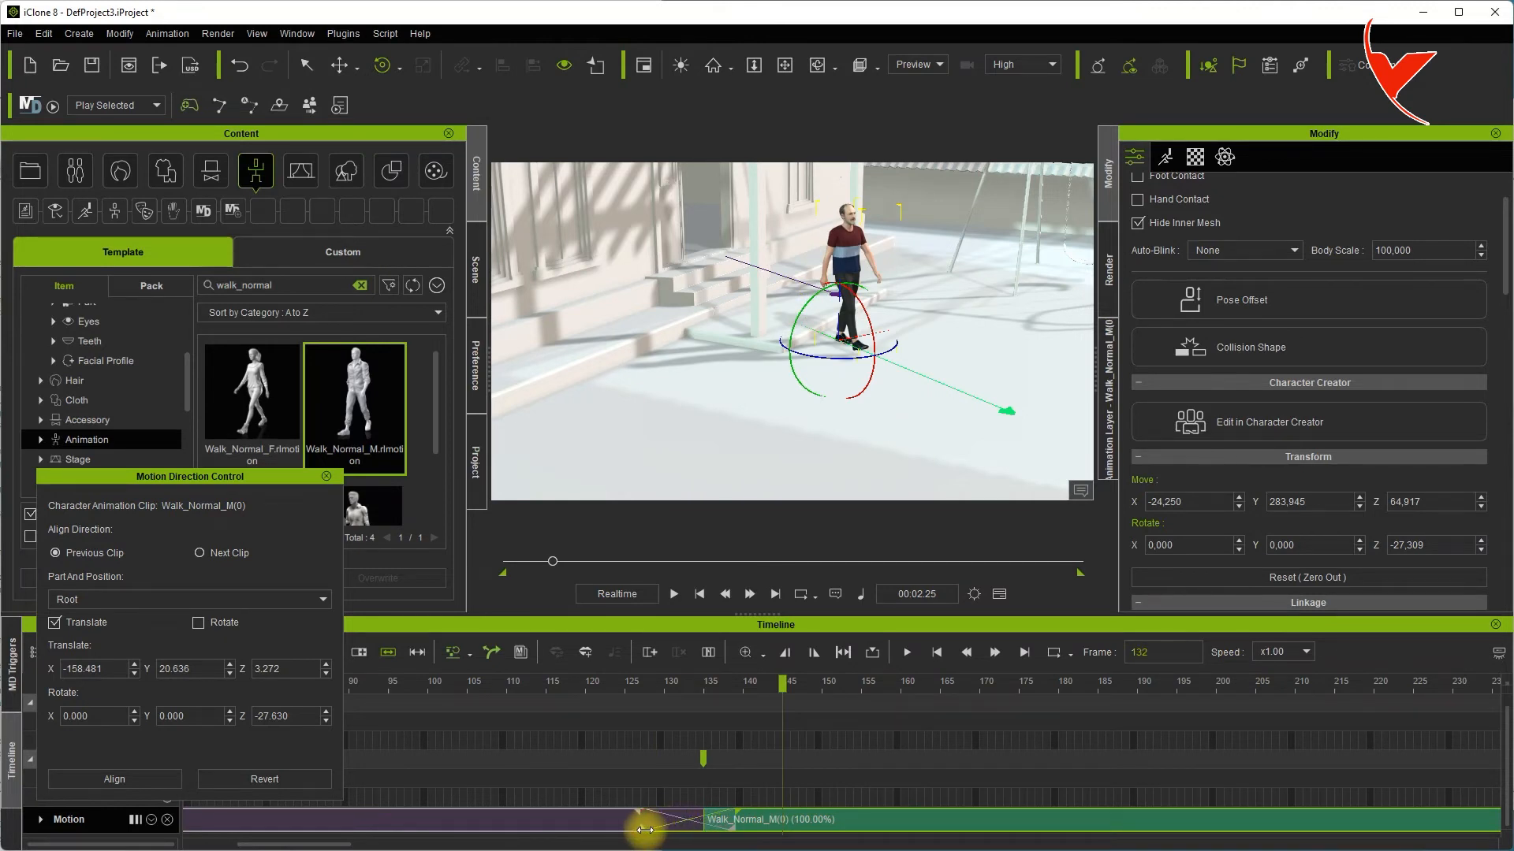
left_click(673, 594)
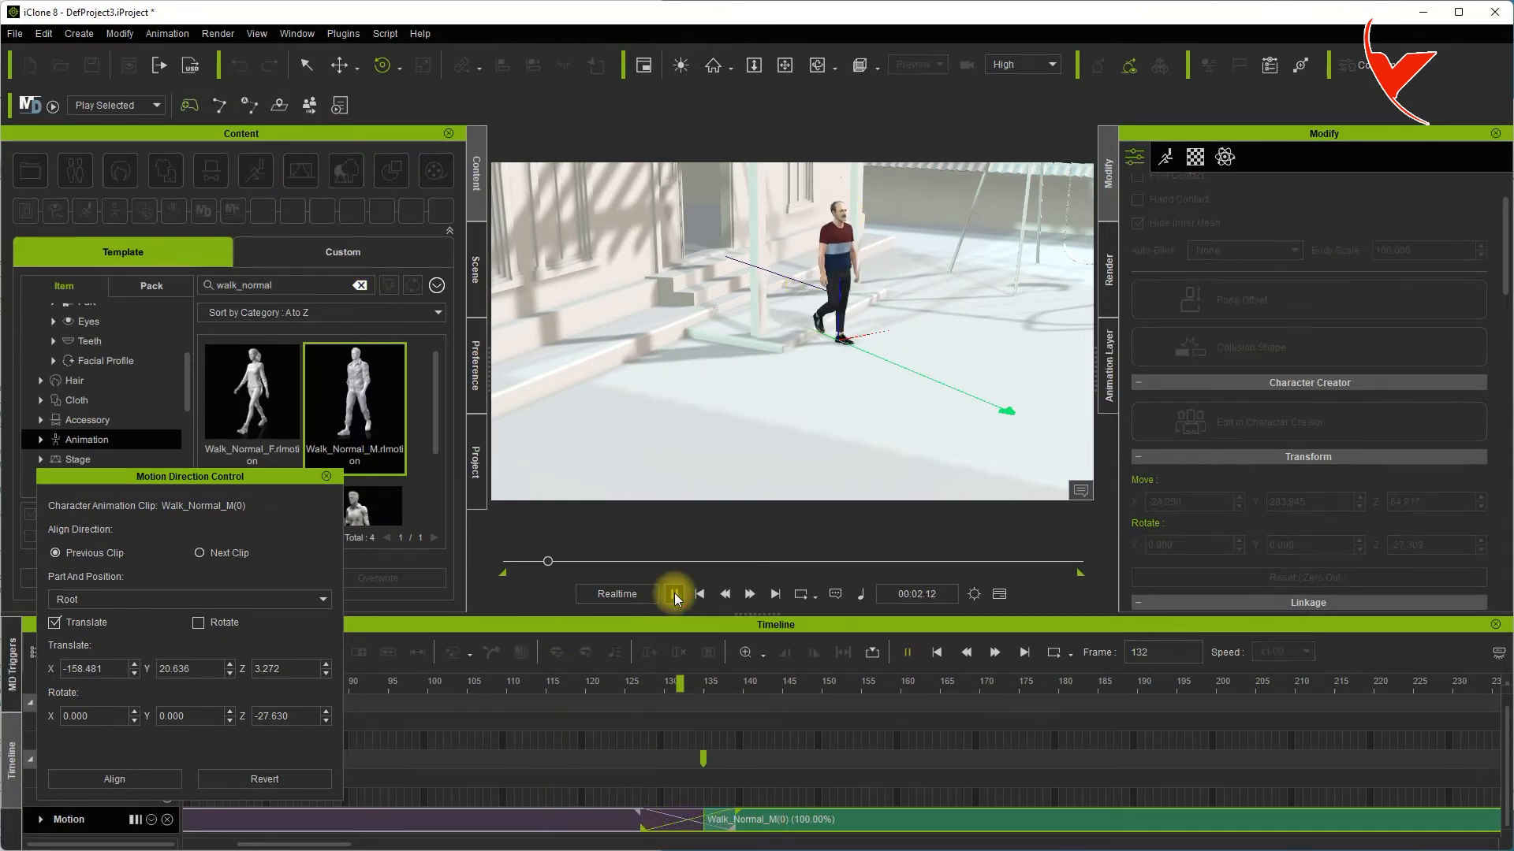
left_click(673, 594)
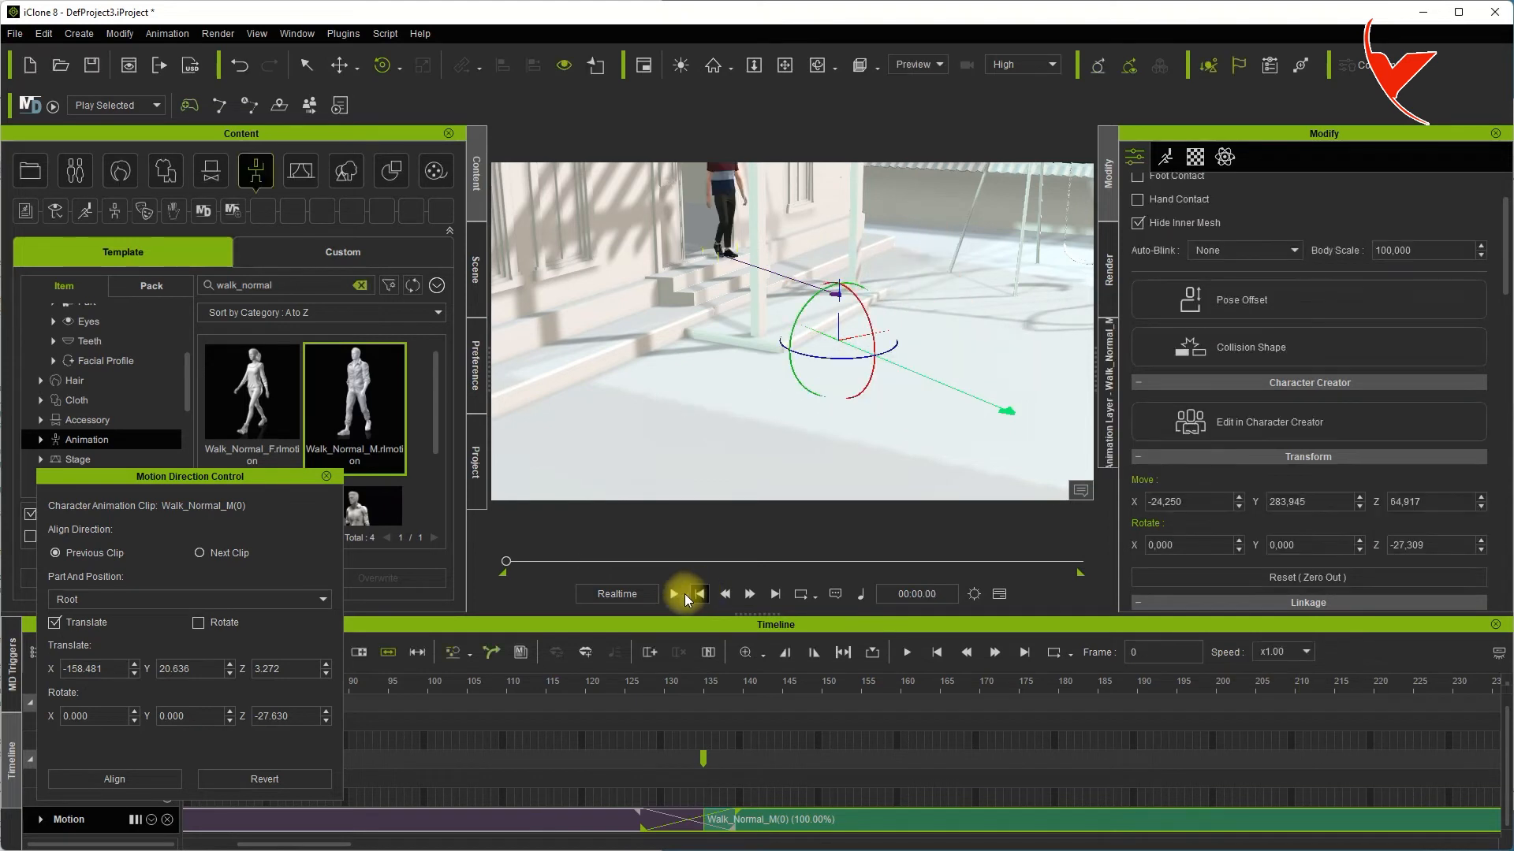
Frame the doorway and yard, play the complete walk from frame 0, and return to the start.
right_click_drag(755, 412, 760, 378)
middle_click_drag(755, 318, 754, 377)
left_click(673, 594)
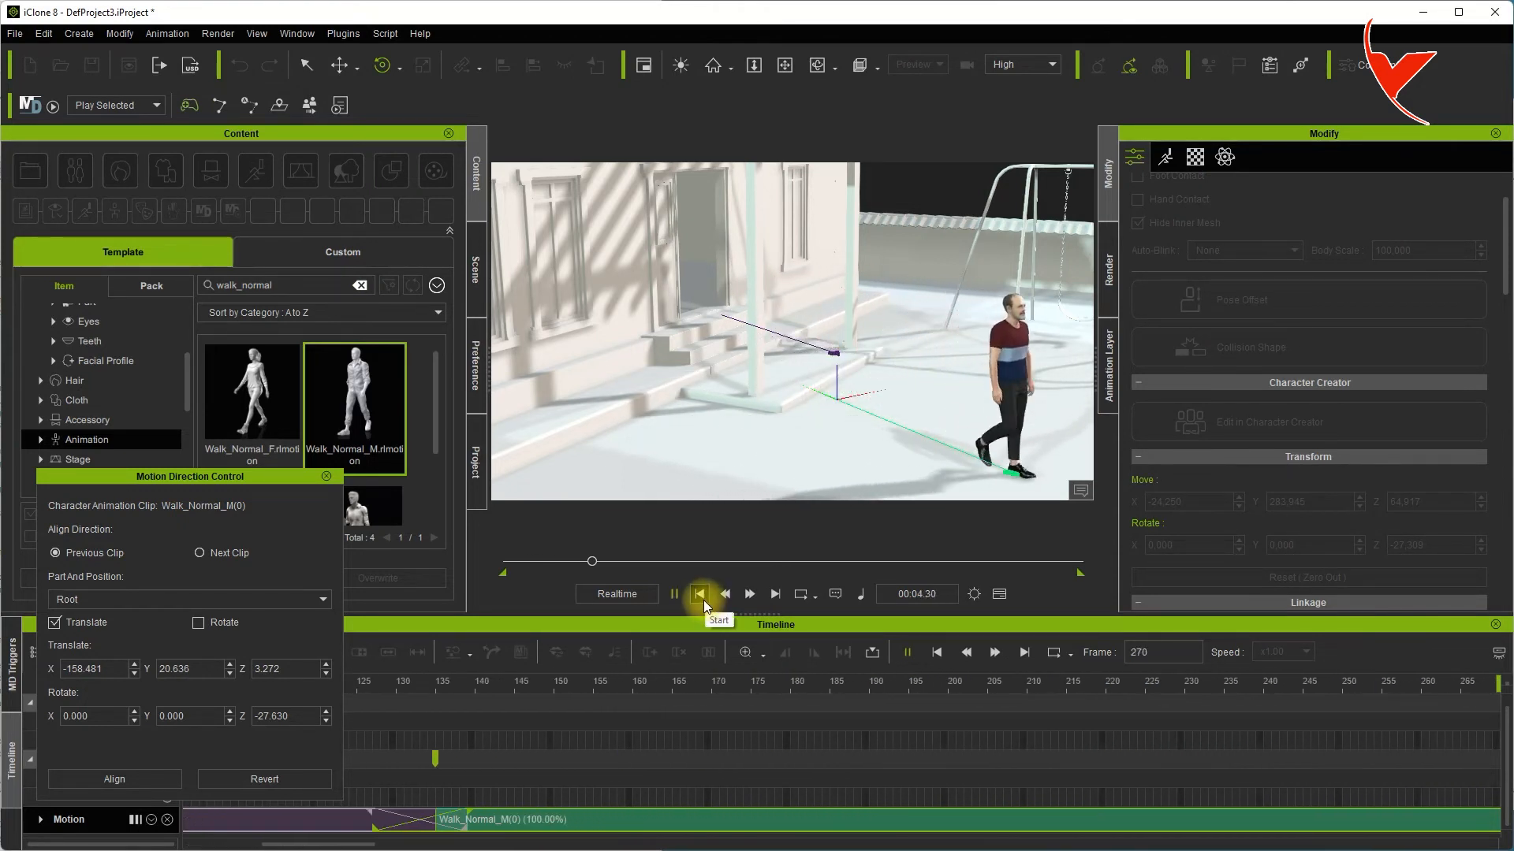
left_click(699, 594)
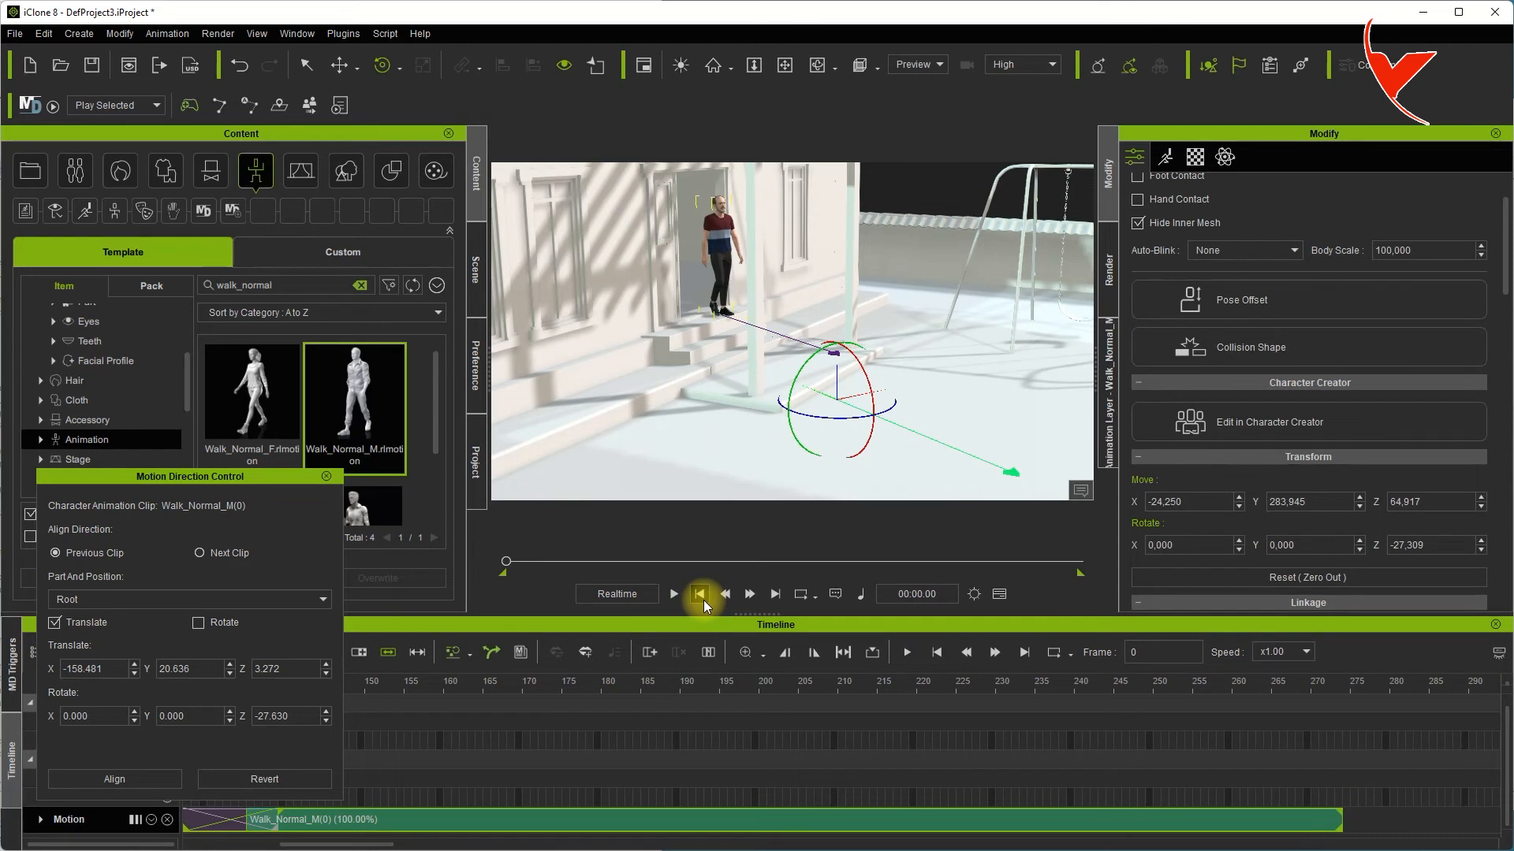
Export the avatar as FBX with the Unreal preset, ranging from frame 0 to the walk's end, named Walk_Test.
left_click(14, 33)
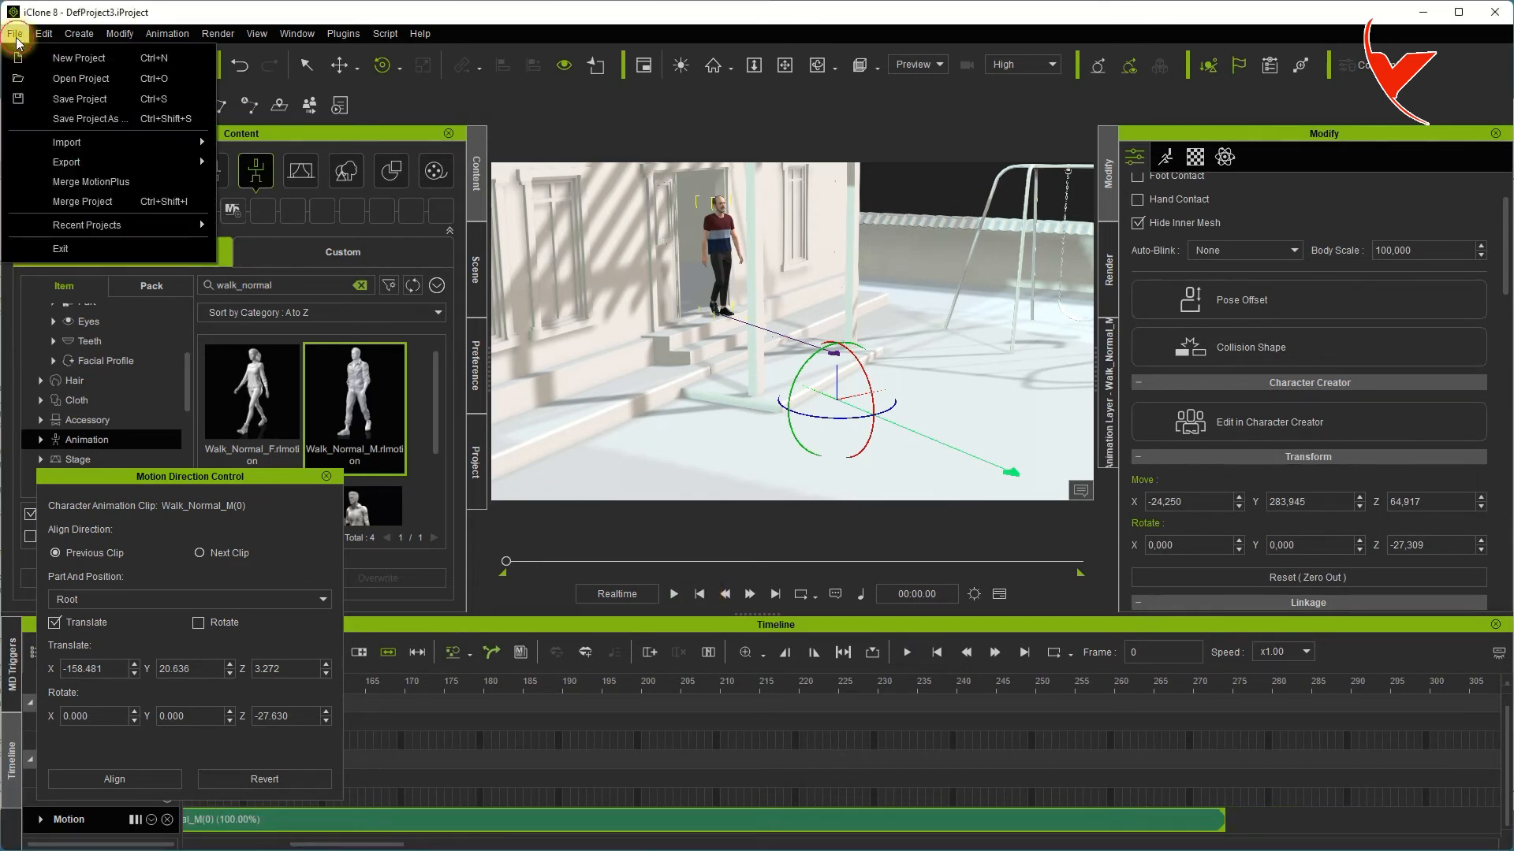
mouse_move(118, 162)
left_click(272, 181)
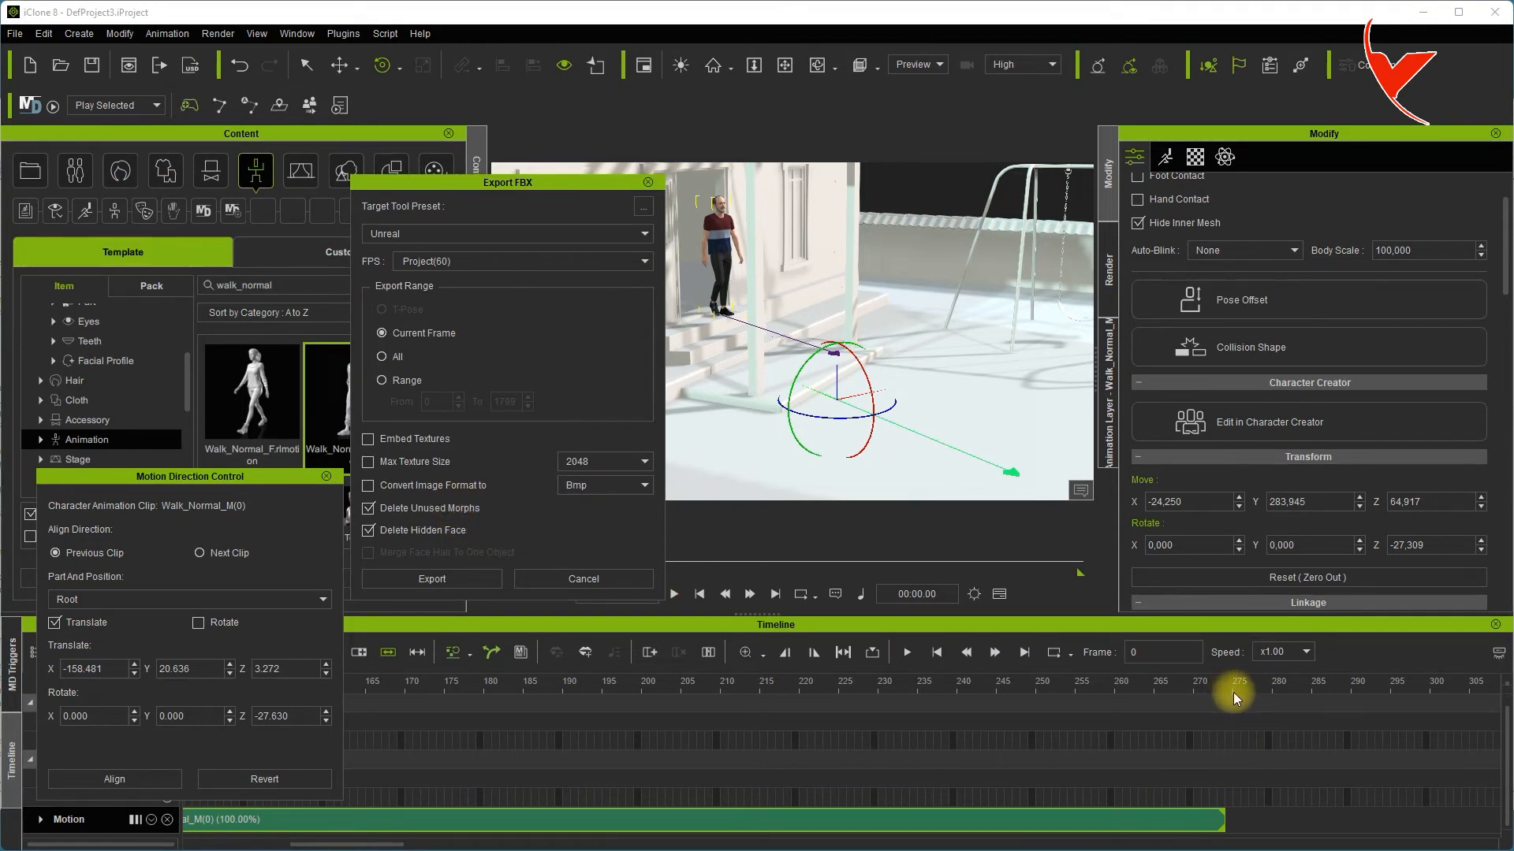
left_click(420, 385)
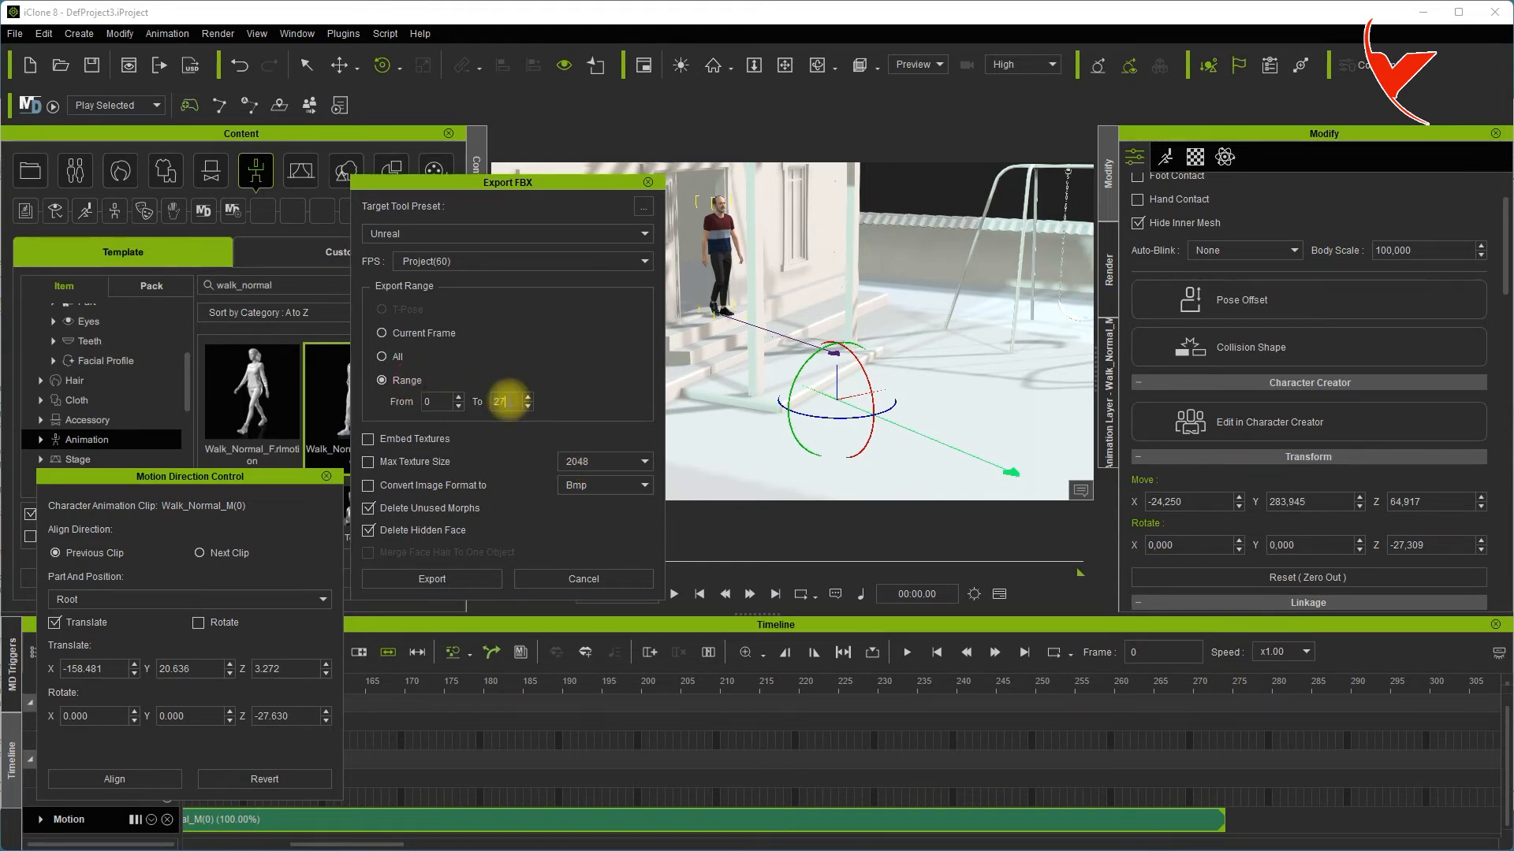
left_click(452, 580)
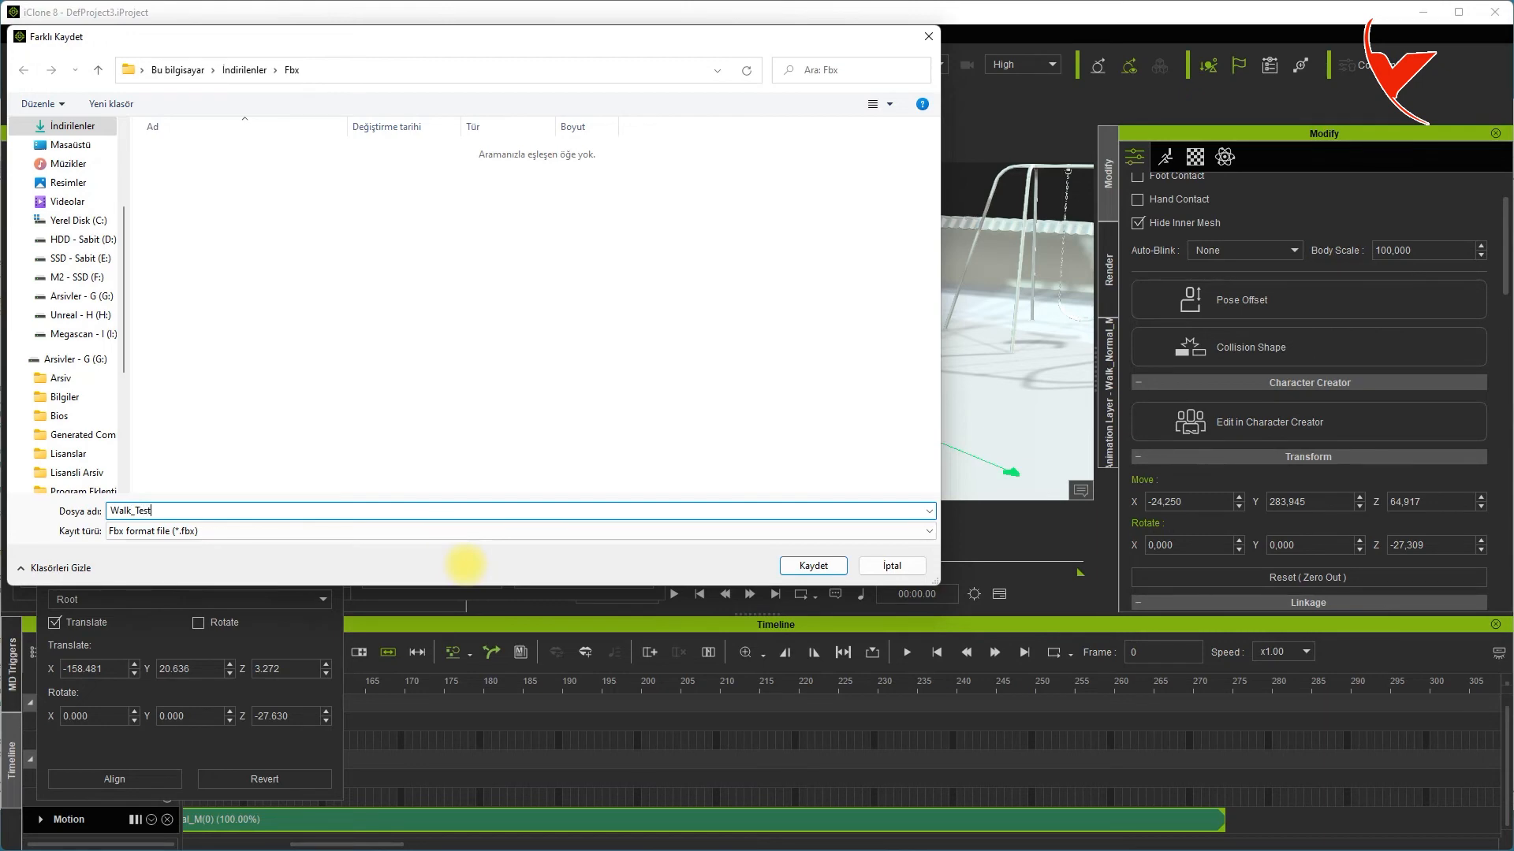
key("Return")
Switch to Unreal Engine and import Walk_Test into the WalkingTest folder with HQ Shader, Use T0 As Ref Pose and Import Animations enabled.
left_click(845, 495)
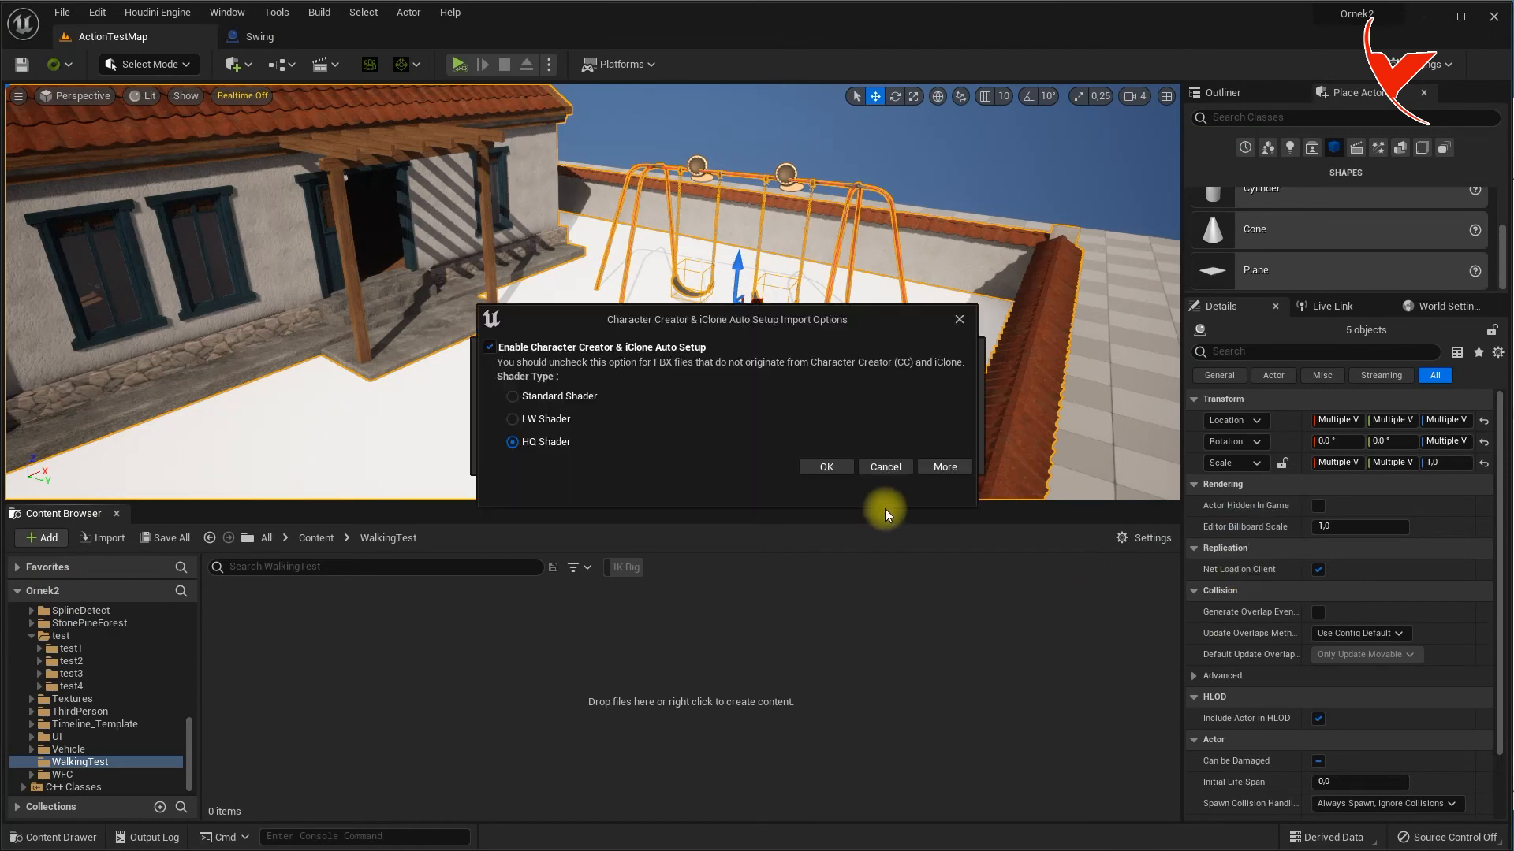
left_click(839, 469)
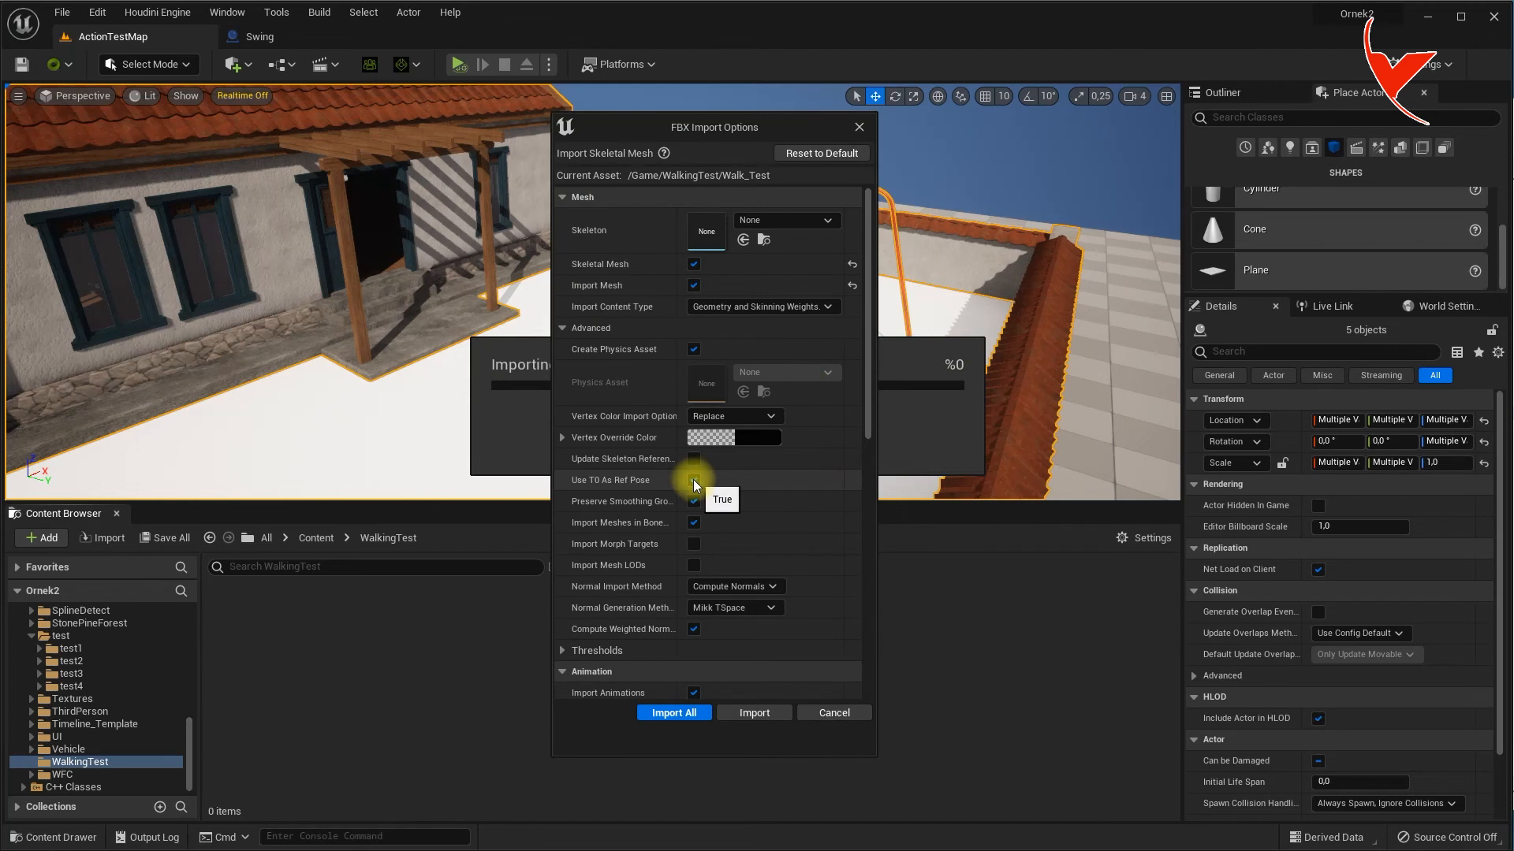
scroll(690, 484, "down", 3)
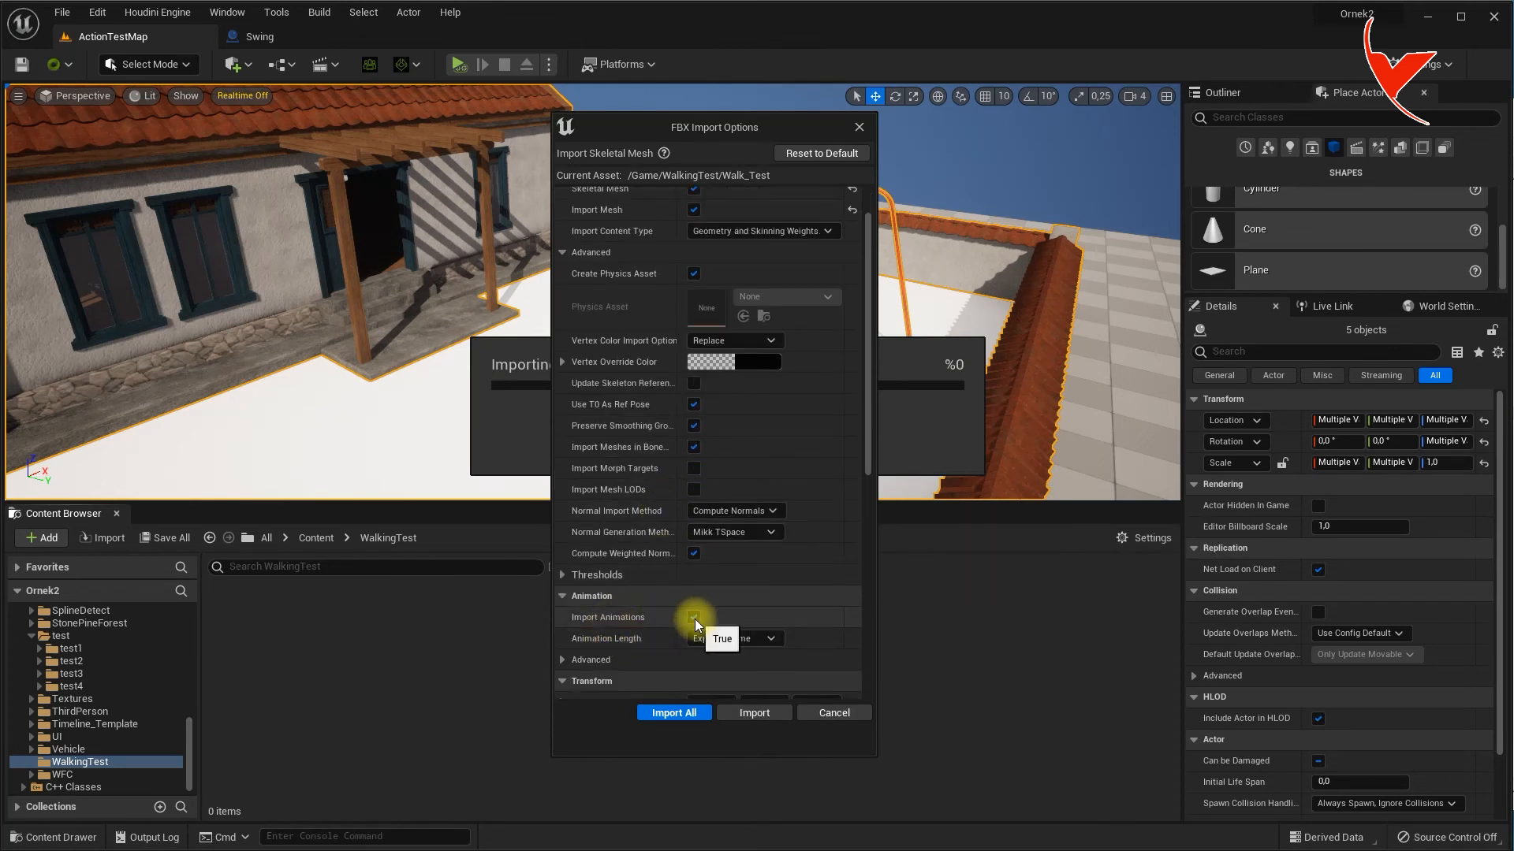
left_click(676, 714)
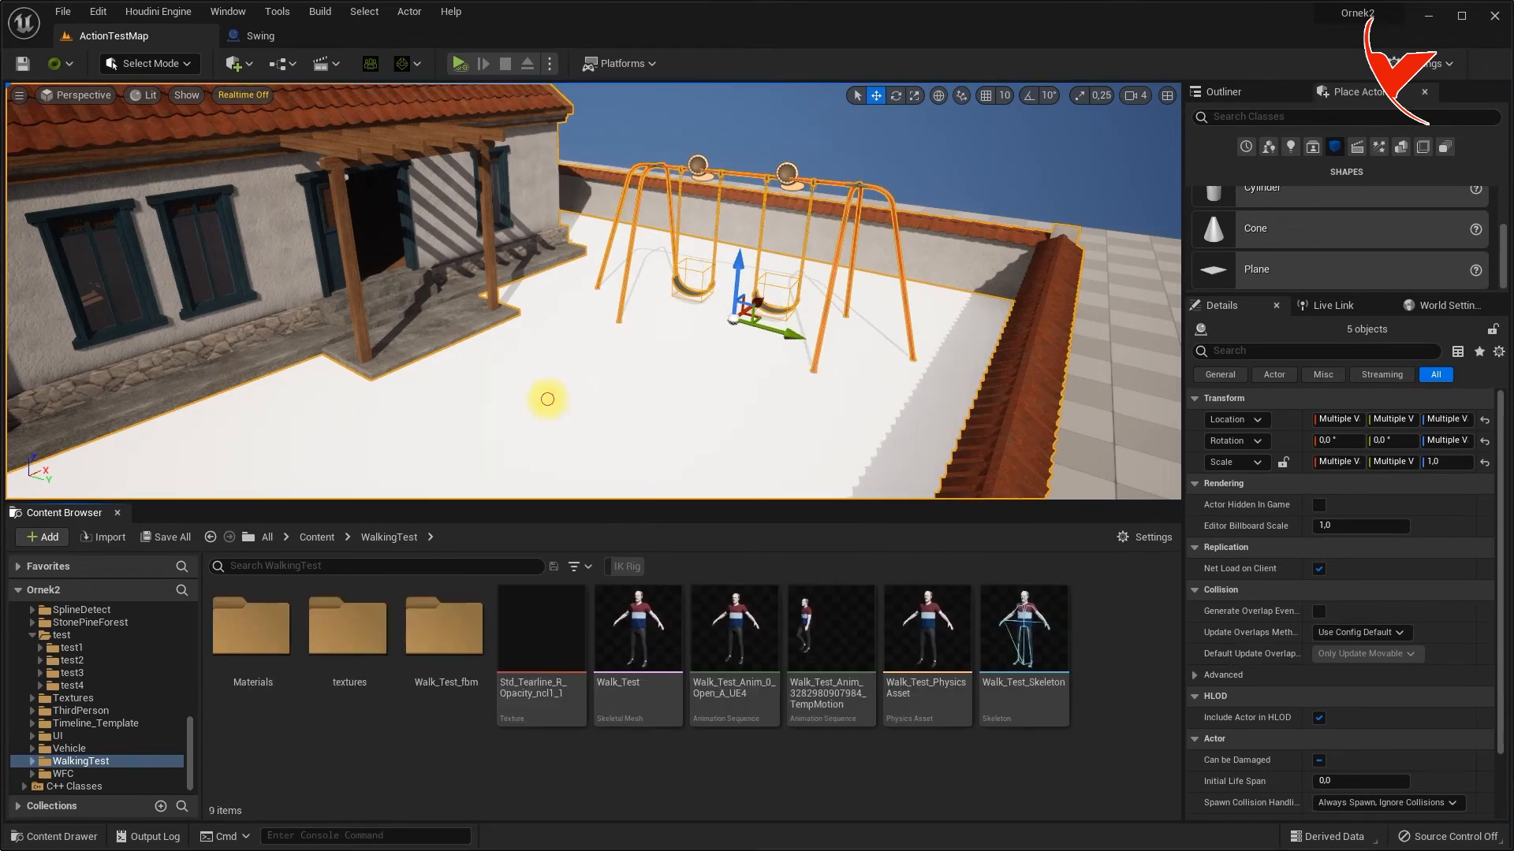
Delete the white geometry covering the yard and place the Walk_Test TempMotion animation sequence in the level by the house.
left_click(546, 399)
key("Delete")
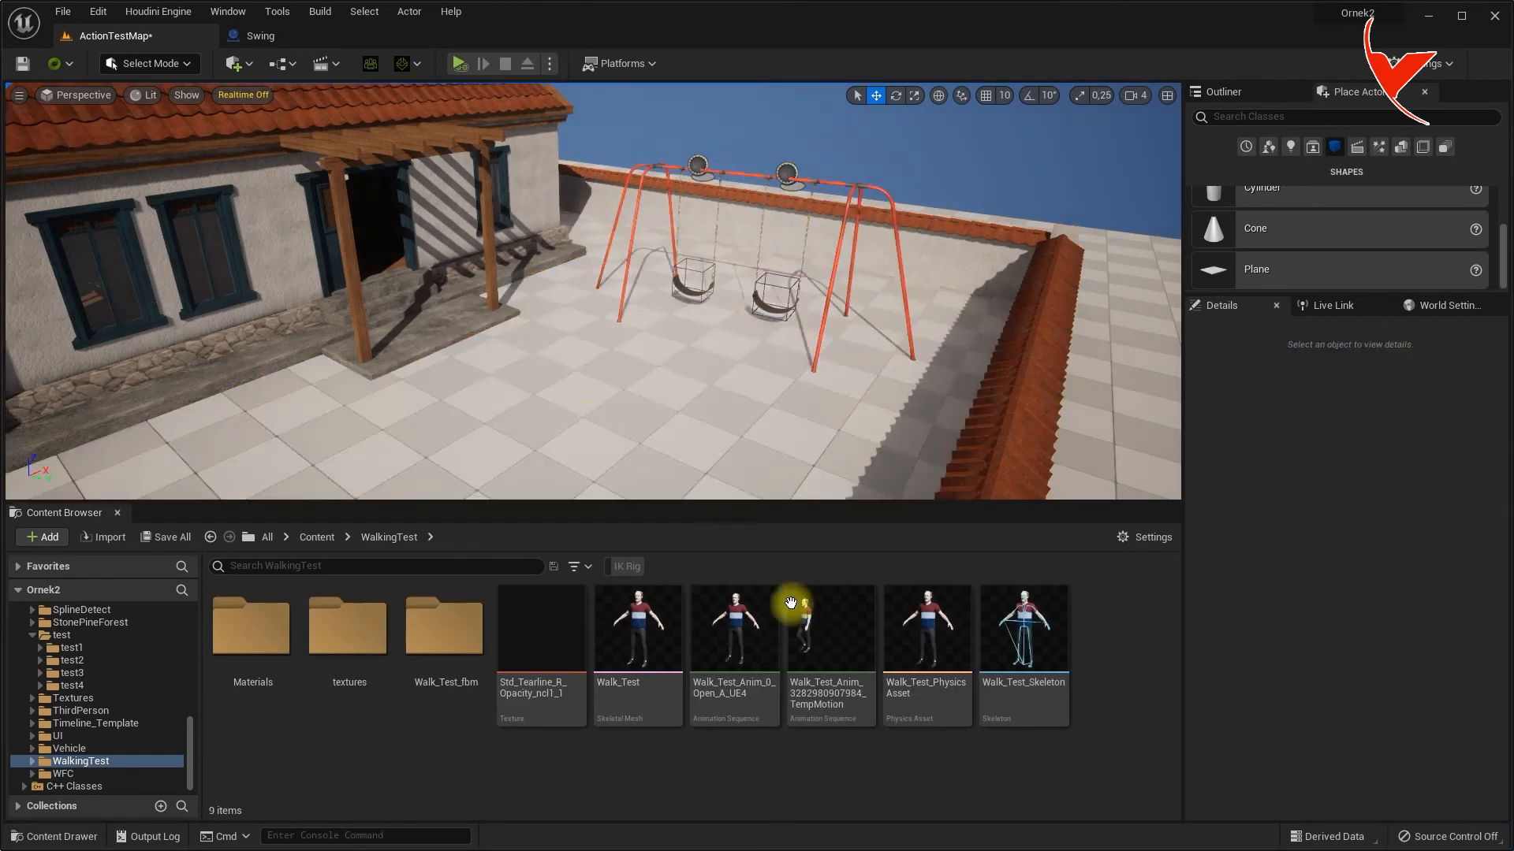
left_click_drag(827, 625, 500, 345)
right_click_drag(497, 347, 792, 276)
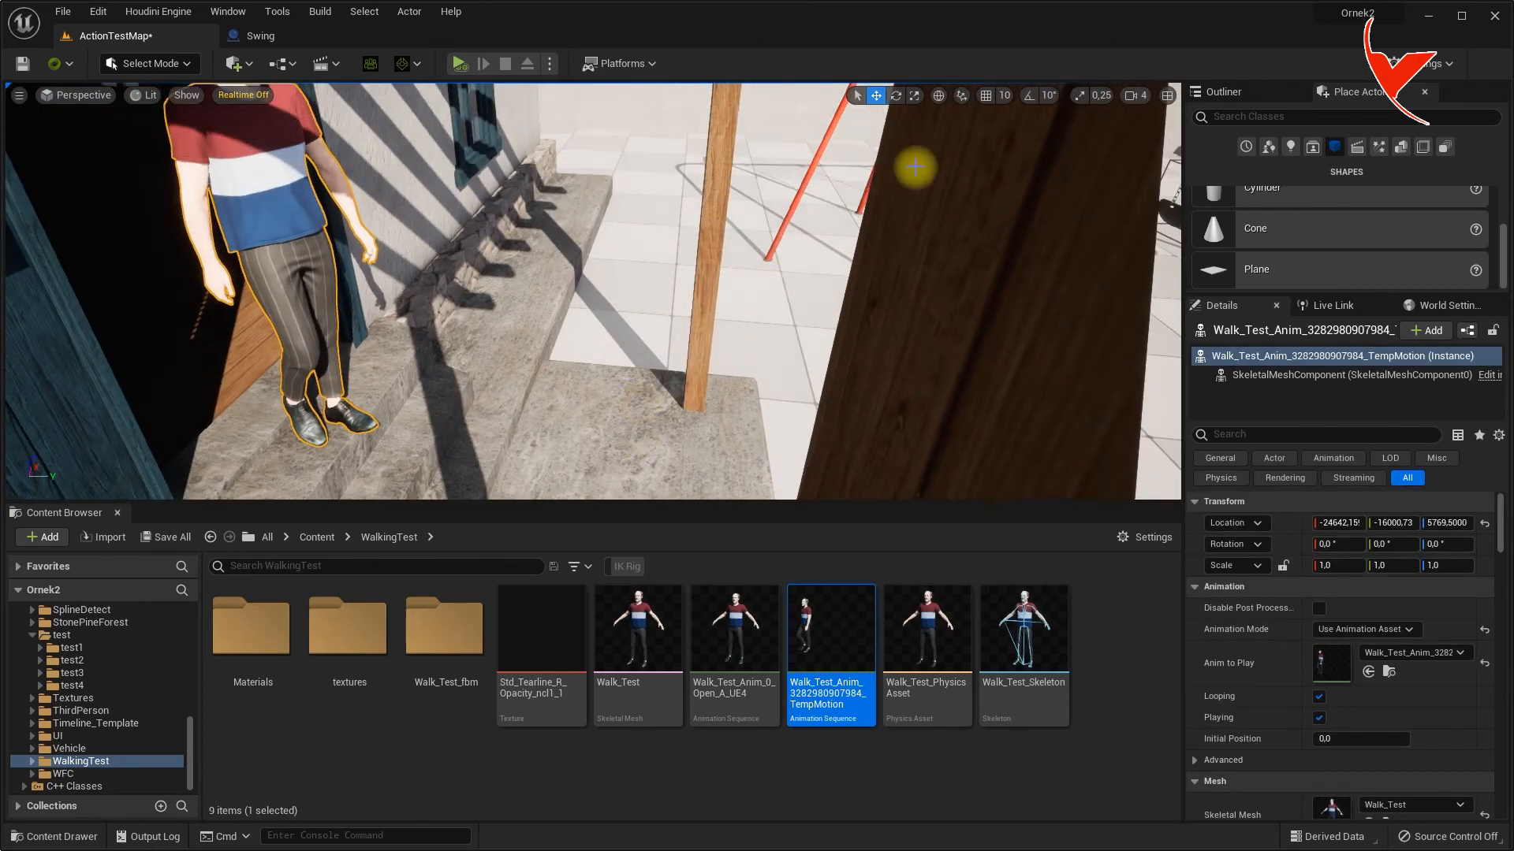
Set the viewport camera speed to 2 and simulate the level to review the character's walk from the doorway into the yard.
left_click(1132, 96)
mouse_move(608, 297)
right_mouse_down()
mouse_move(491, 303)
mouse_move(607, 307)
right_mouse_up()
left_click(457, 69)
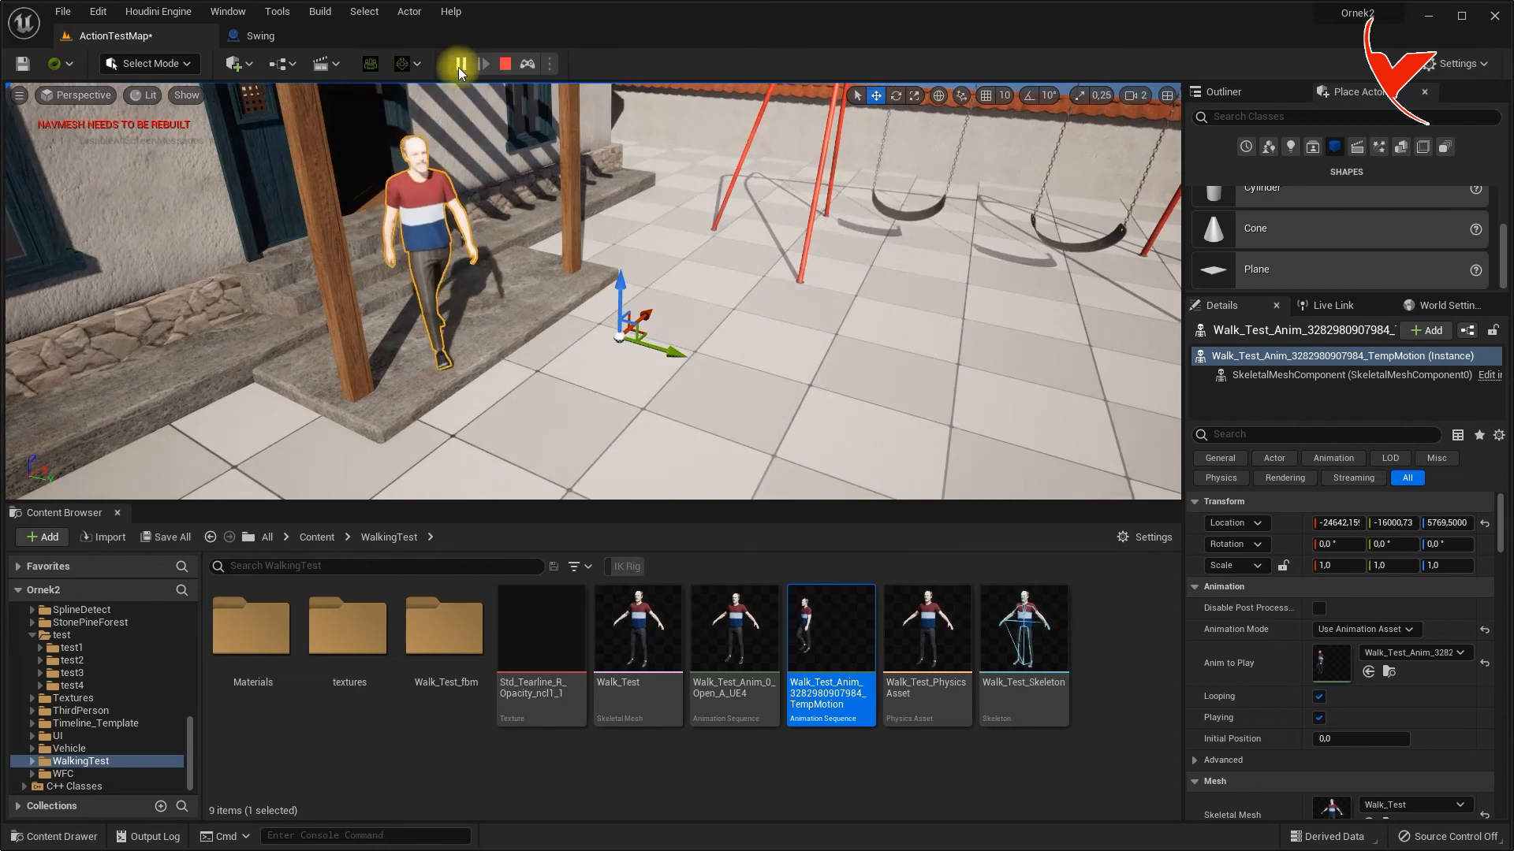
left_click(610, 215)
mouse_move(611, 215)
right_mouse_down()
mouse_move(646, 234)
mouse_move(625, 209)
right_mouse_up()
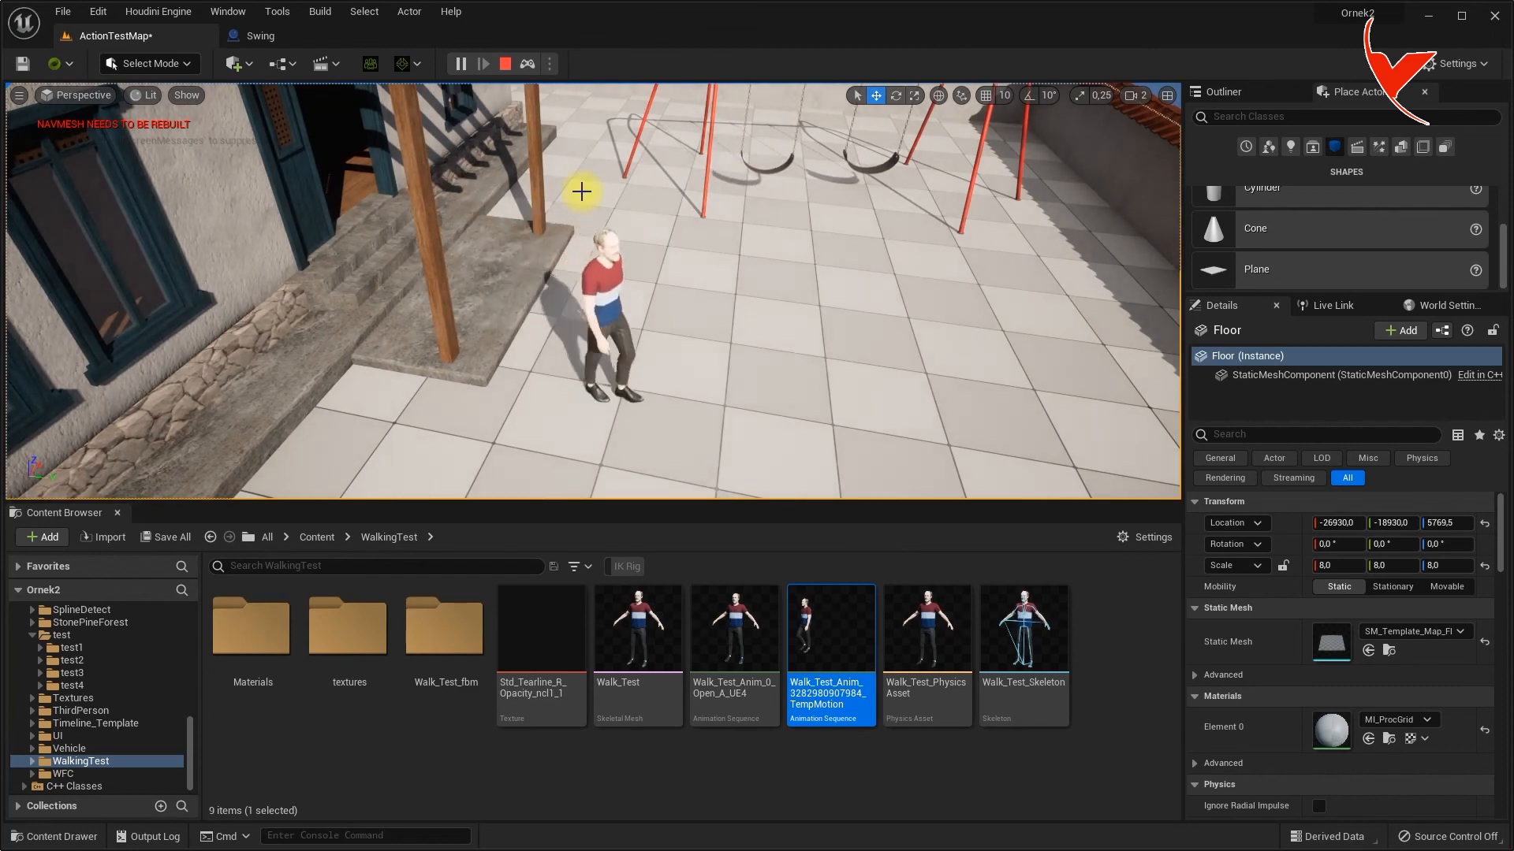
left_click(505, 64)
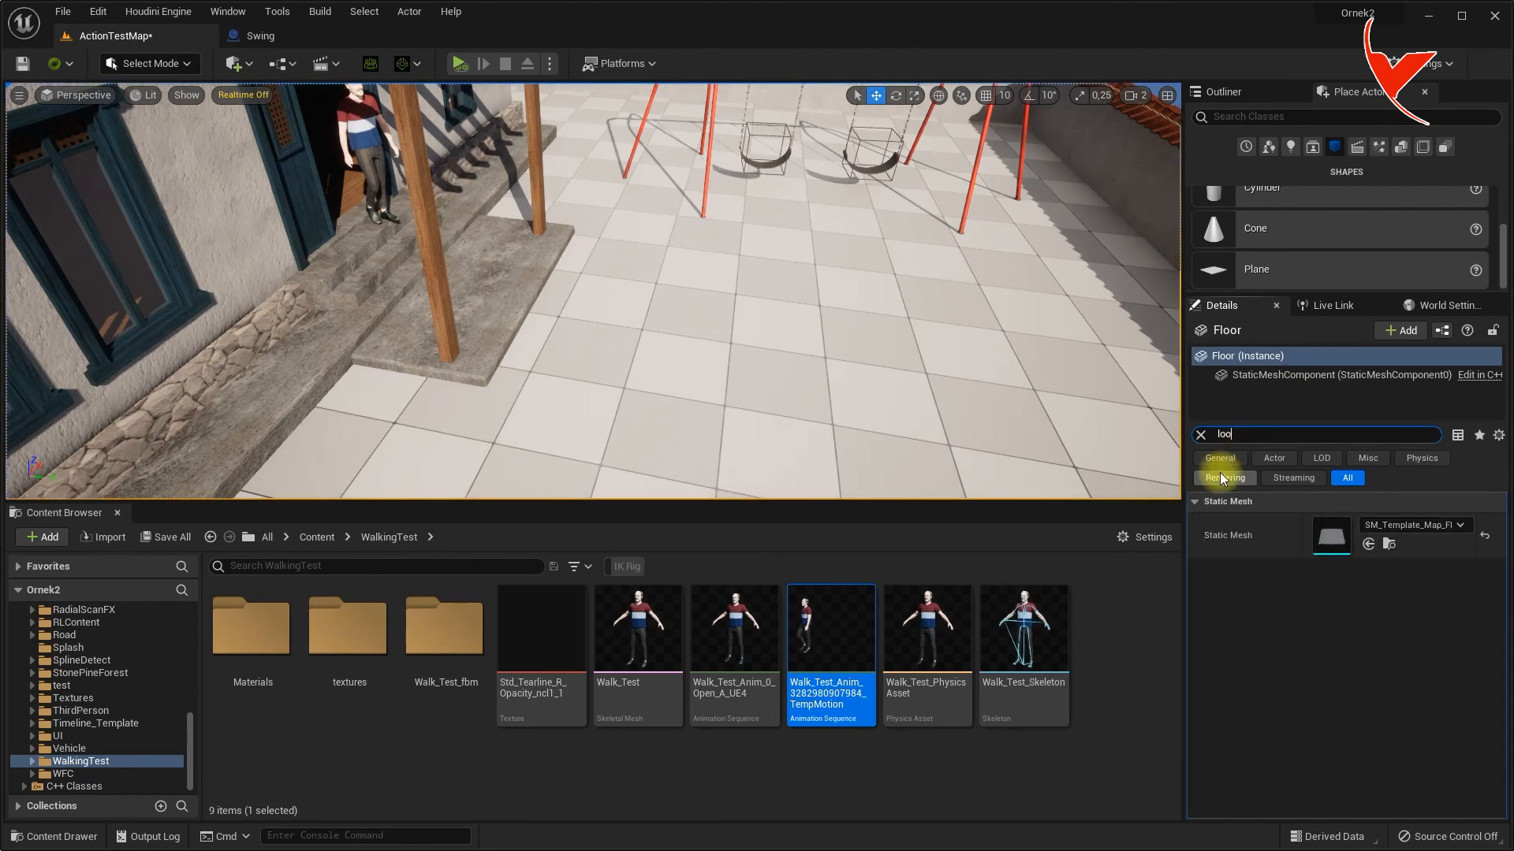
Turn off Looping for the walking character's animation, show the viewport in full screen and deselect the character.
left_click(416, 169)
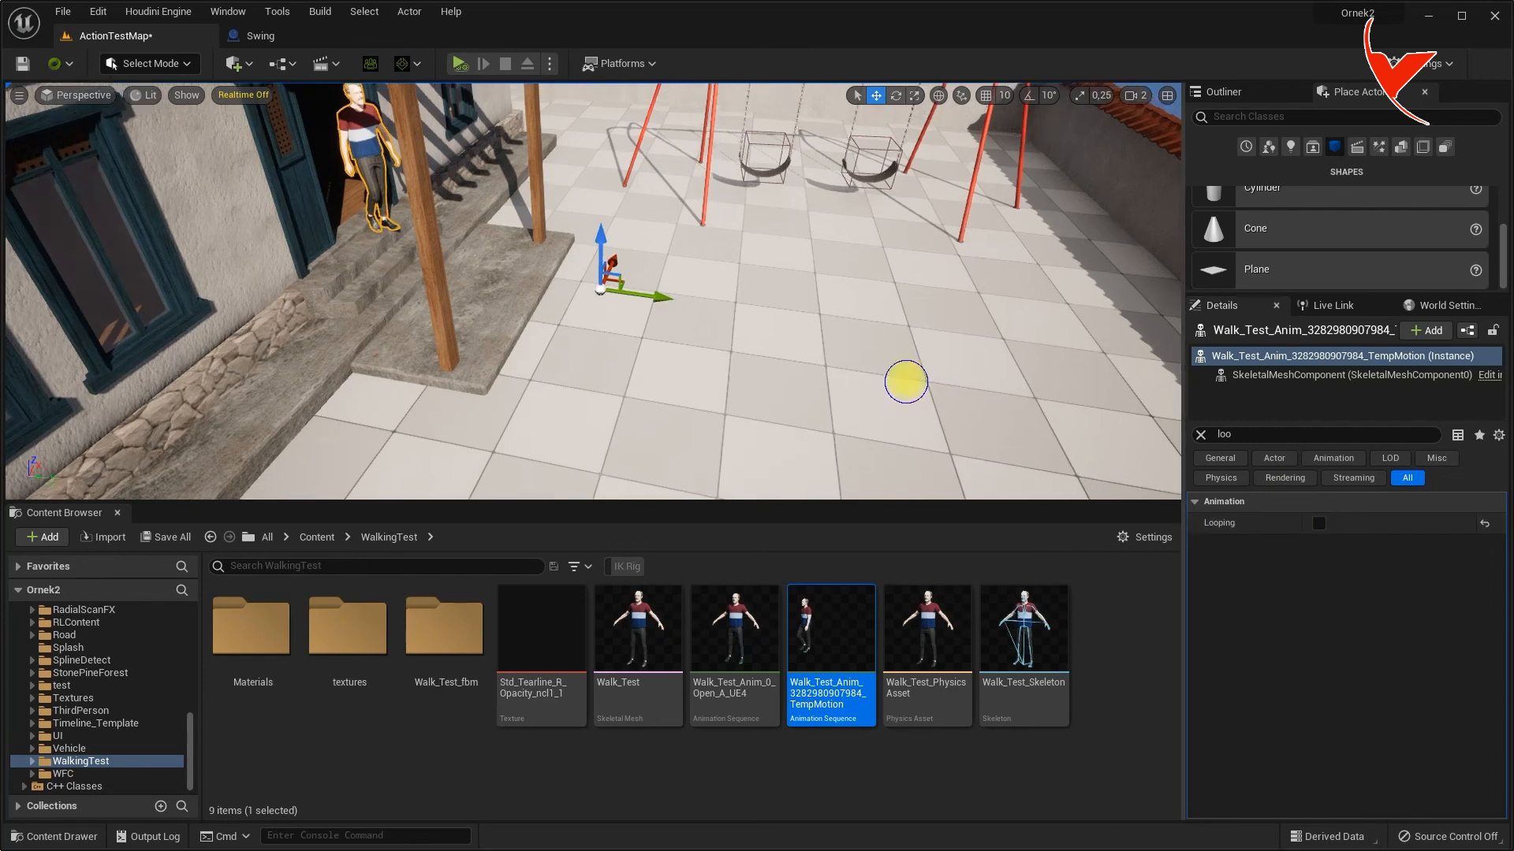
key("F11")
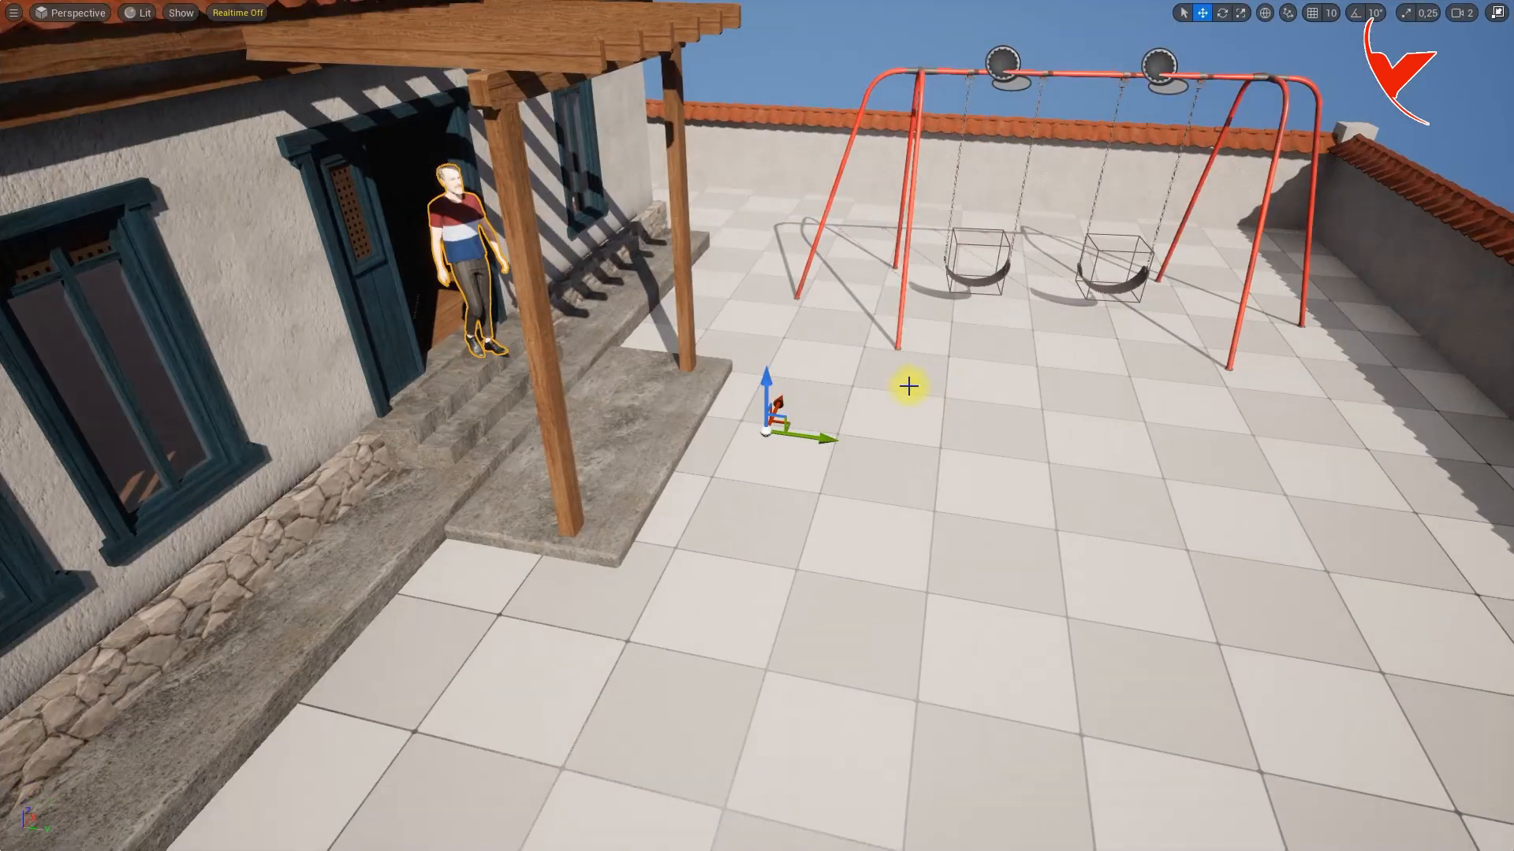
left_click(1260, 480)
left_click(967, 37)
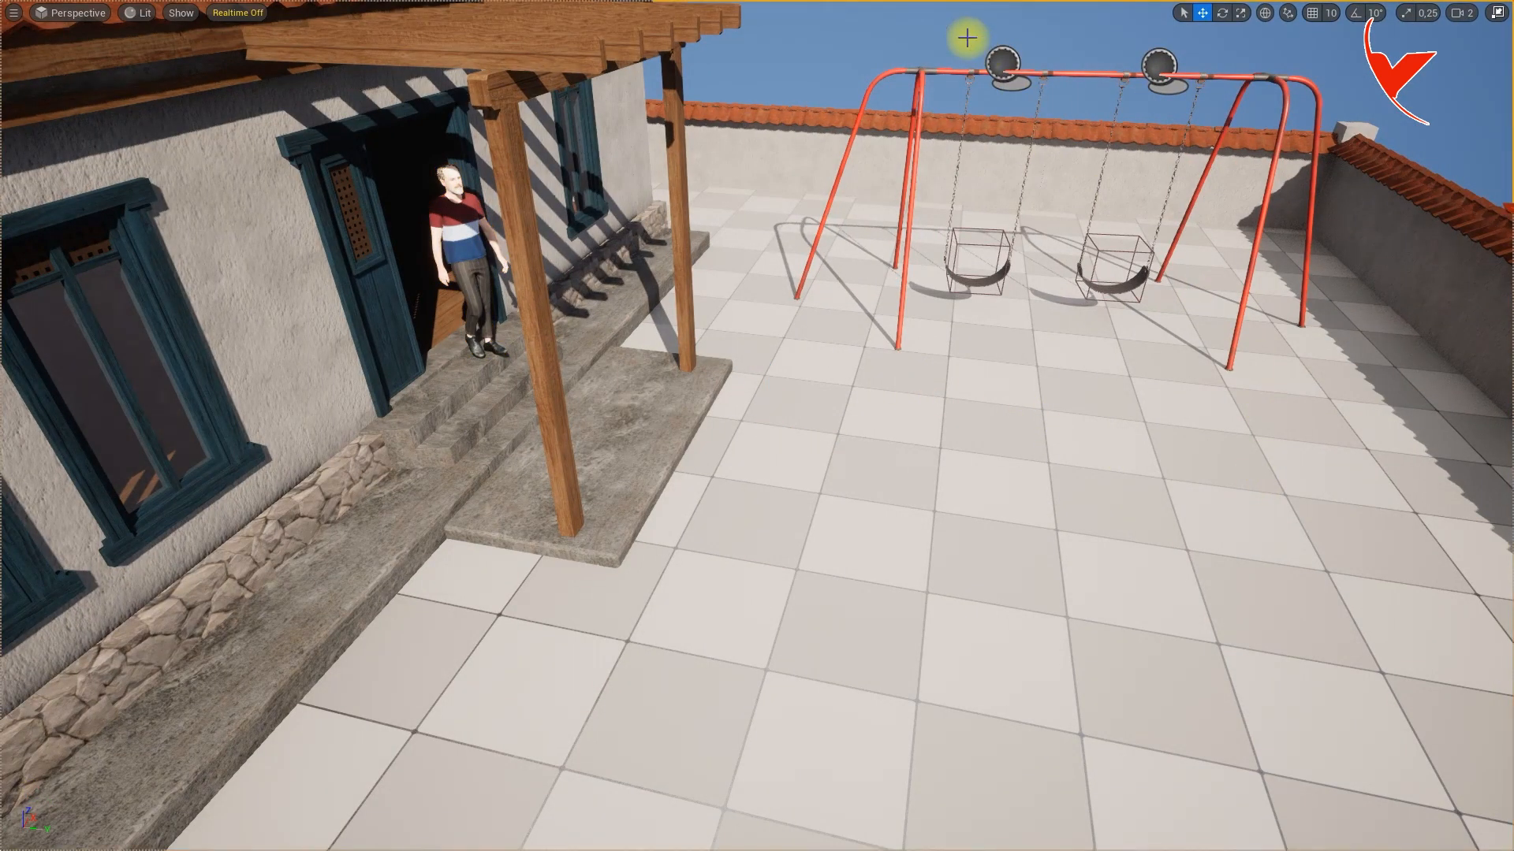